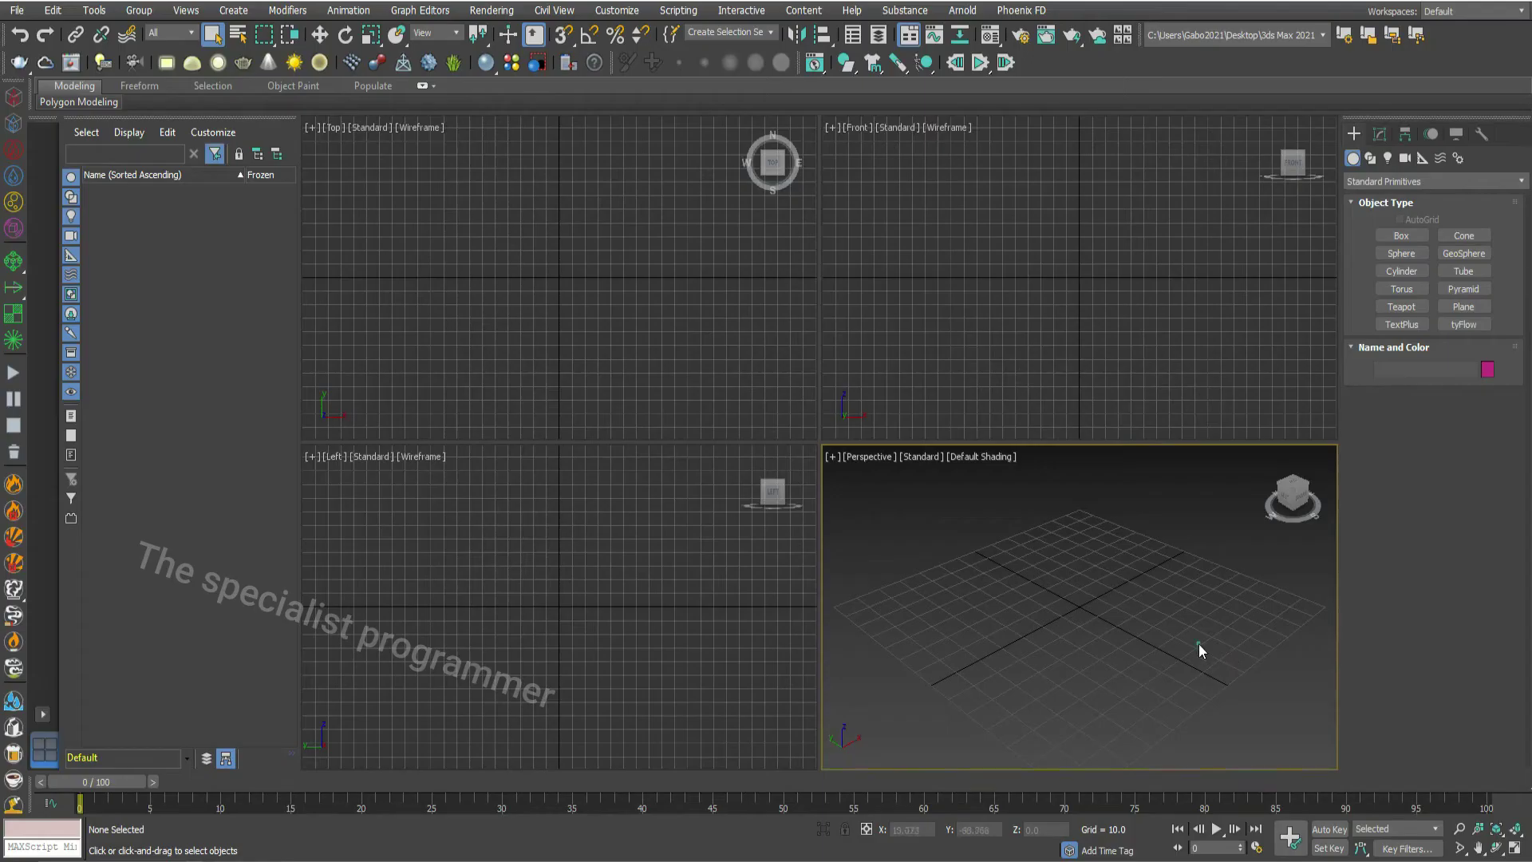
# Step: Maximize the Perspective view and draw a 22.429 × 4.589 × 4.363 box on the grid
pyautogui.click(1513, 849)
pyautogui.click(1401, 235)
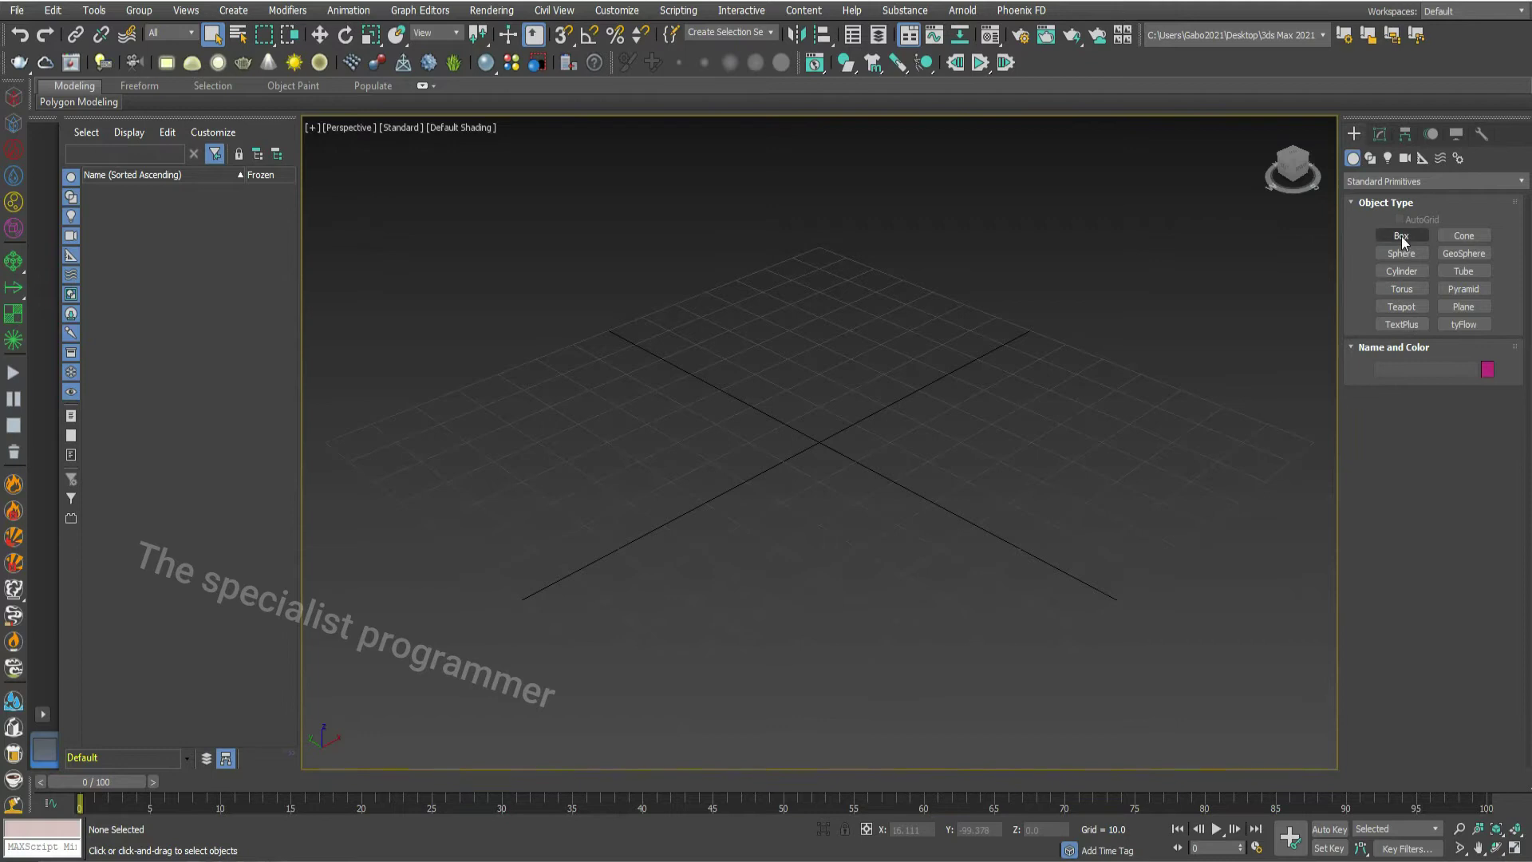
pyautogui.moveTo(870, 433); pyautogui.dragTo(777, 402)
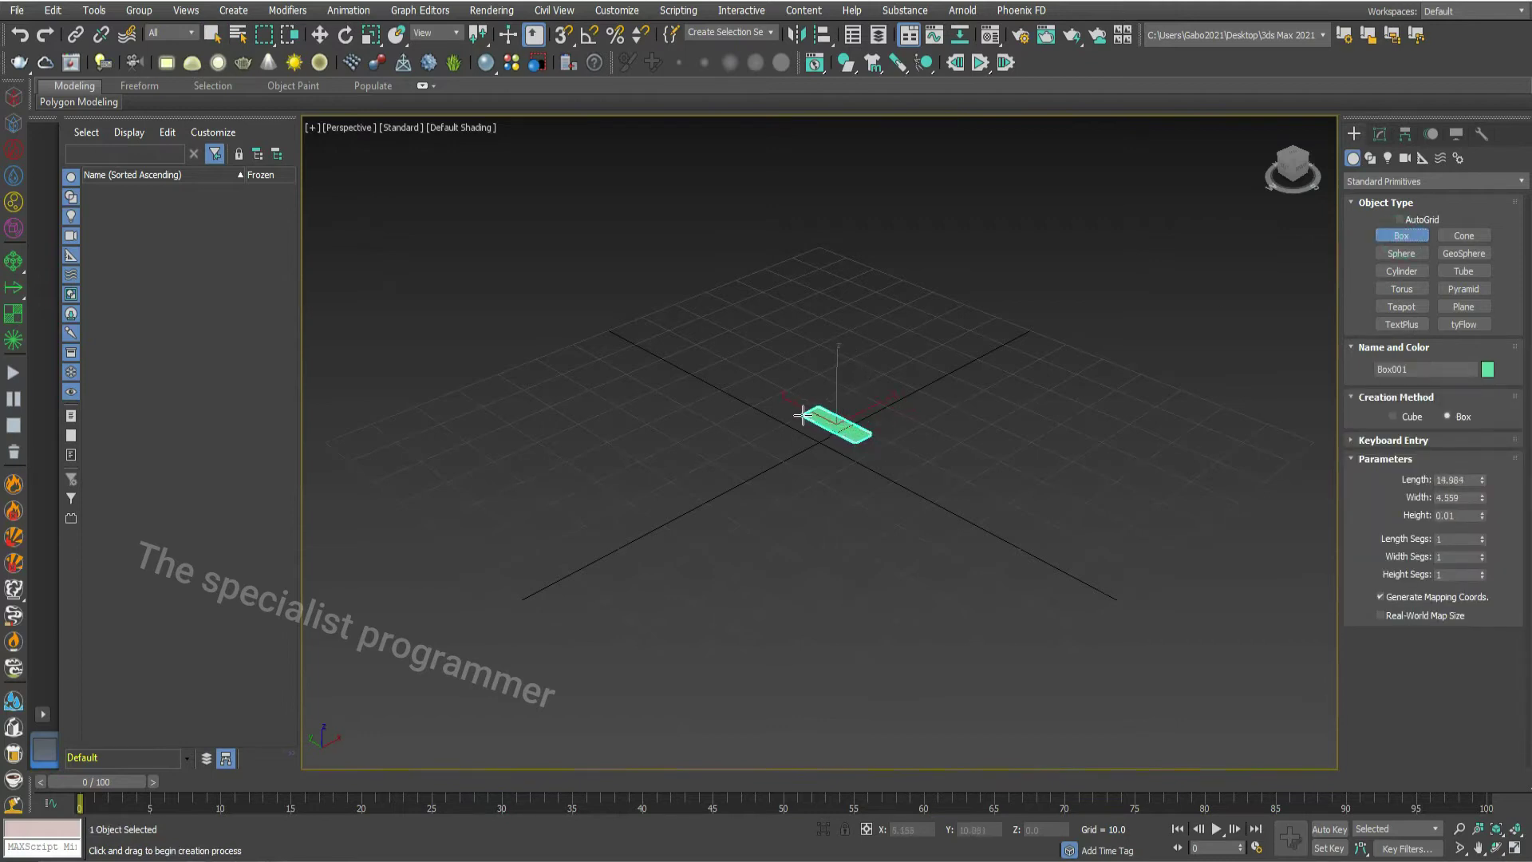
pyautogui.click(779, 372)
# Step: Show edged faces and give the box 4 length segments and 2 width segments
pyautogui.click(461, 129)
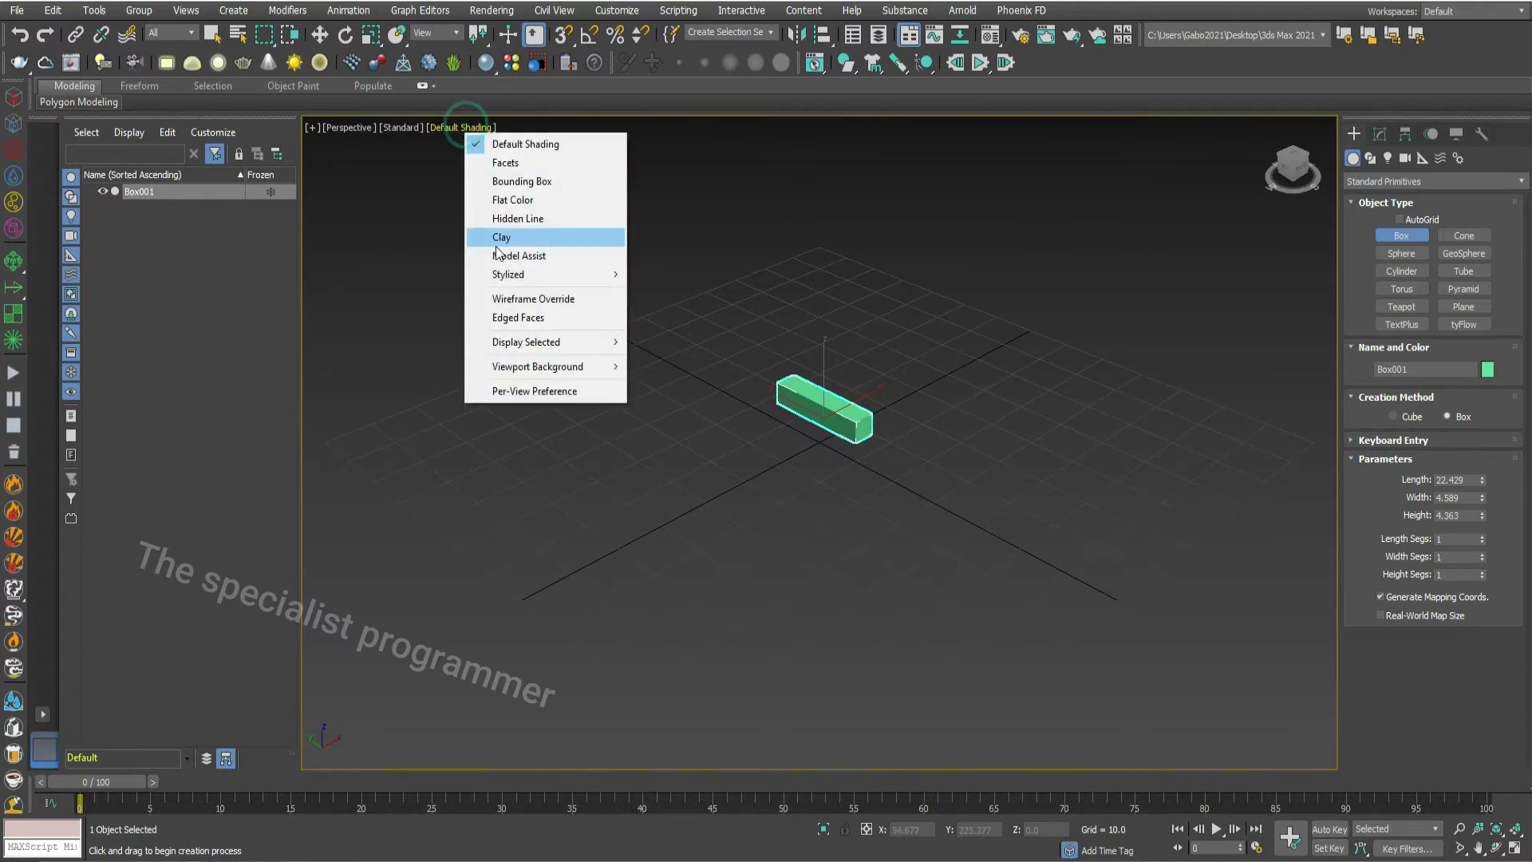
pyautogui.click(509, 318)
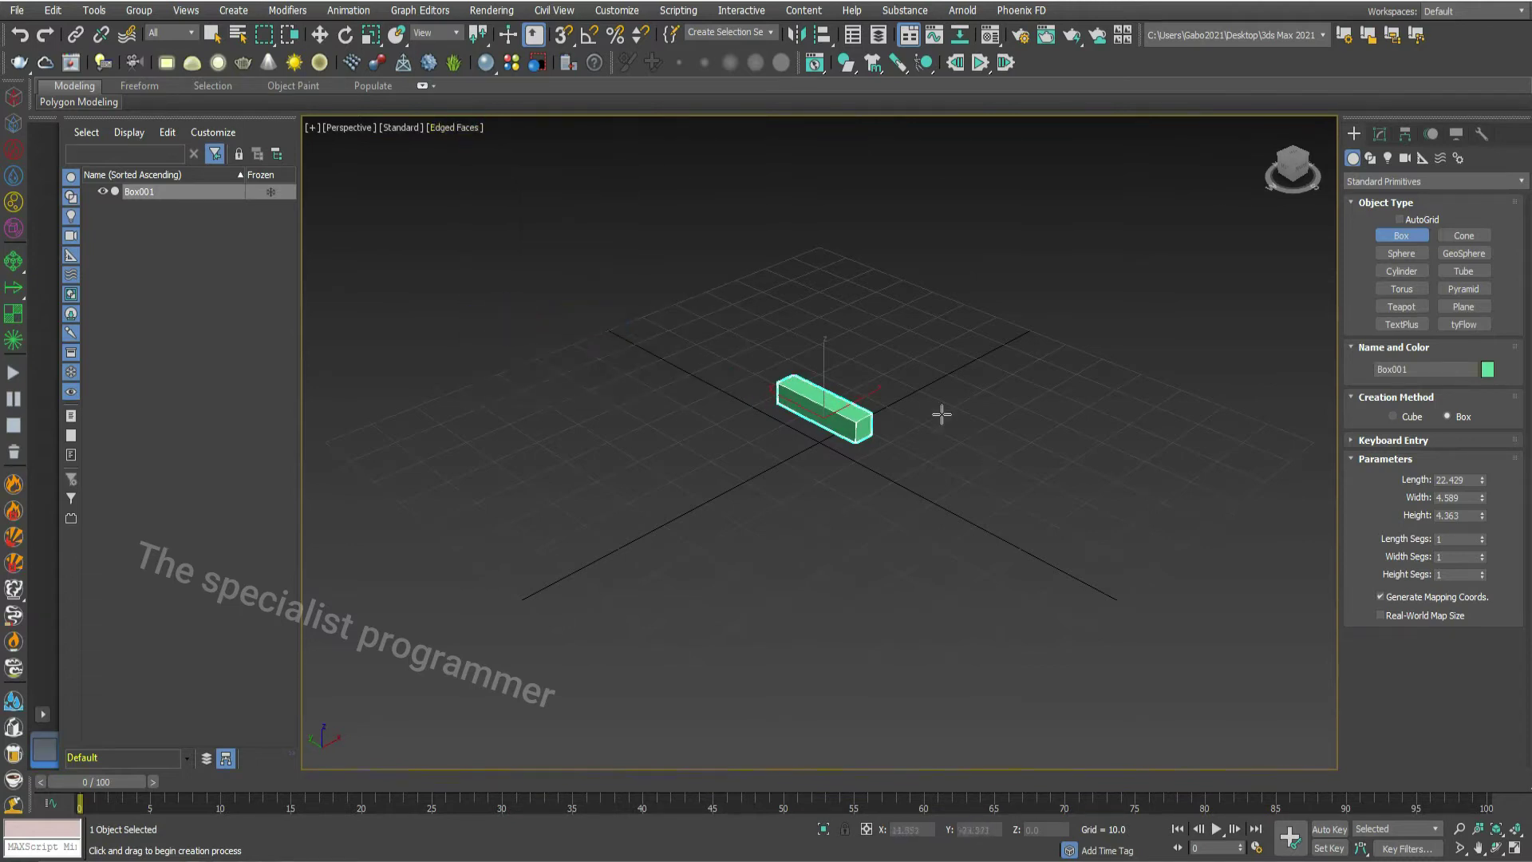
pyautogui.click(1481, 554)
pyautogui.click(1481, 536)
# Step: Convert the box to an Editable Poly and select its four front side polygons
pyautogui.rightClick(854, 411)
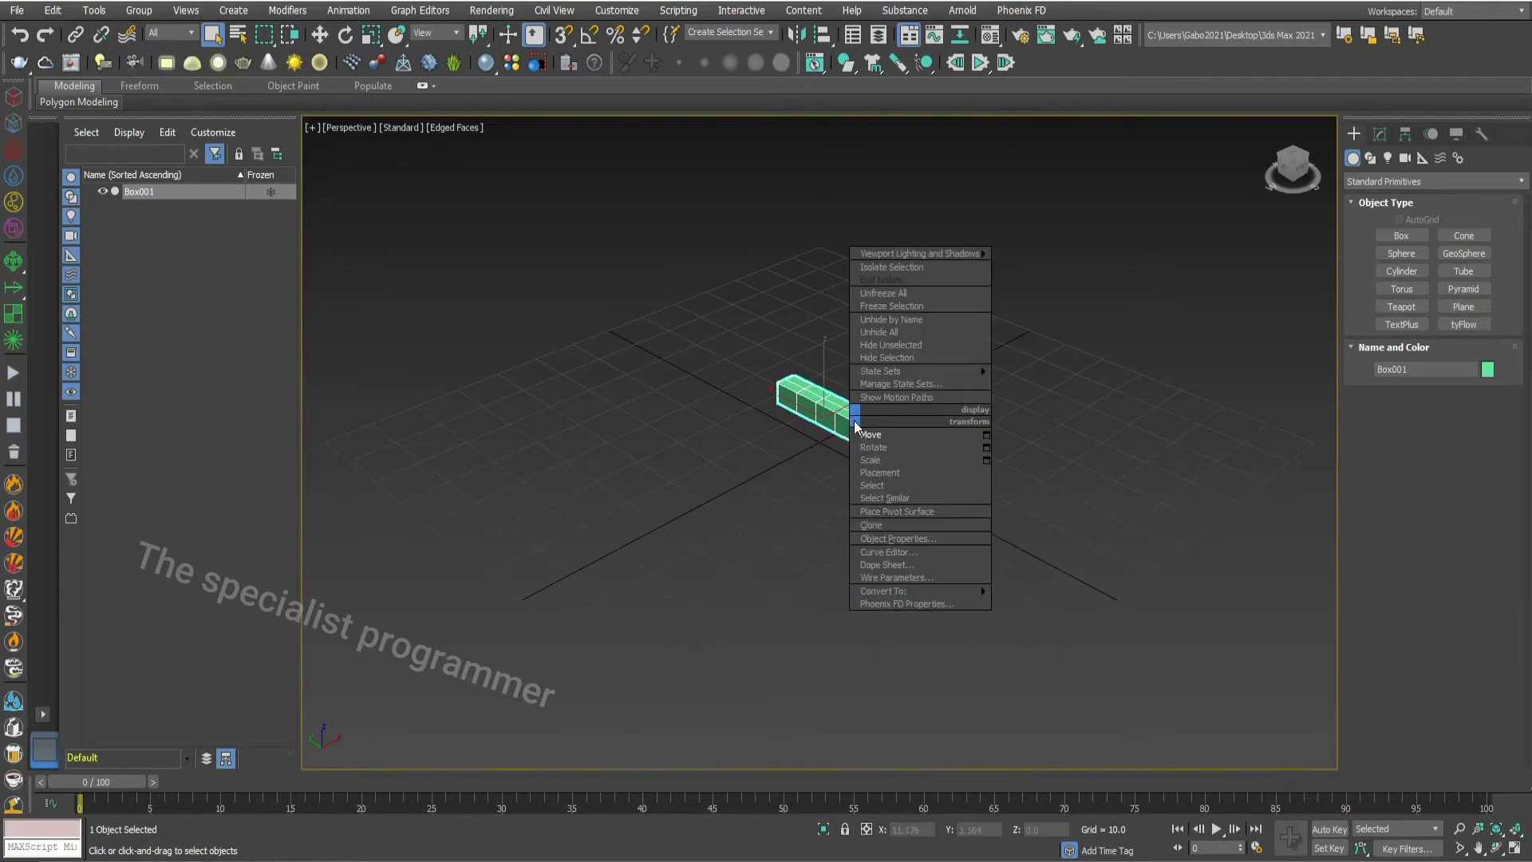
pyautogui.moveTo(919, 590)
pyautogui.click(1029, 604)
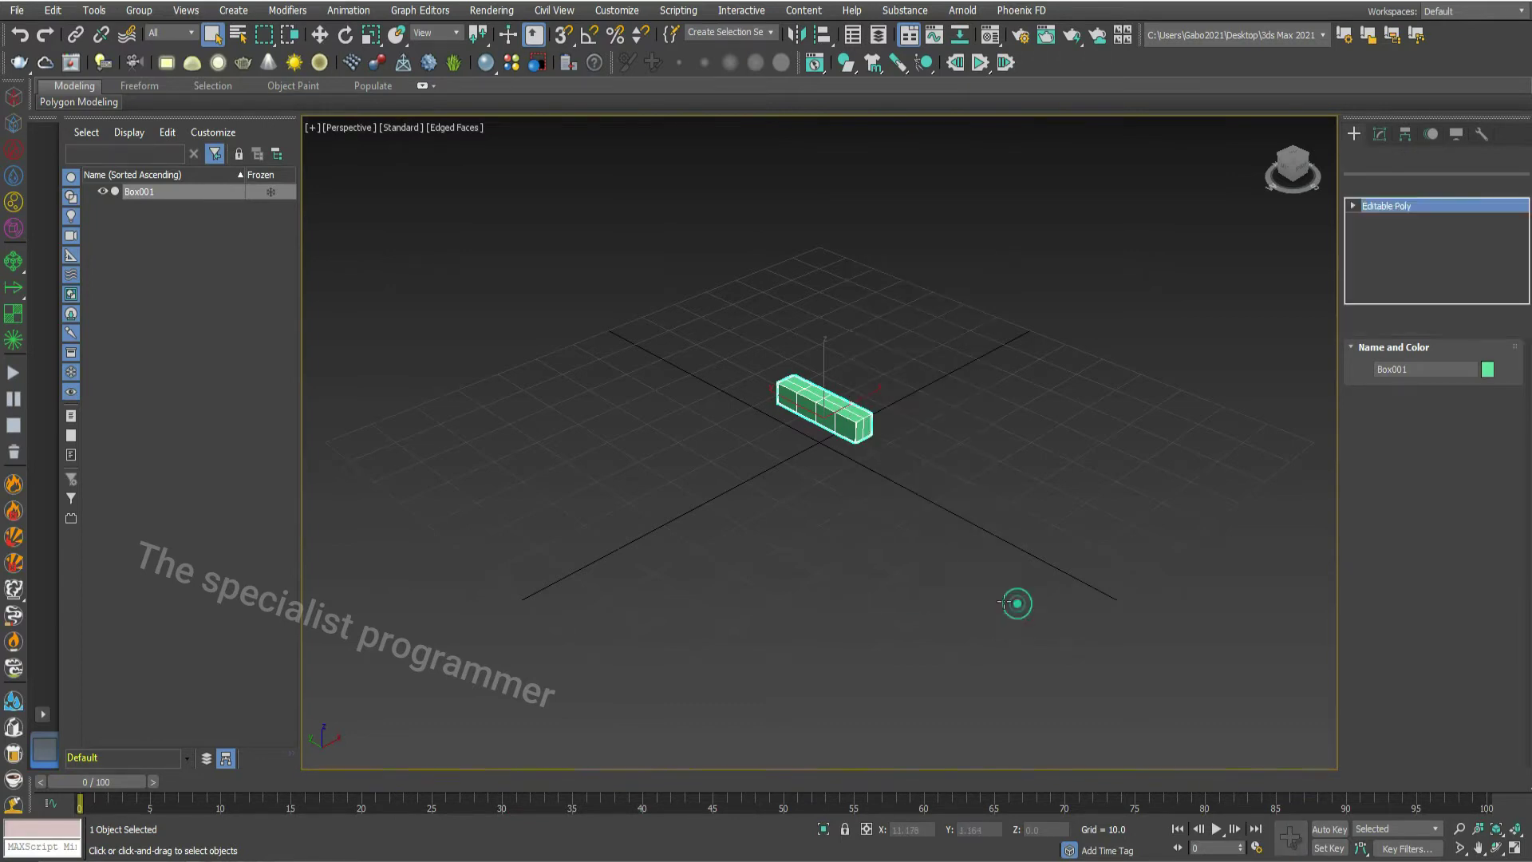
pyautogui.click(1353, 206)
pyautogui.click(1385, 263)
pyautogui.click(845, 427)
pyautogui.click(837, 422)
pyautogui.keyDown('ctrl'); pyautogui.click(788, 399); pyautogui.keyUp('ctrl')
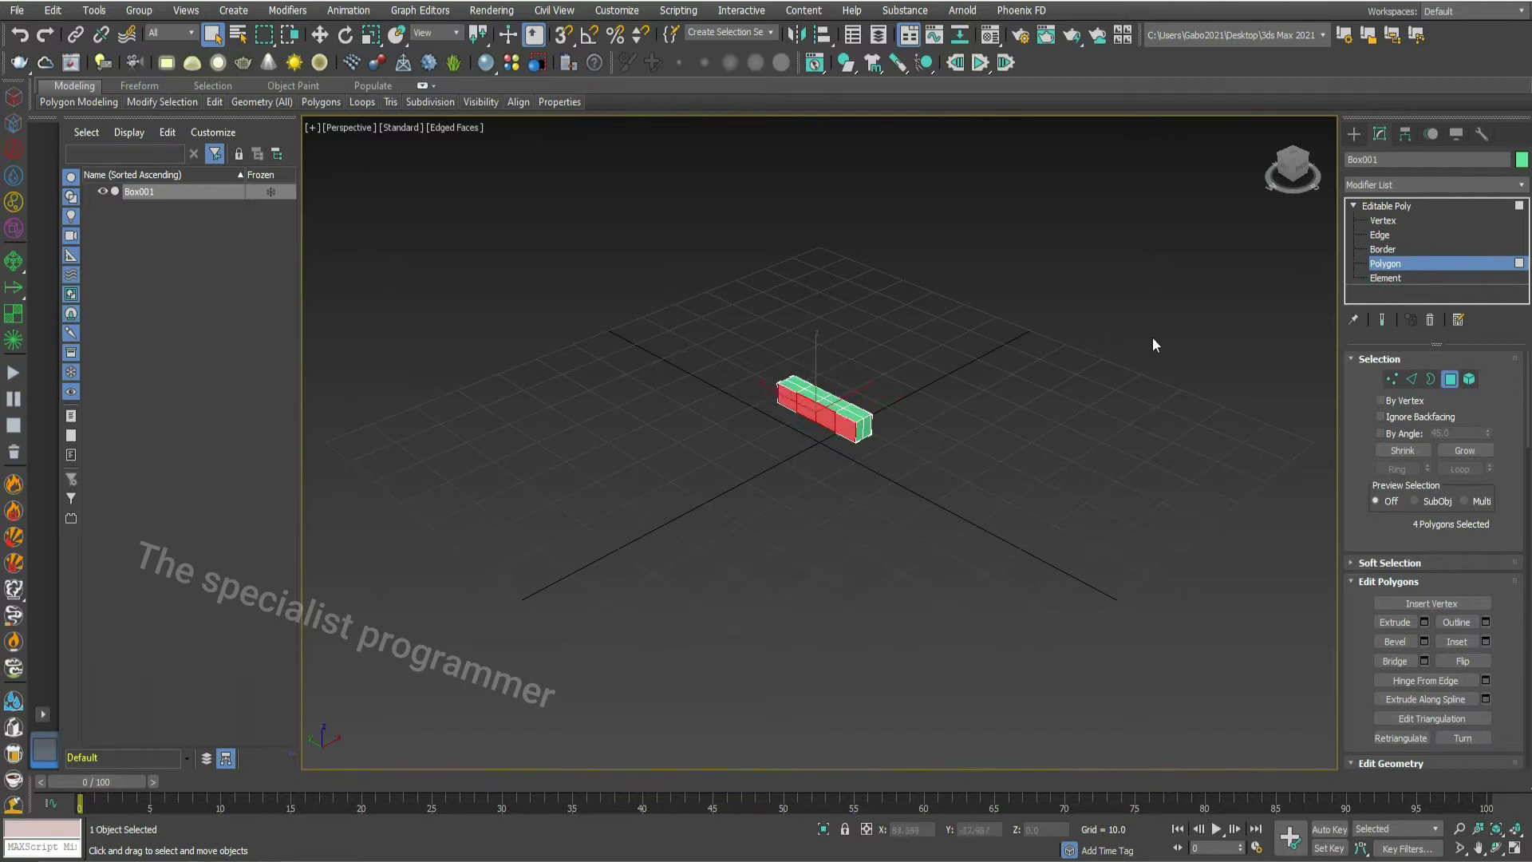
# Step: Extrude the four polygons By Polygon, then scale them narrower
pyautogui.click(1424, 621)
pyautogui.click(847, 451)
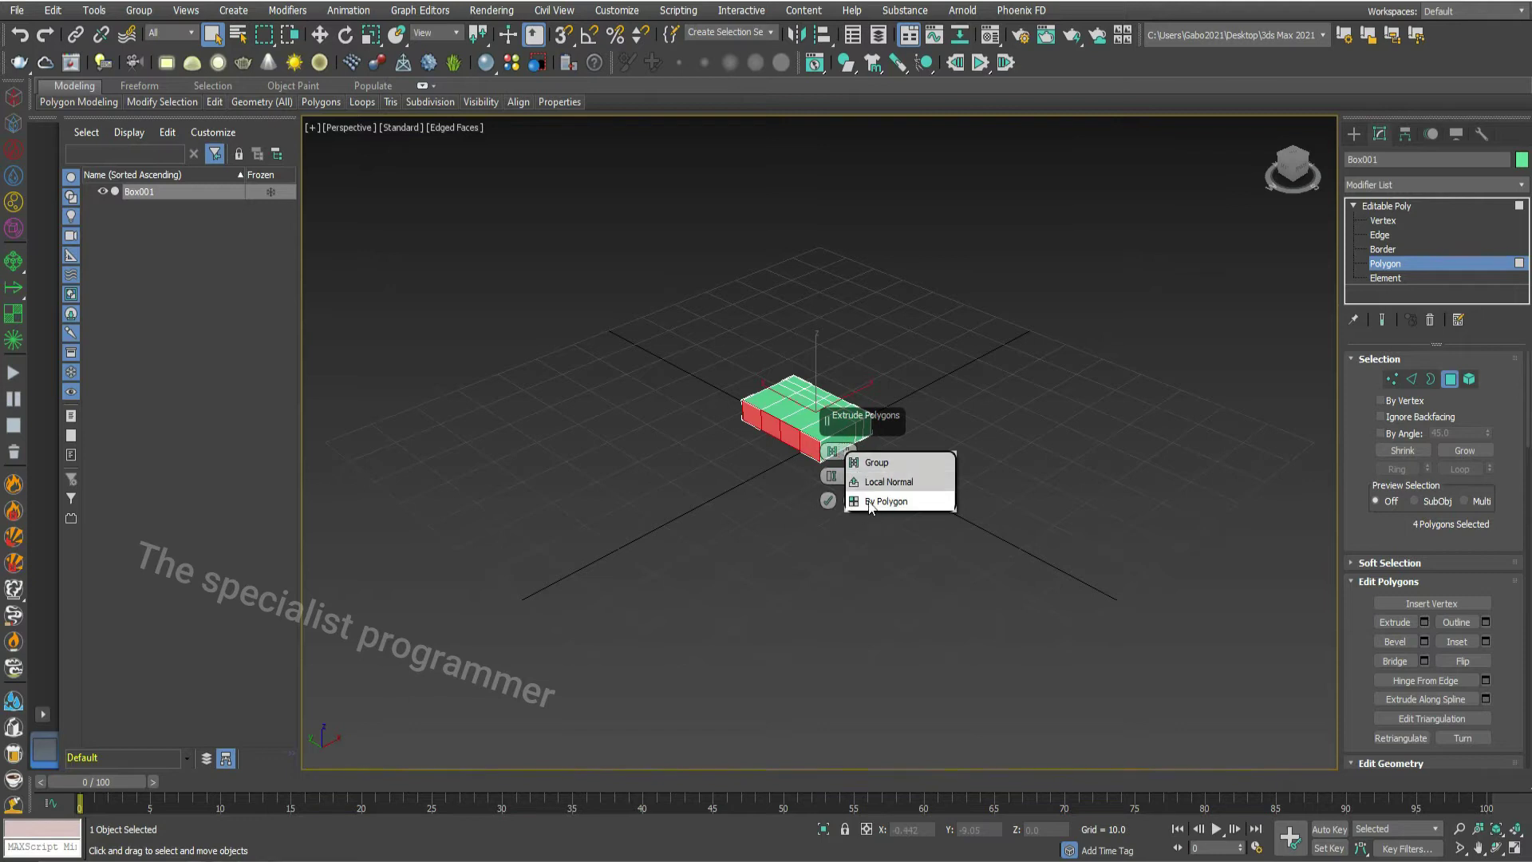
pyautogui.click(873, 505)
pyautogui.click(828, 500)
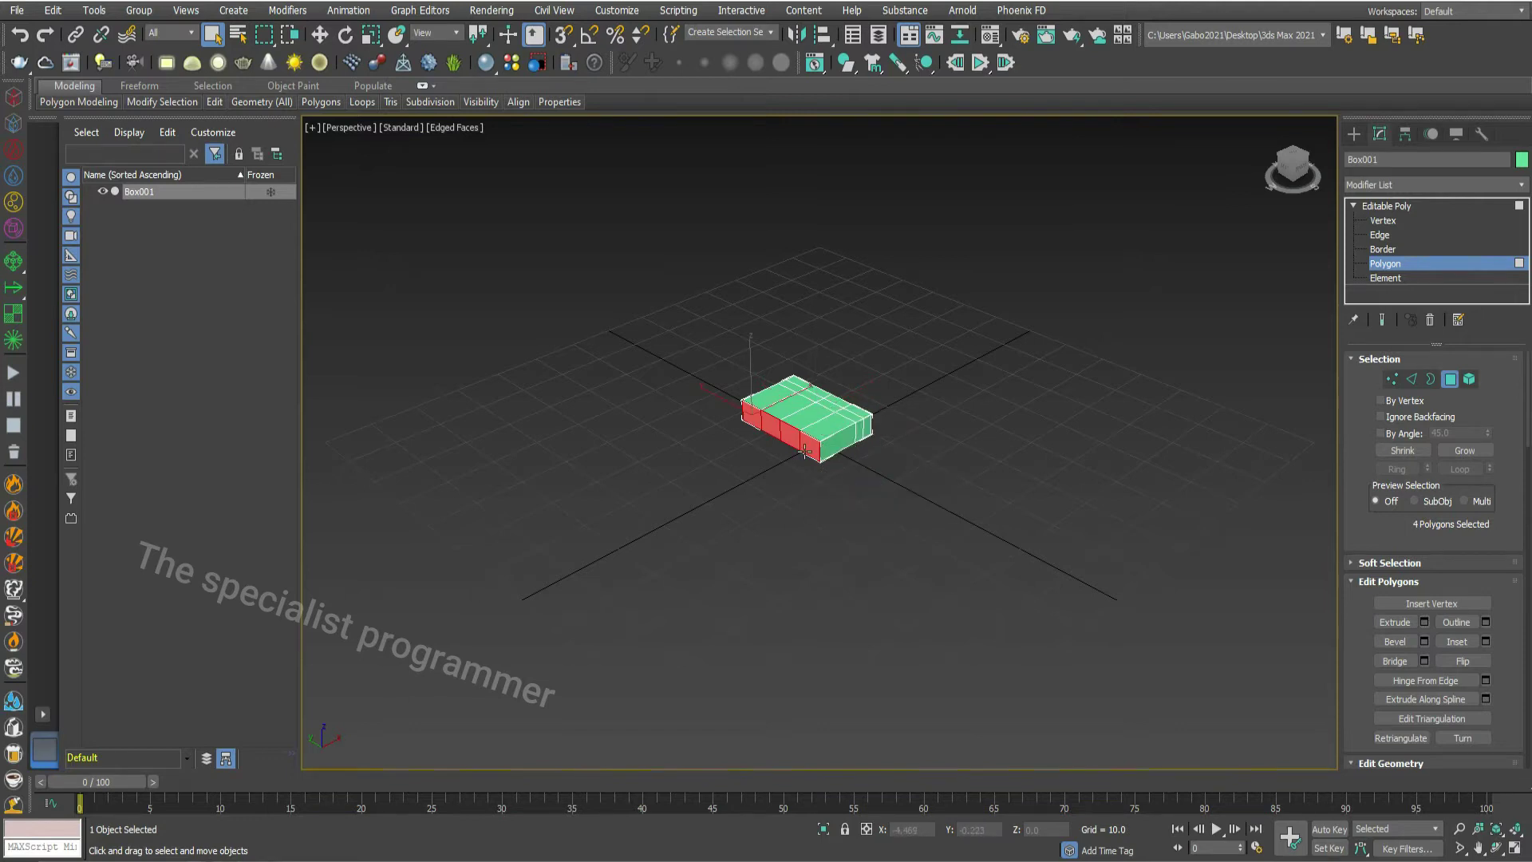
pyautogui.rightClick(805, 451)
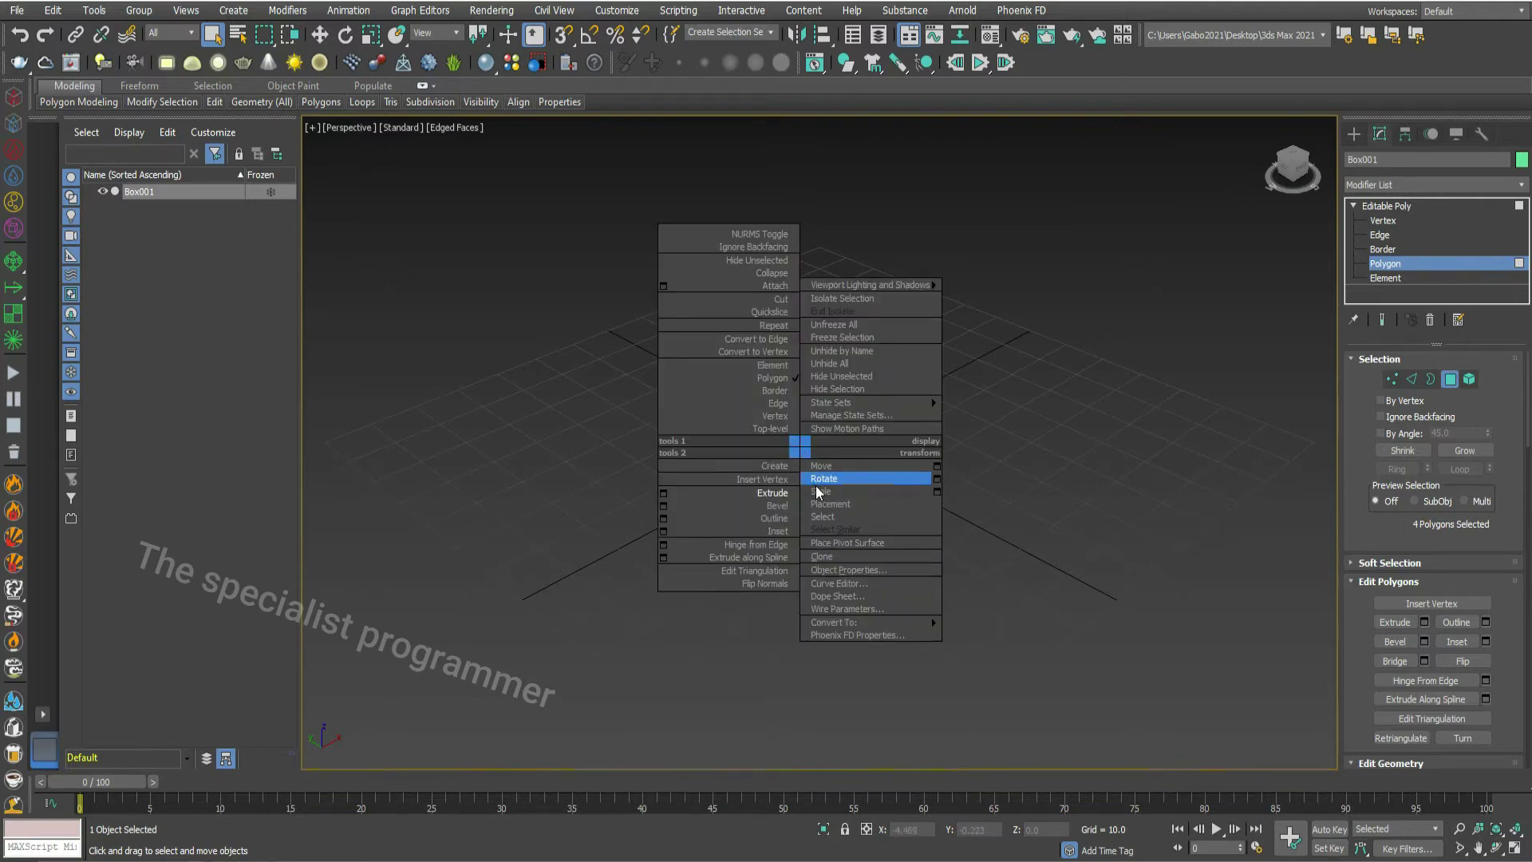
pyautogui.click(820, 491)
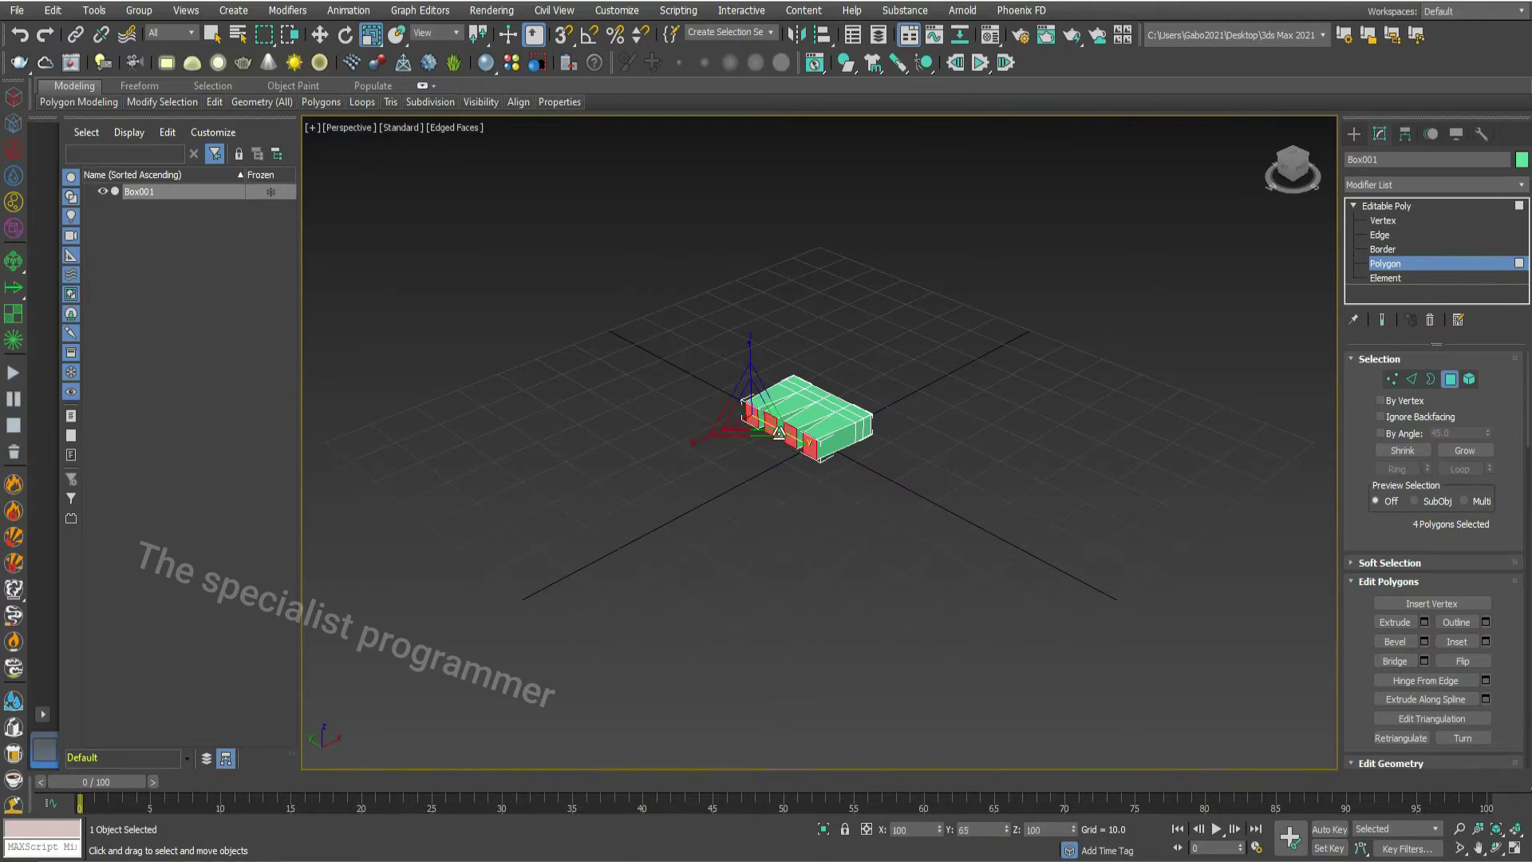
pyautogui.moveTo(772, 431); pyautogui.dragTo(772, 431)
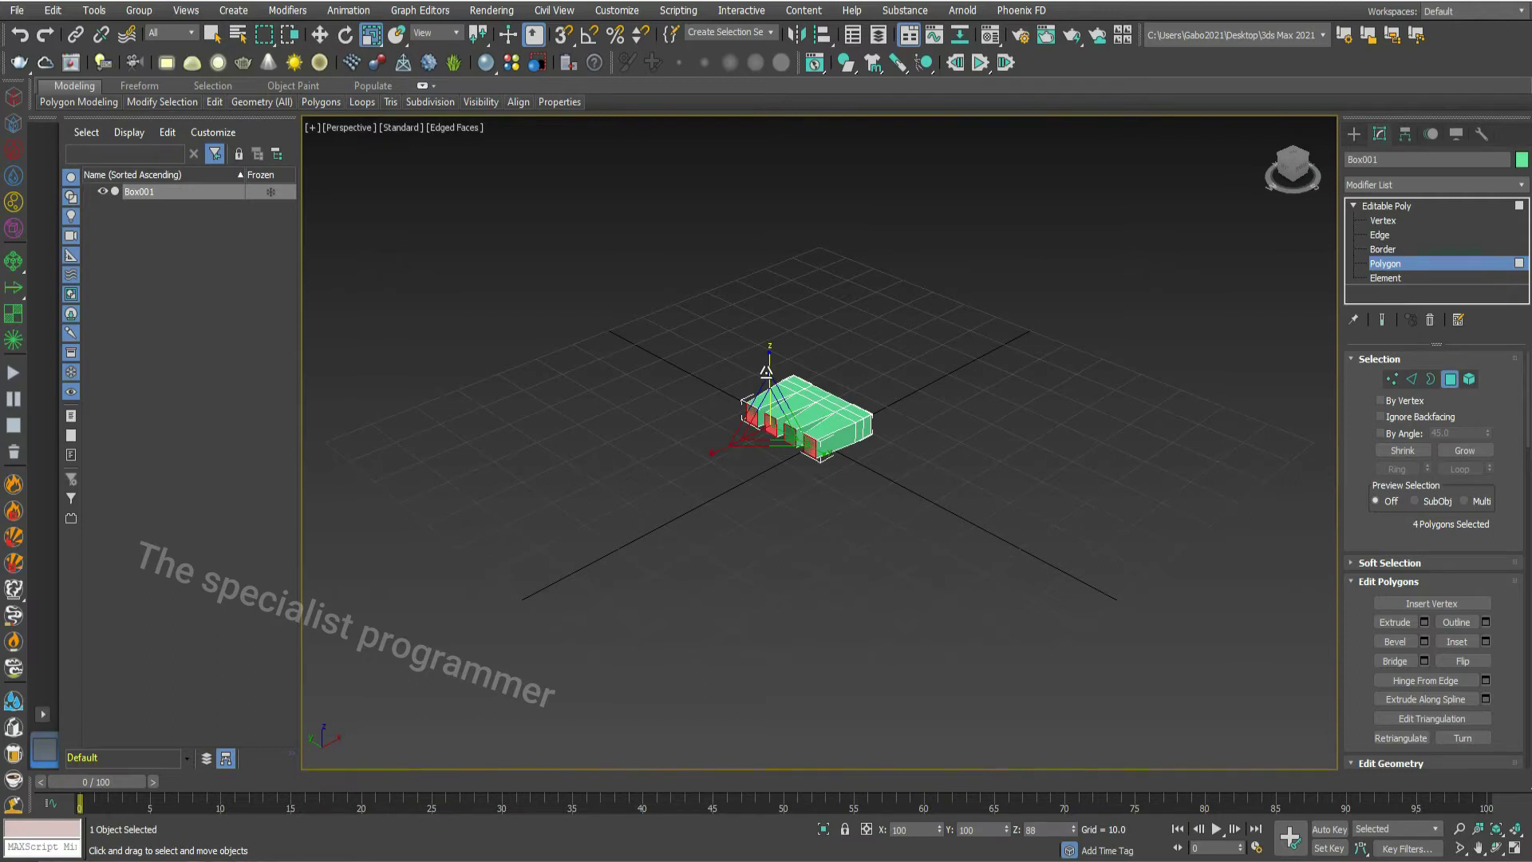
# Step: Extrude the four faces twice, flattening them to 63% in Z and tapering them smaller
pyautogui.click(1425, 622)
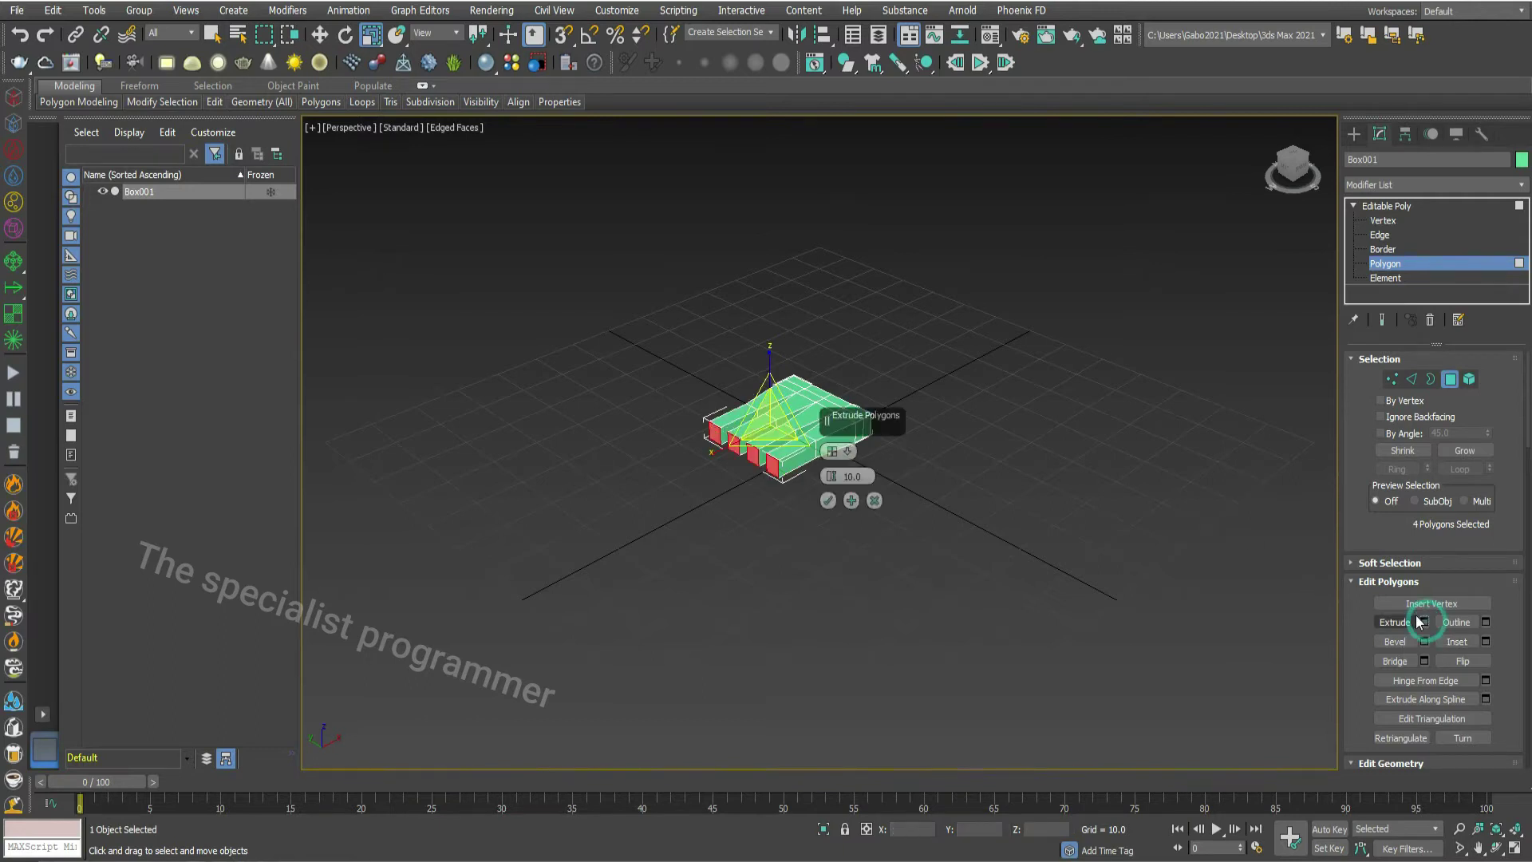
pyautogui.click(827, 501)
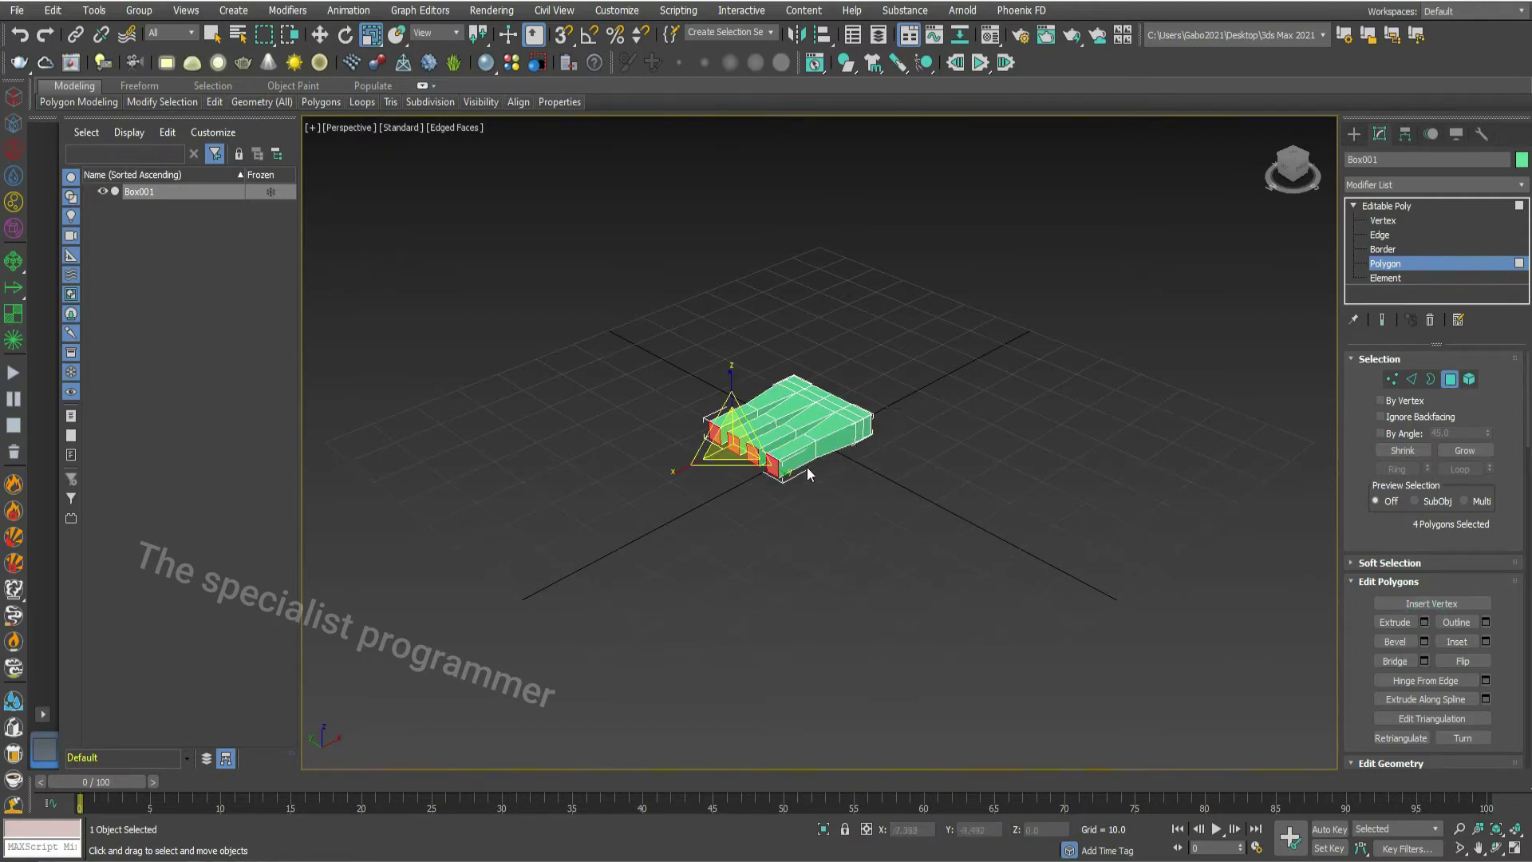
pyautogui.moveTo(732, 383); pyautogui.dragTo(729, 417)
pyautogui.click(1424, 621)
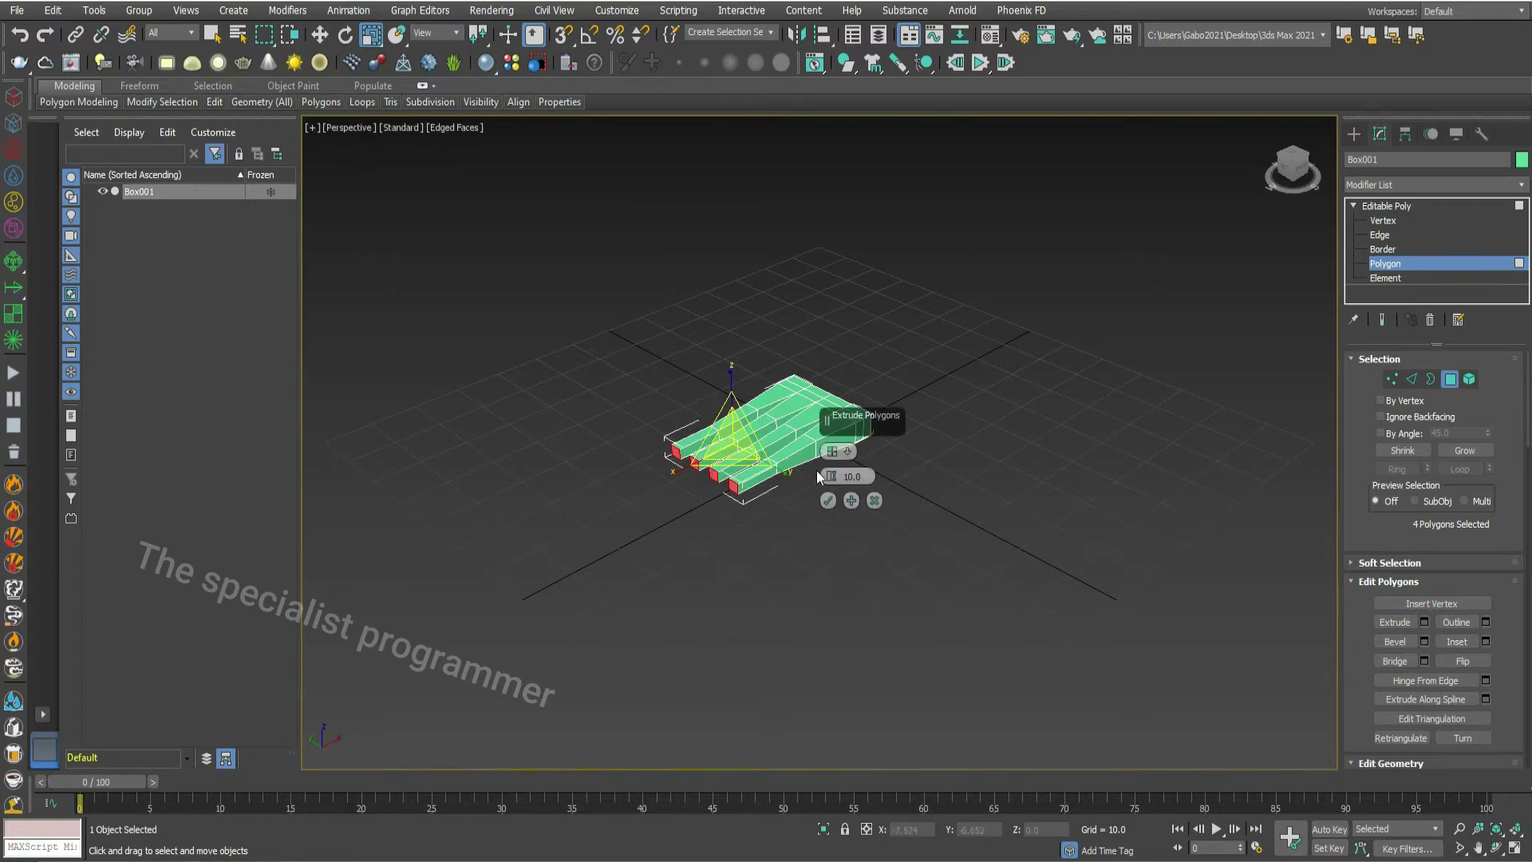
pyautogui.click(827, 501)
pyautogui.moveTo(710, 459); pyautogui.dragTo(726, 484)
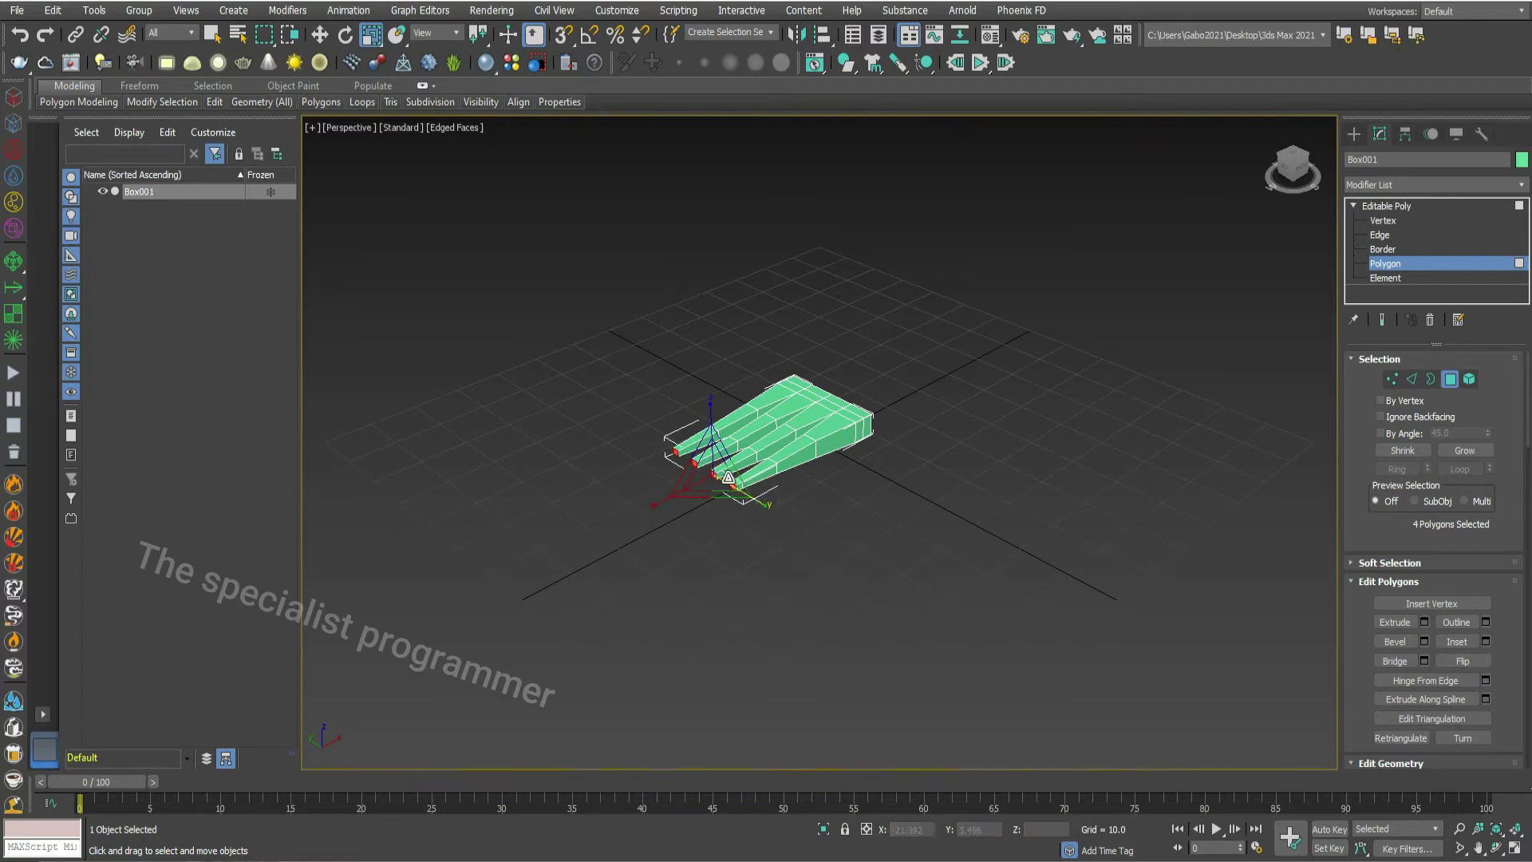
# Step: Bevel the tine ends and extrude them twice more with reduced height, then deselect
pyautogui.click(1410, 642)
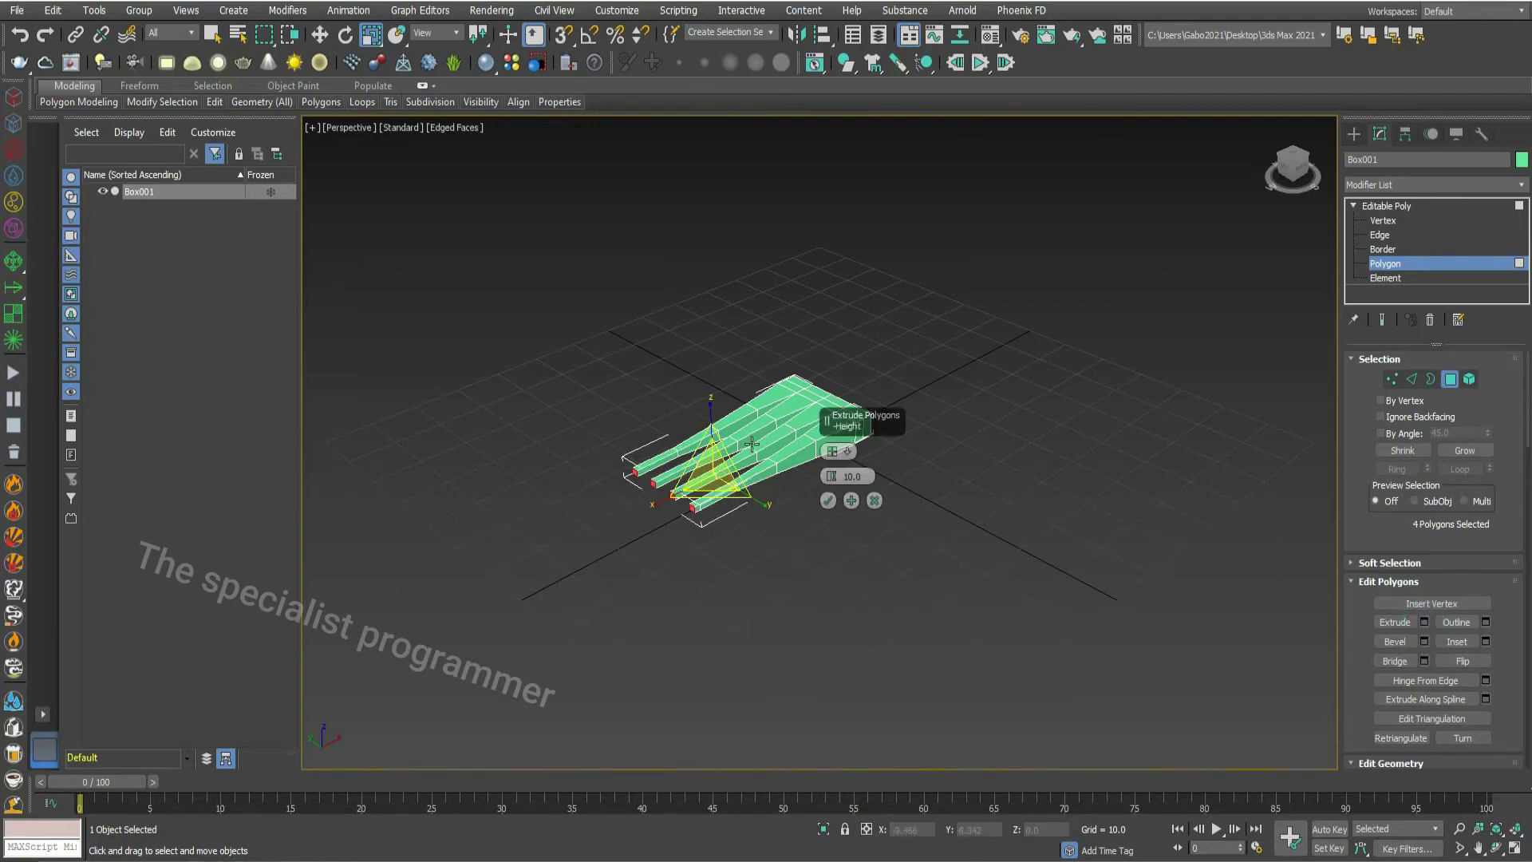
pyautogui.click(829, 504)
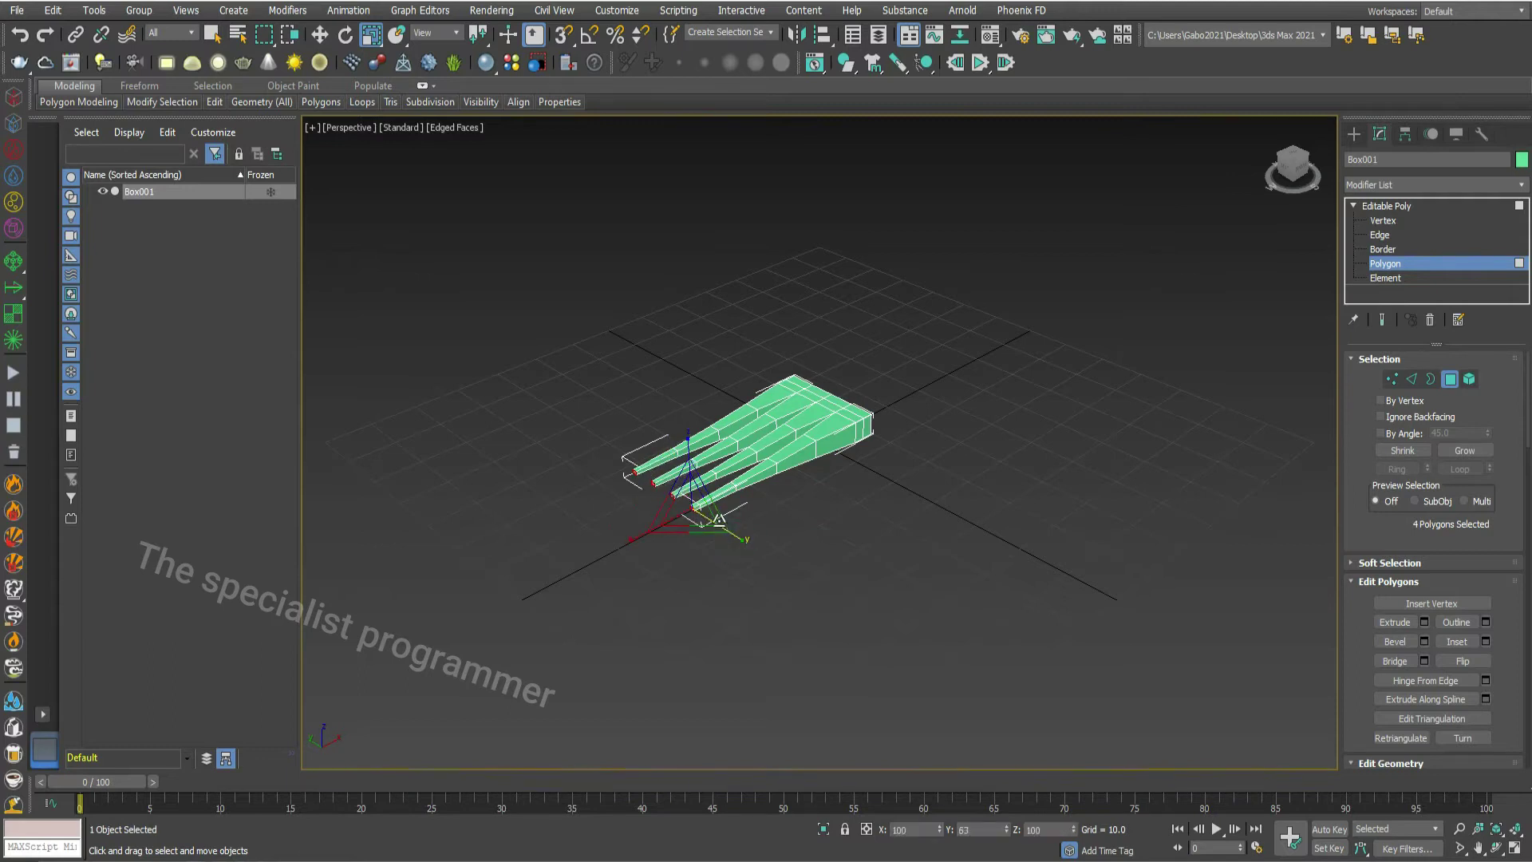
pyautogui.click(1424, 621)
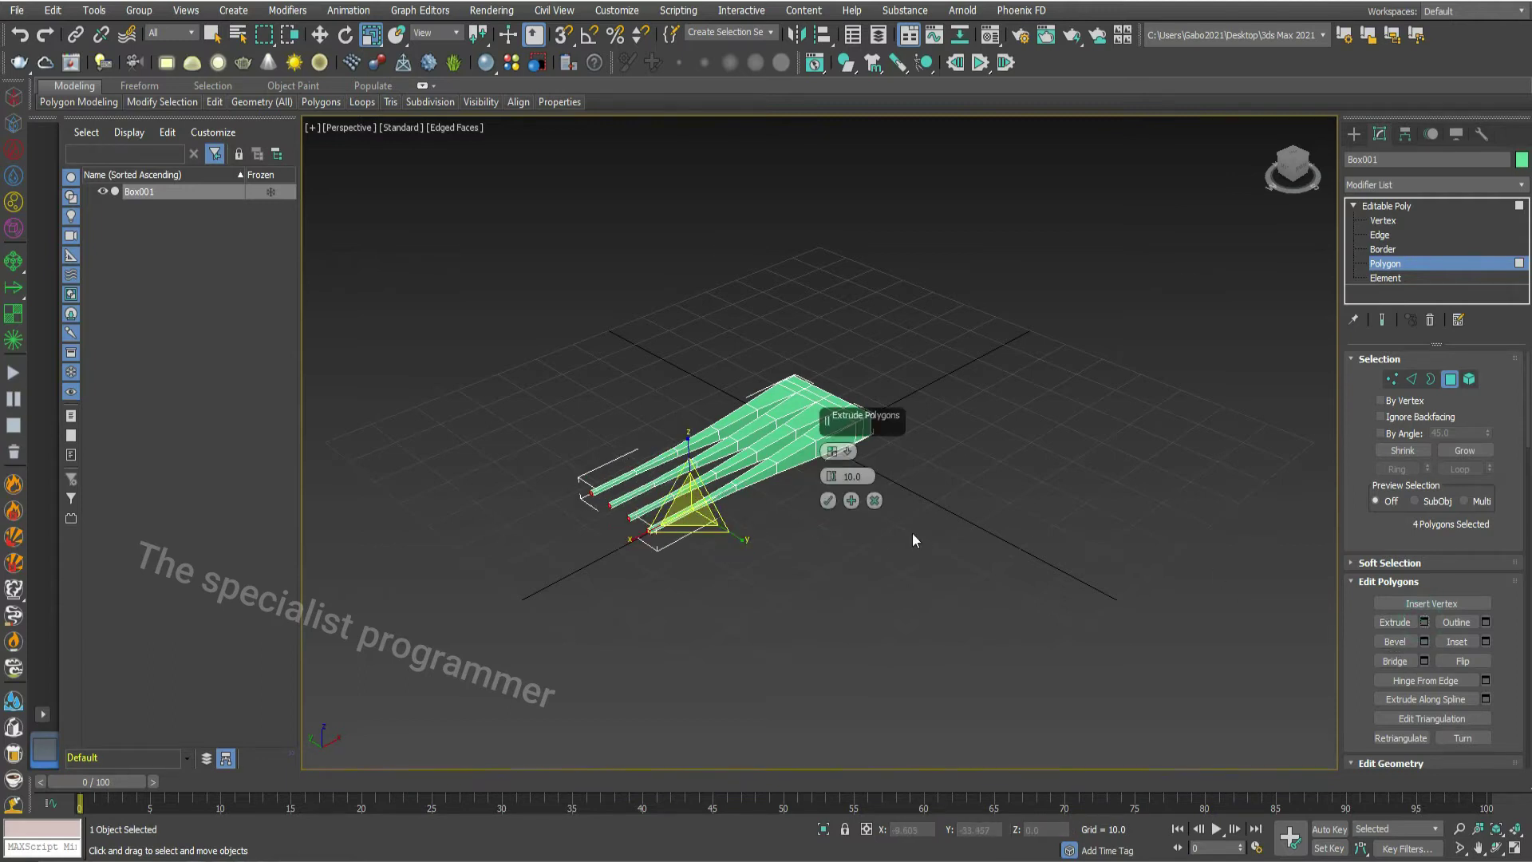
pyautogui.click(827, 500)
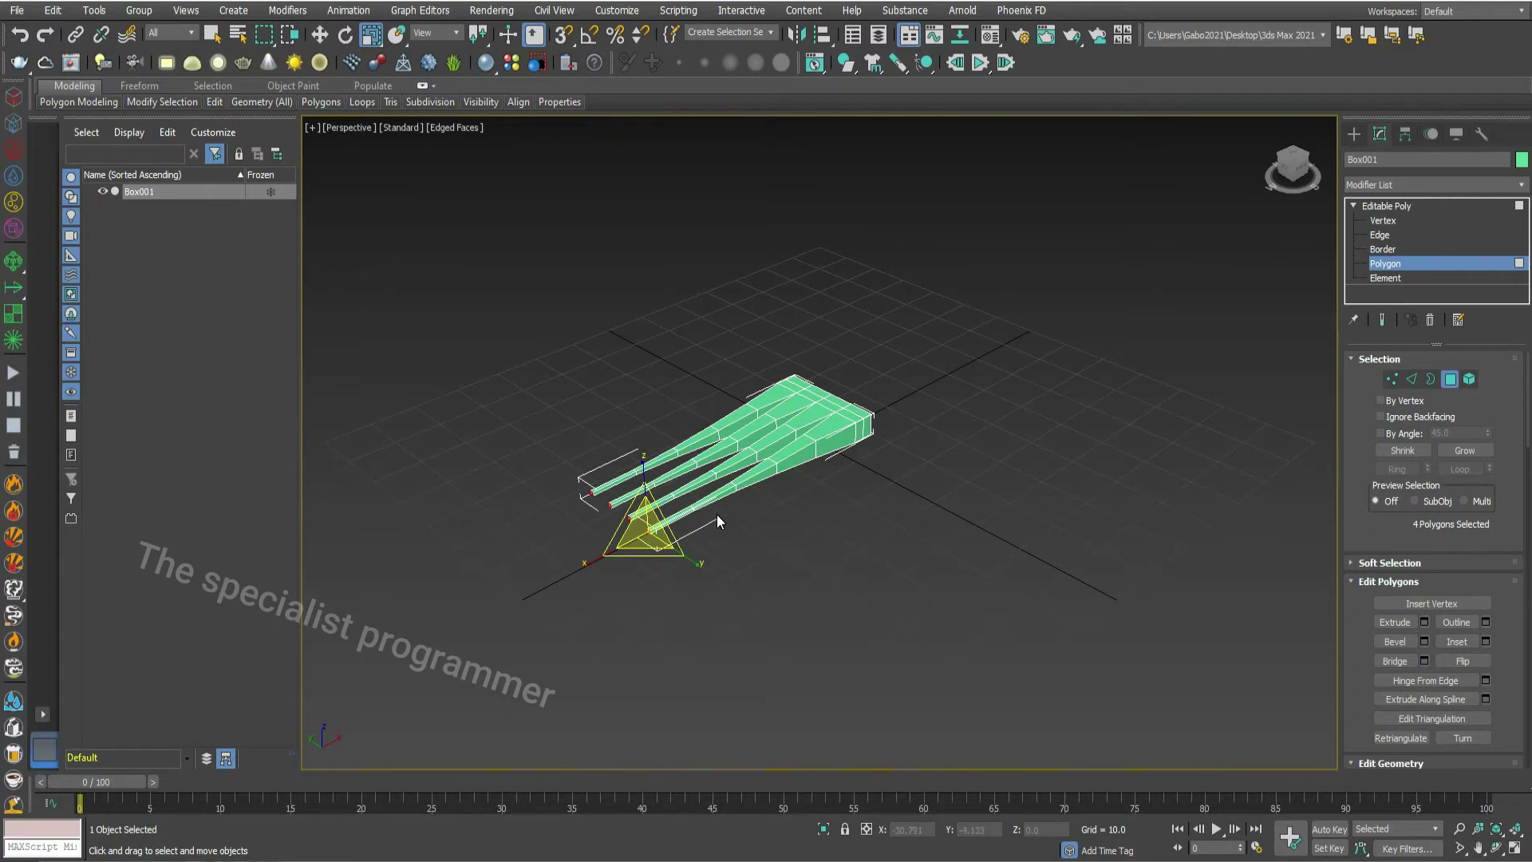
pyautogui.click(1424, 622)
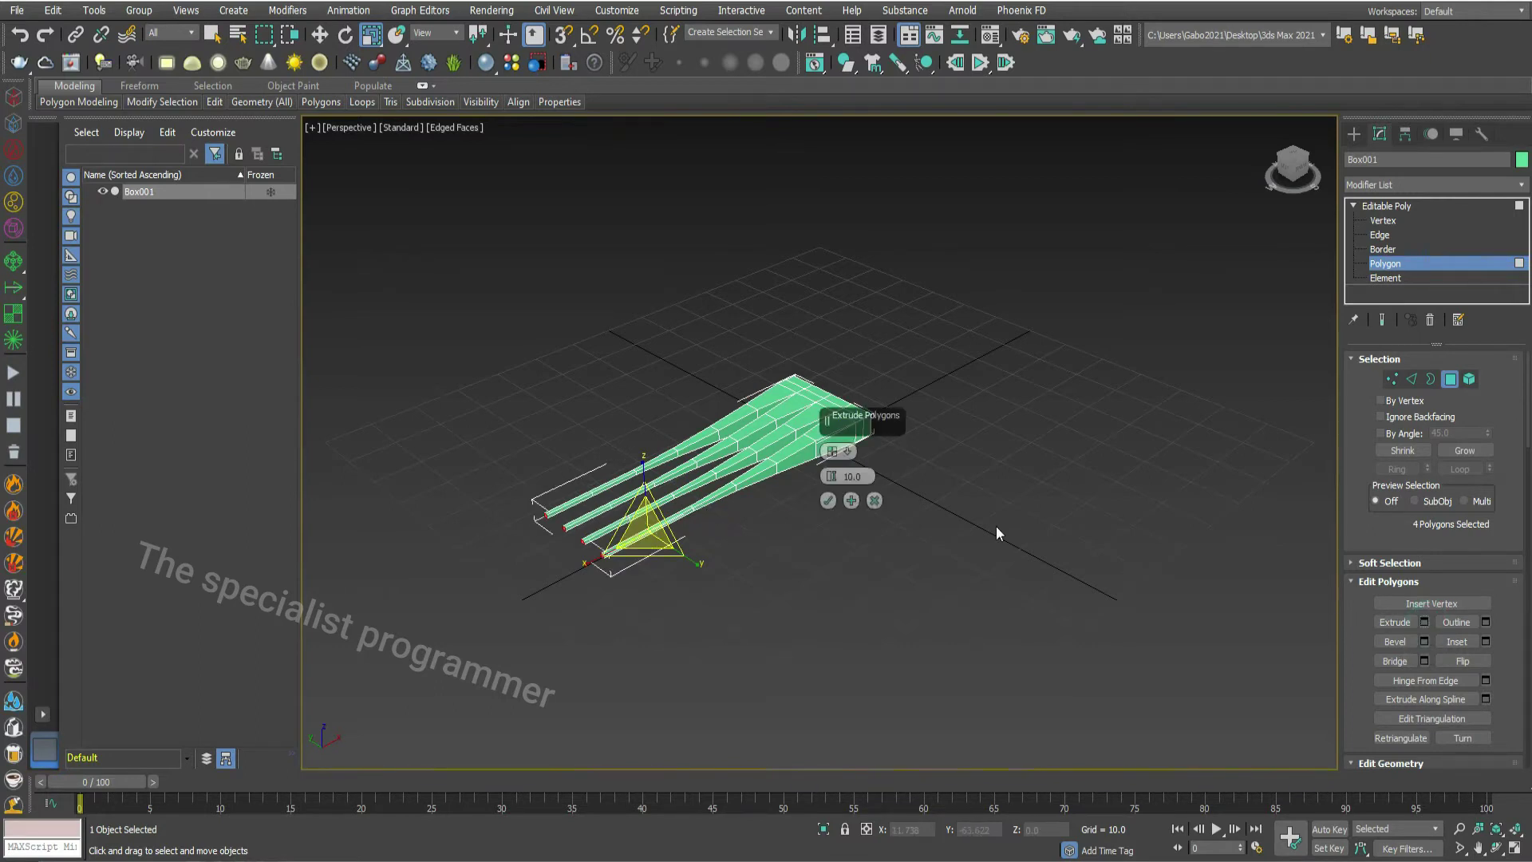
pyautogui.moveTo(831, 477); pyautogui.dragTo(828, 516)
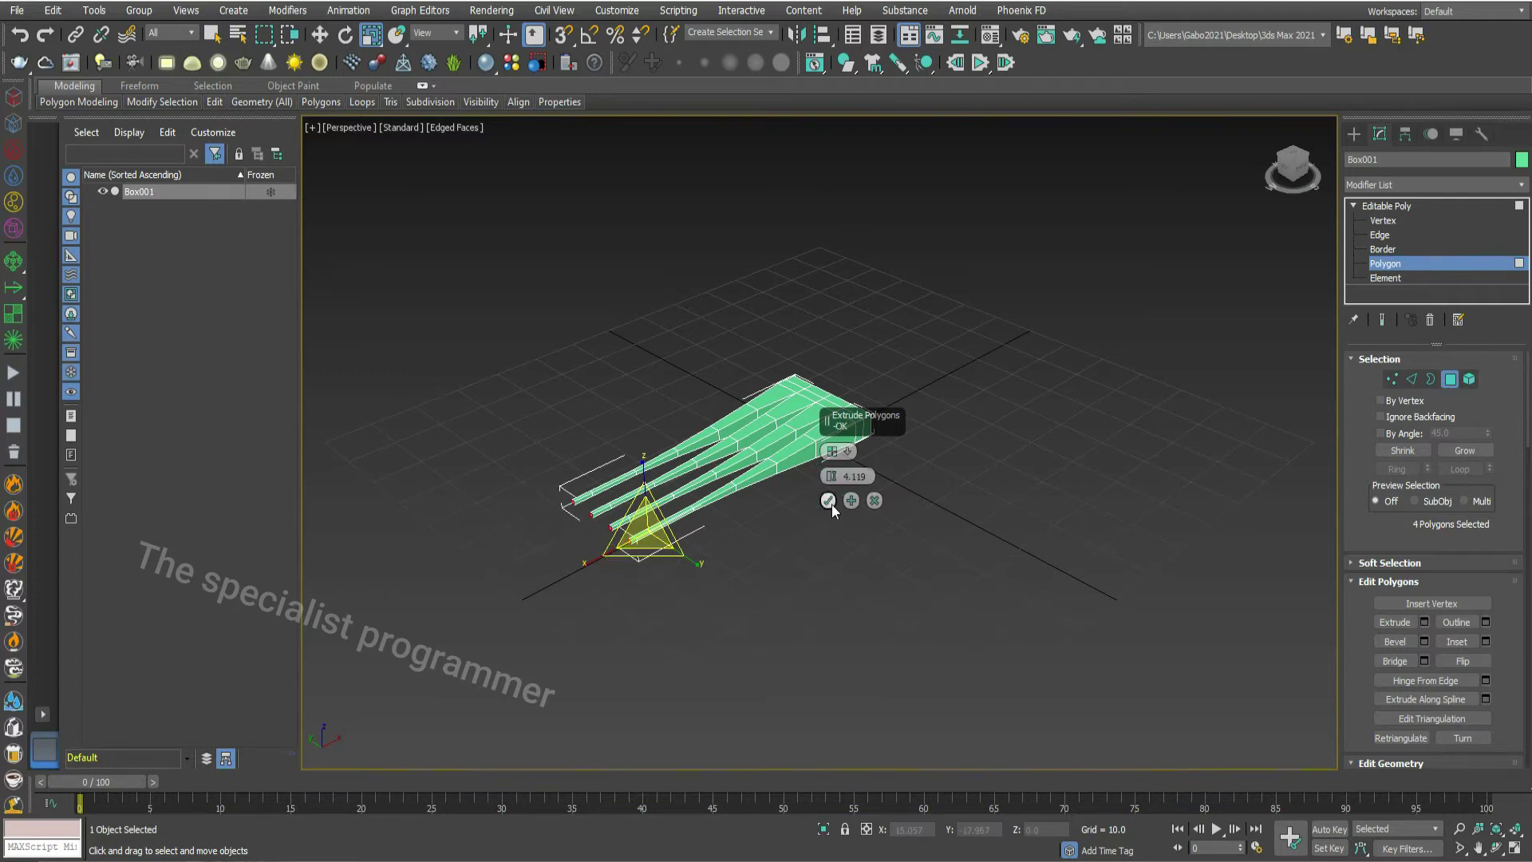
pyautogui.click(830, 502)
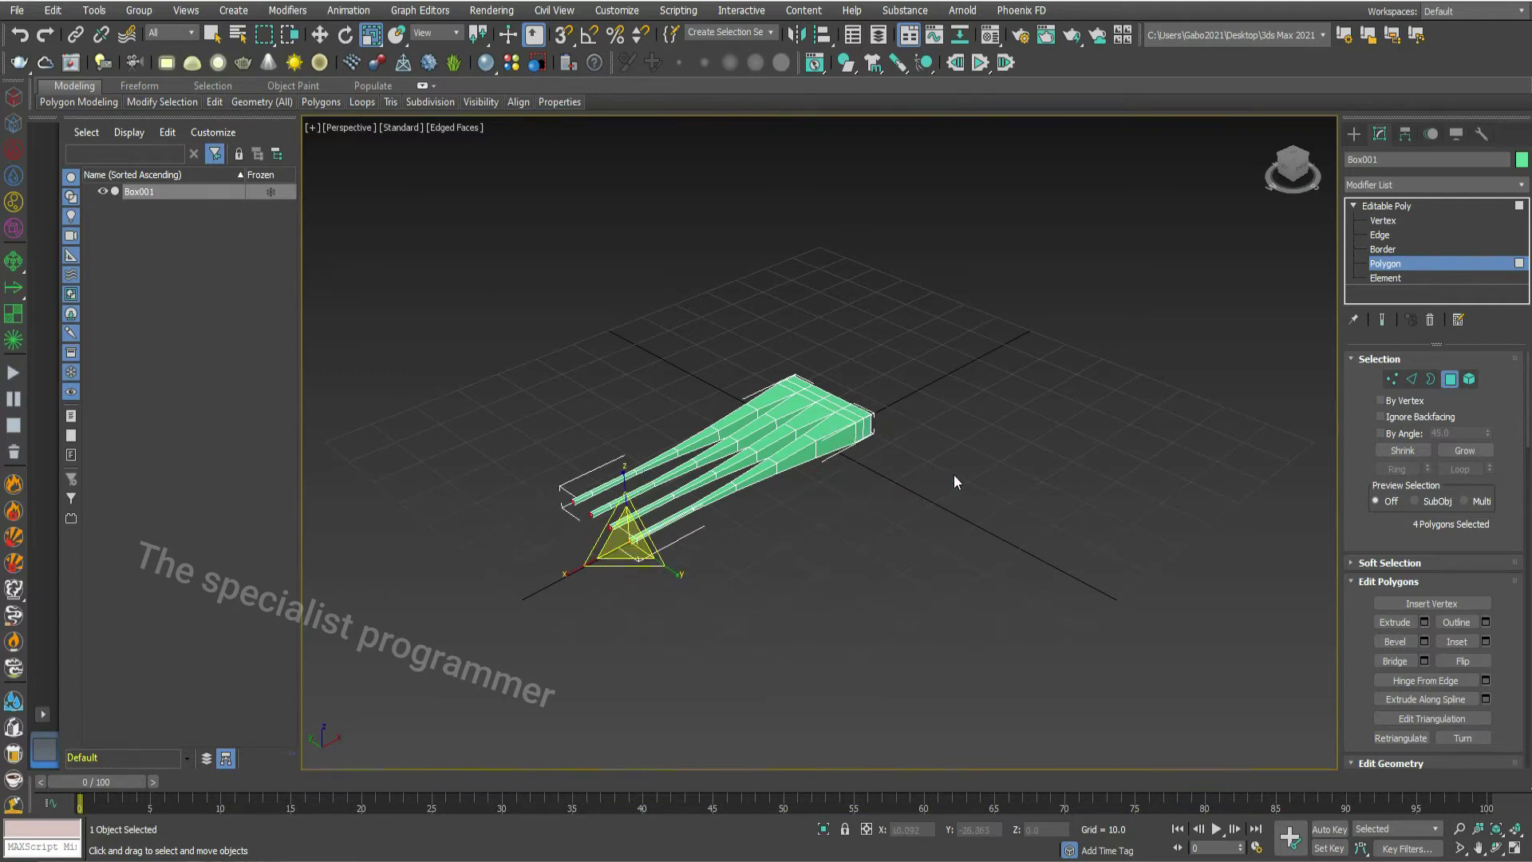
pyautogui.click(946, 452)
# Step: At Vertex level in a maximized Front view, select all vertices and rotate them to tilt the fork
pyautogui.click(1386, 223)
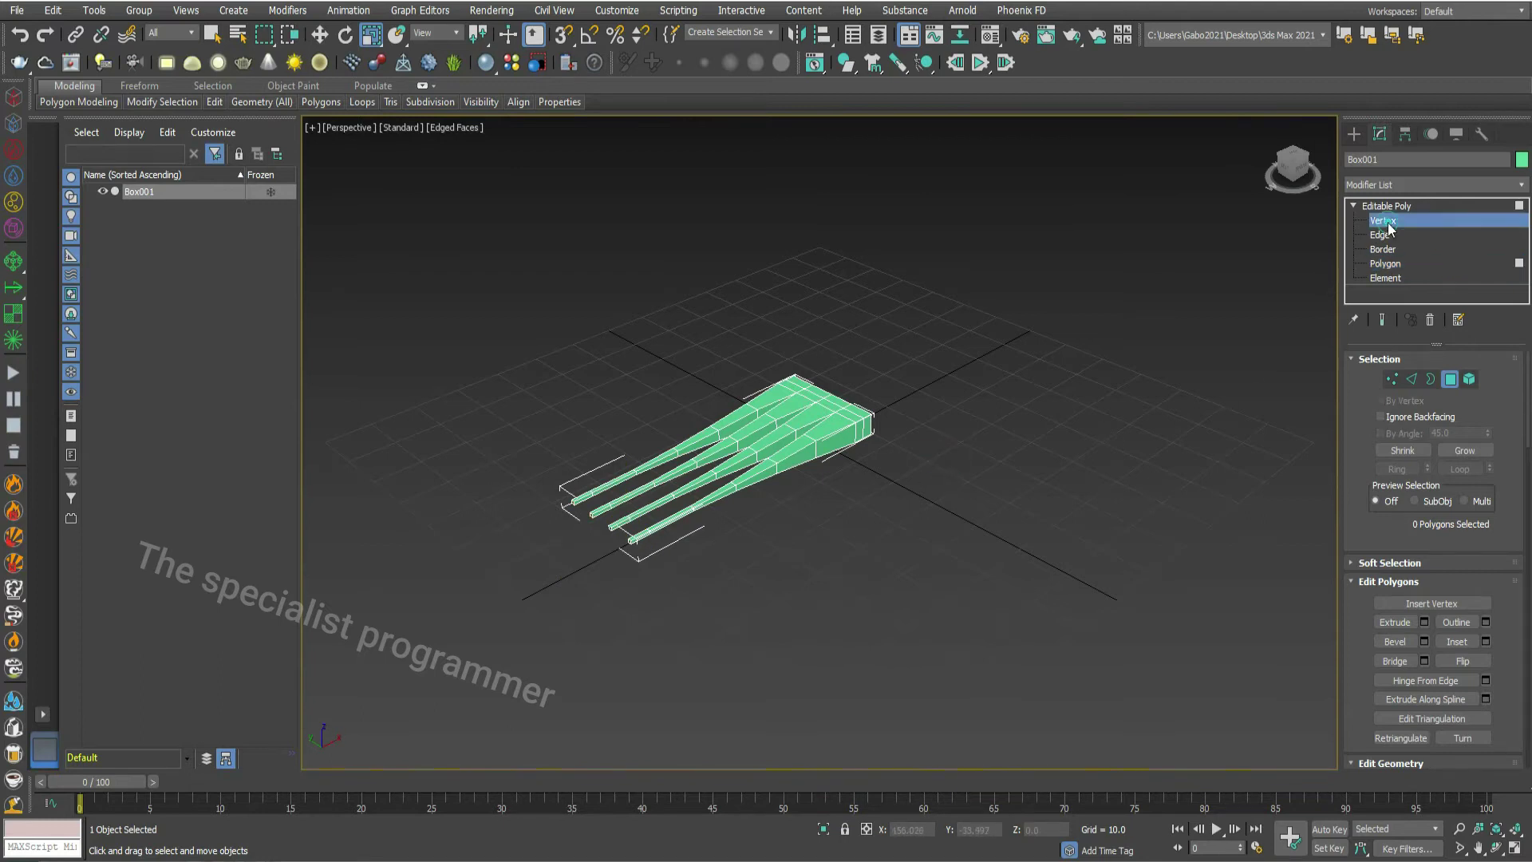
pyautogui.click(1513, 851)
pyautogui.click(1086, 358)
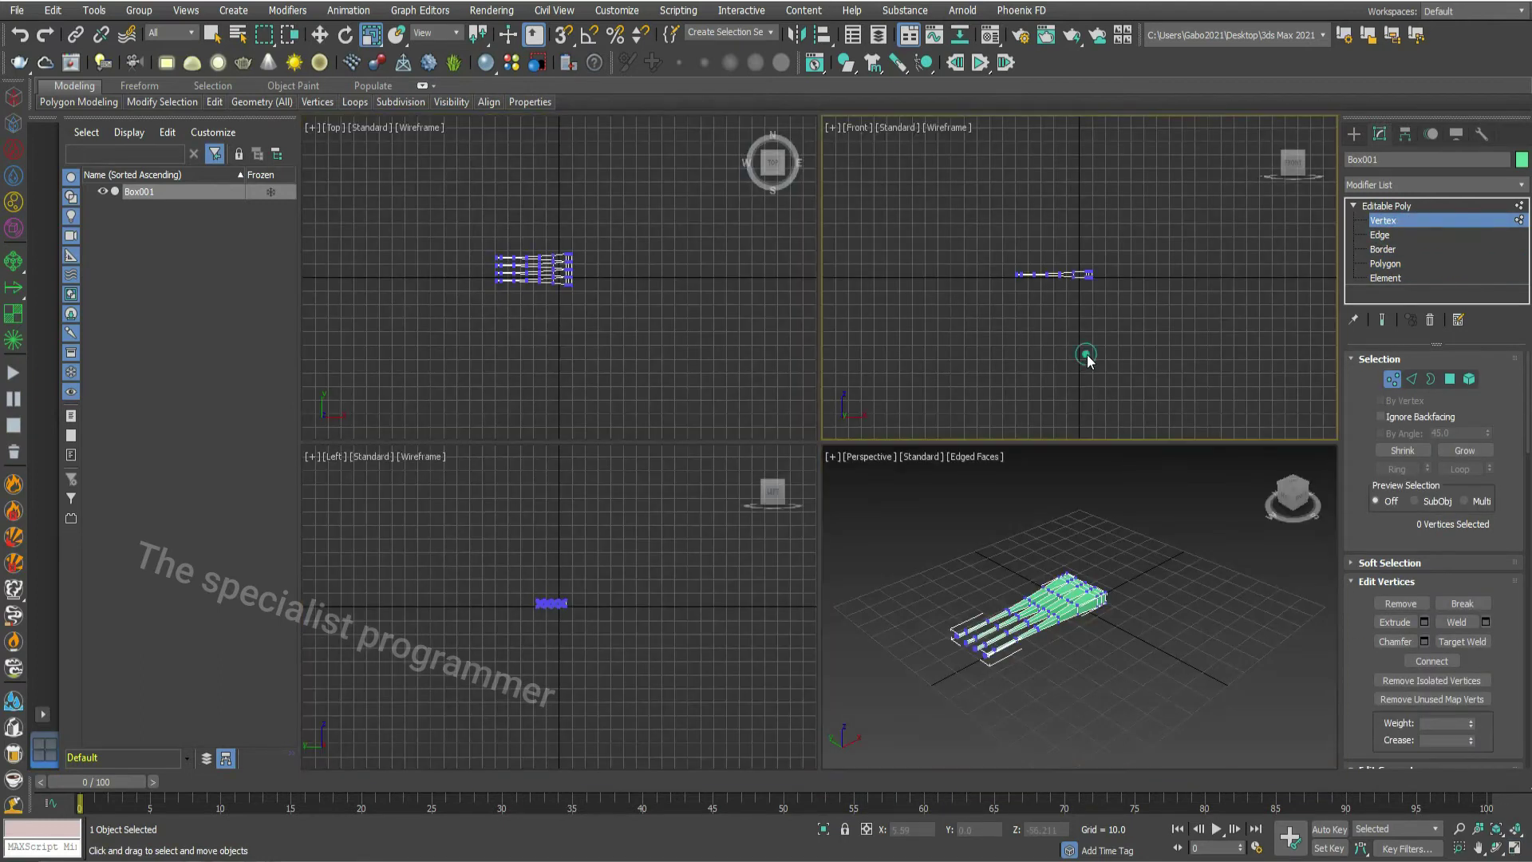
pyautogui.click(1515, 850)
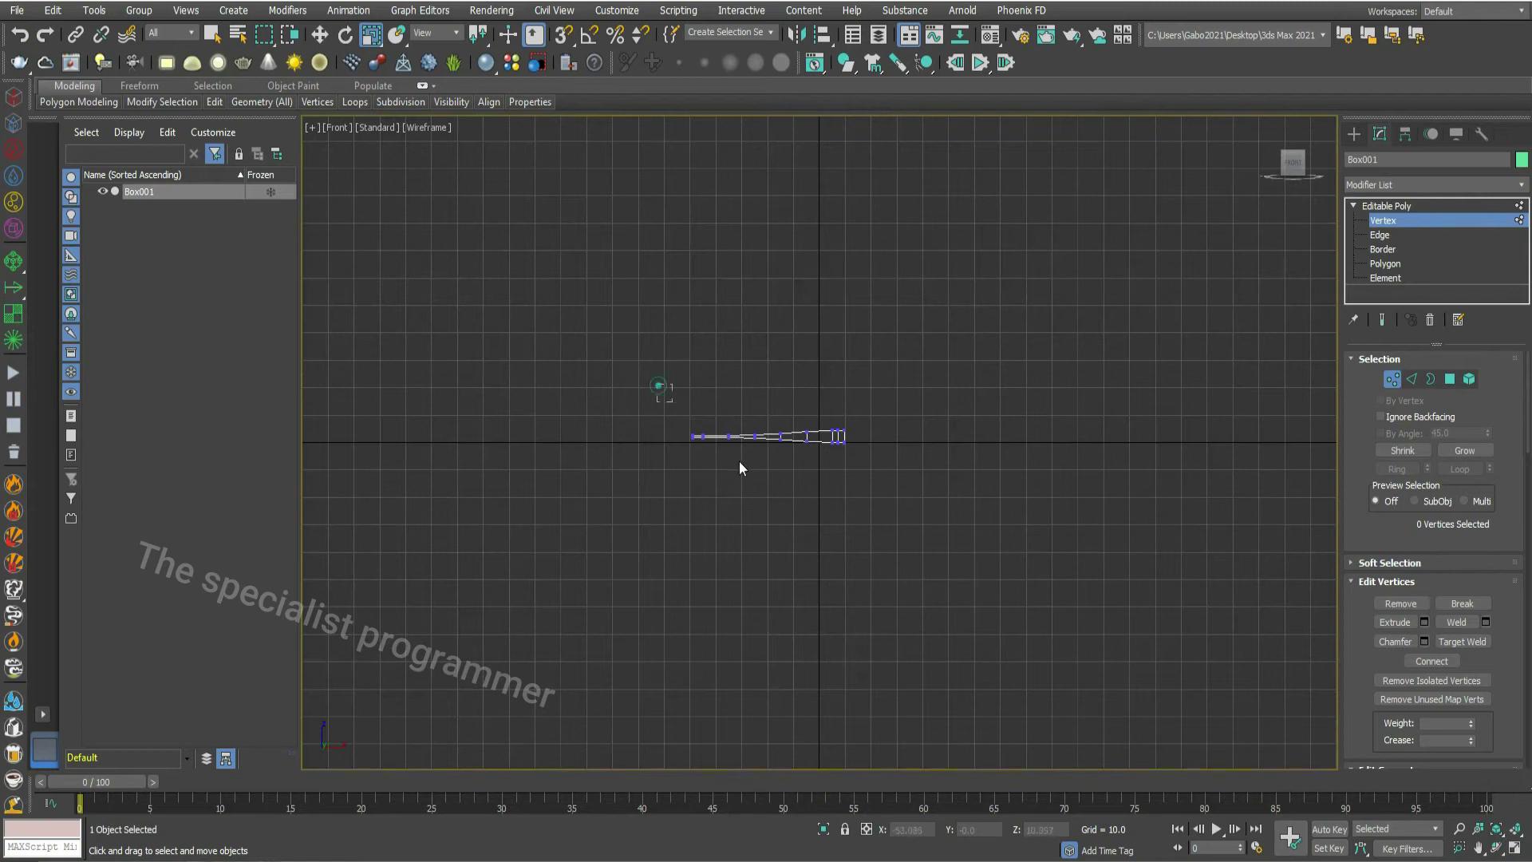
pyautogui.moveTo(811, 500); pyautogui.dragTo(812, 500)
pyautogui.rightClick(741, 391)
pyautogui.click(762, 404)
pyautogui.rightClick(796, 437)
pyautogui.click(819, 465)
pyautogui.moveTo(697, 443); pyautogui.dragTo(699, 421)
pyautogui.rightClick(737, 437)
pyautogui.click(757, 450)
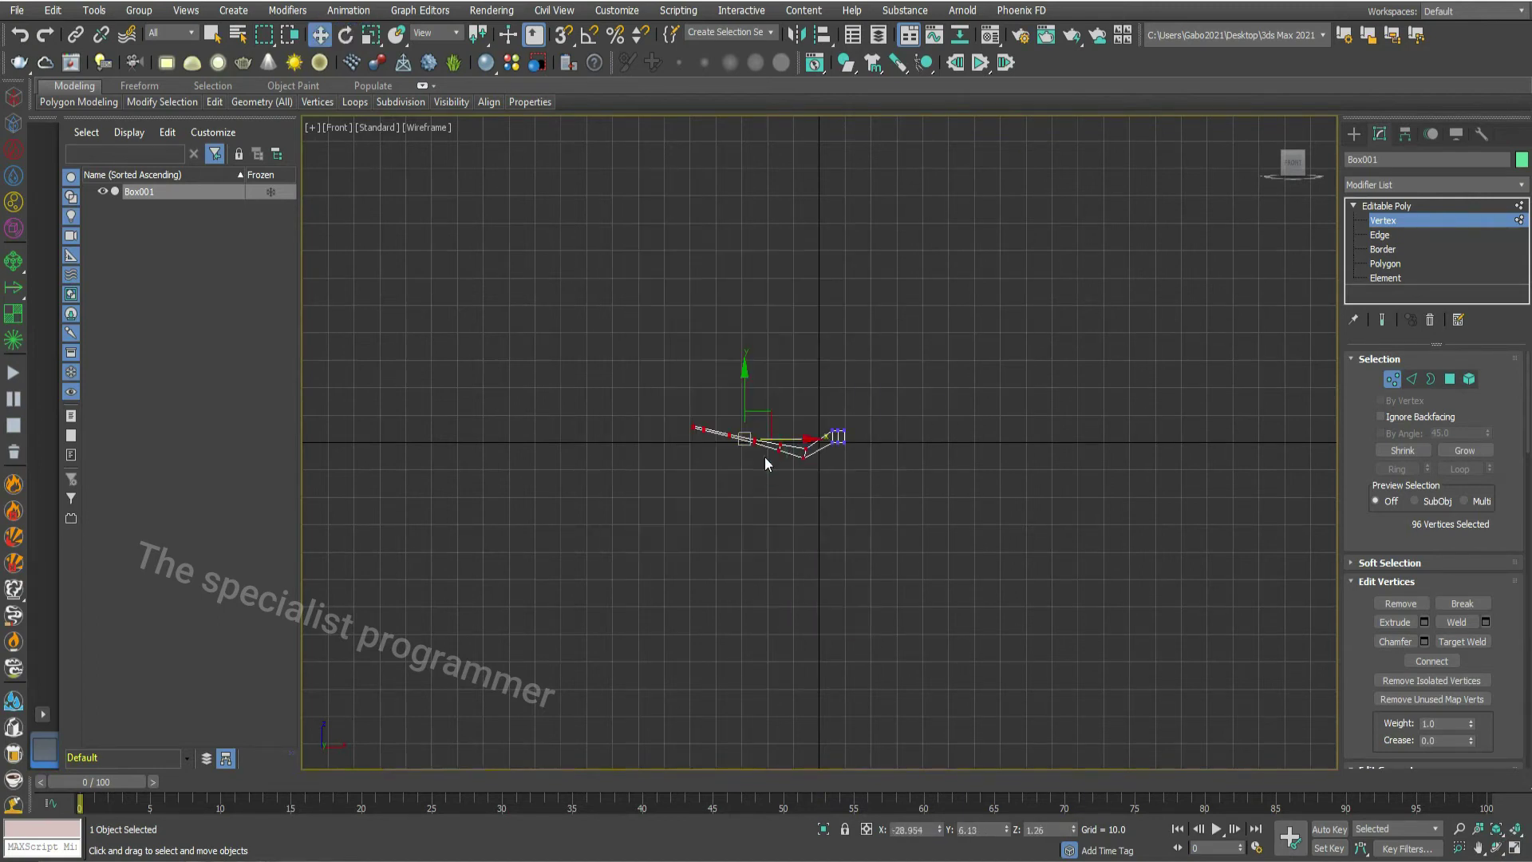
# Step: Rotate the handle-end vertices upward to bend the handle, then return to Polygon level
pyautogui.moveTo(821, 415); pyautogui.dragTo(866, 455)
pyautogui.rightClick(835, 425)
pyautogui.click(858, 456)
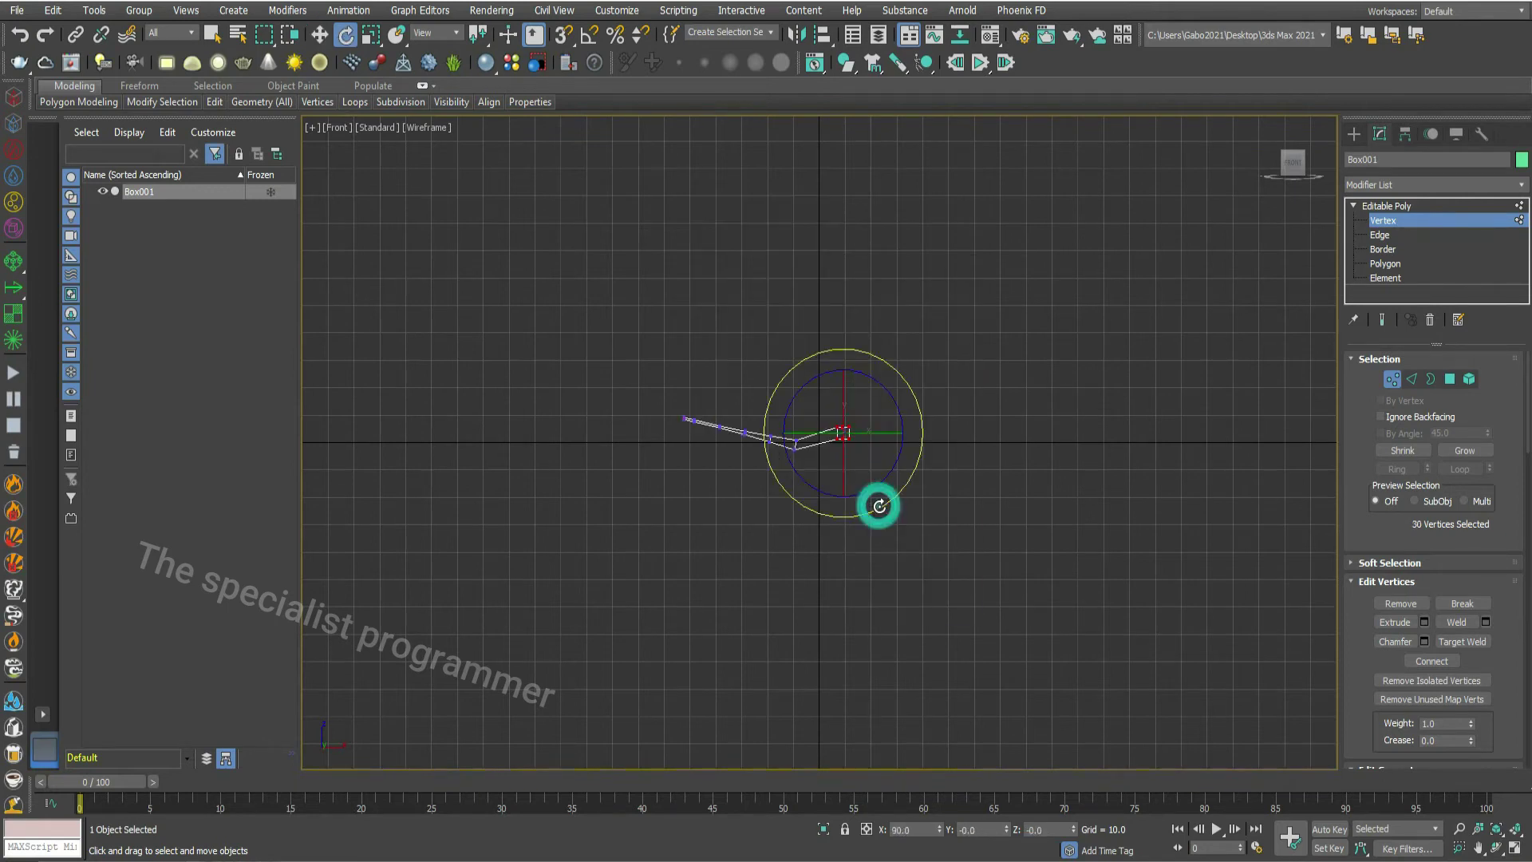
pyautogui.click(957, 433)
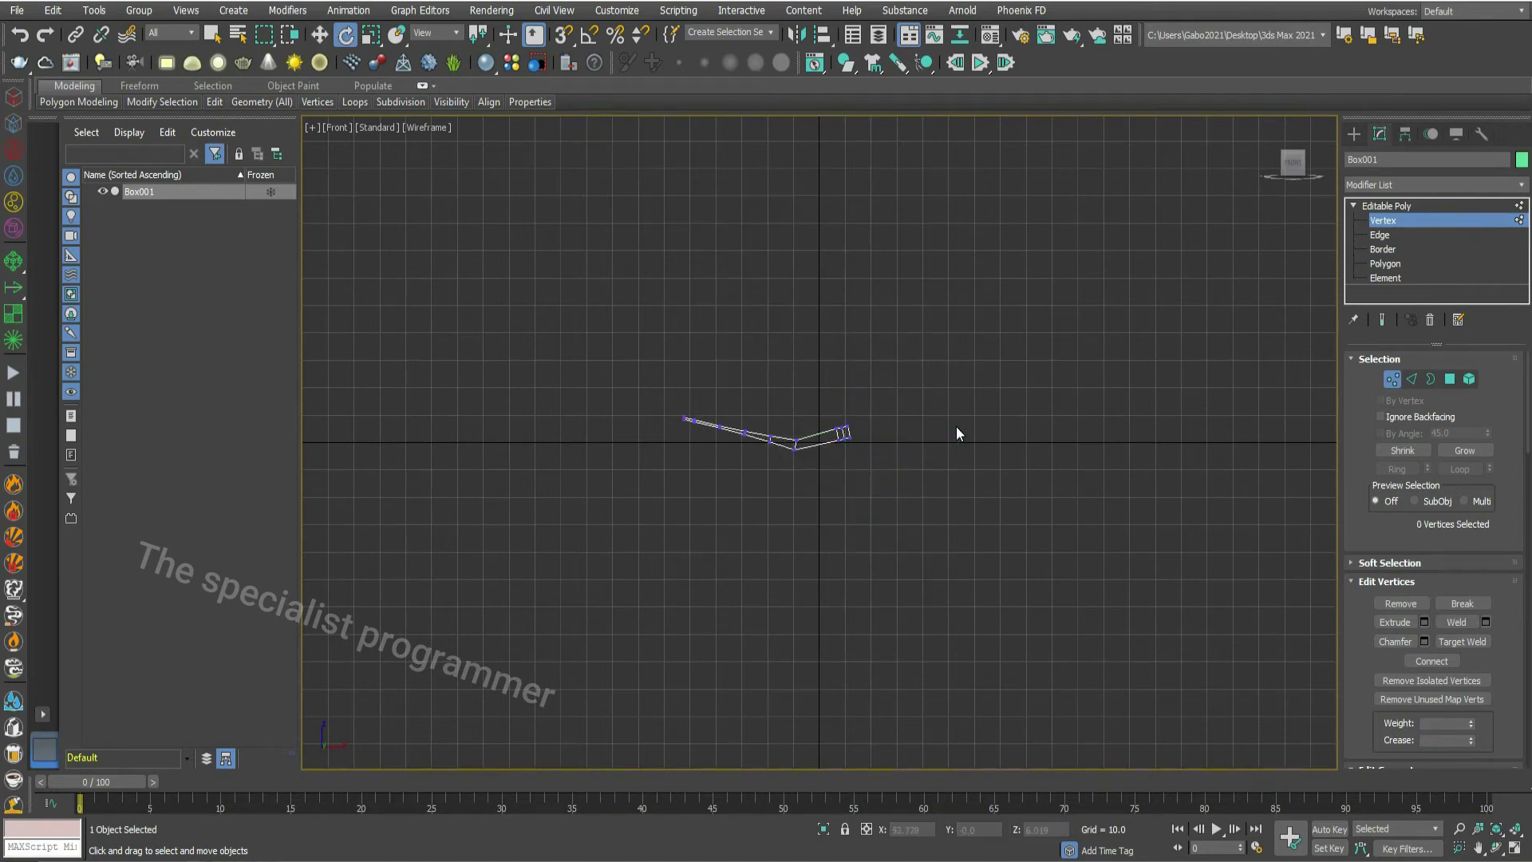
pyautogui.click(1366, 263)
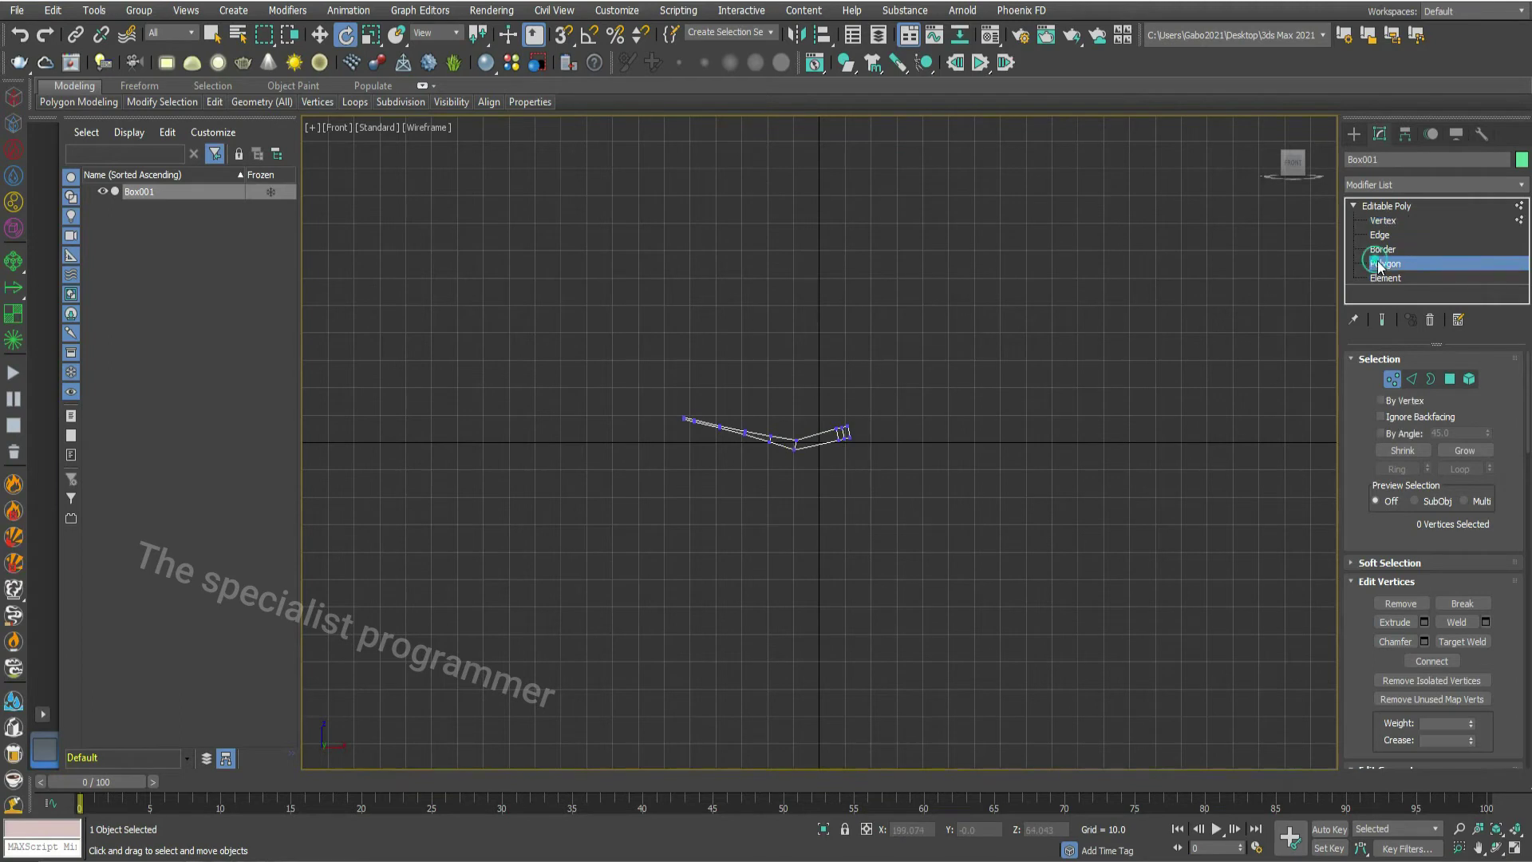
# Step: Select the four end polygons of the neck and extrude them 6.949 units
pyautogui.click(1514, 845)
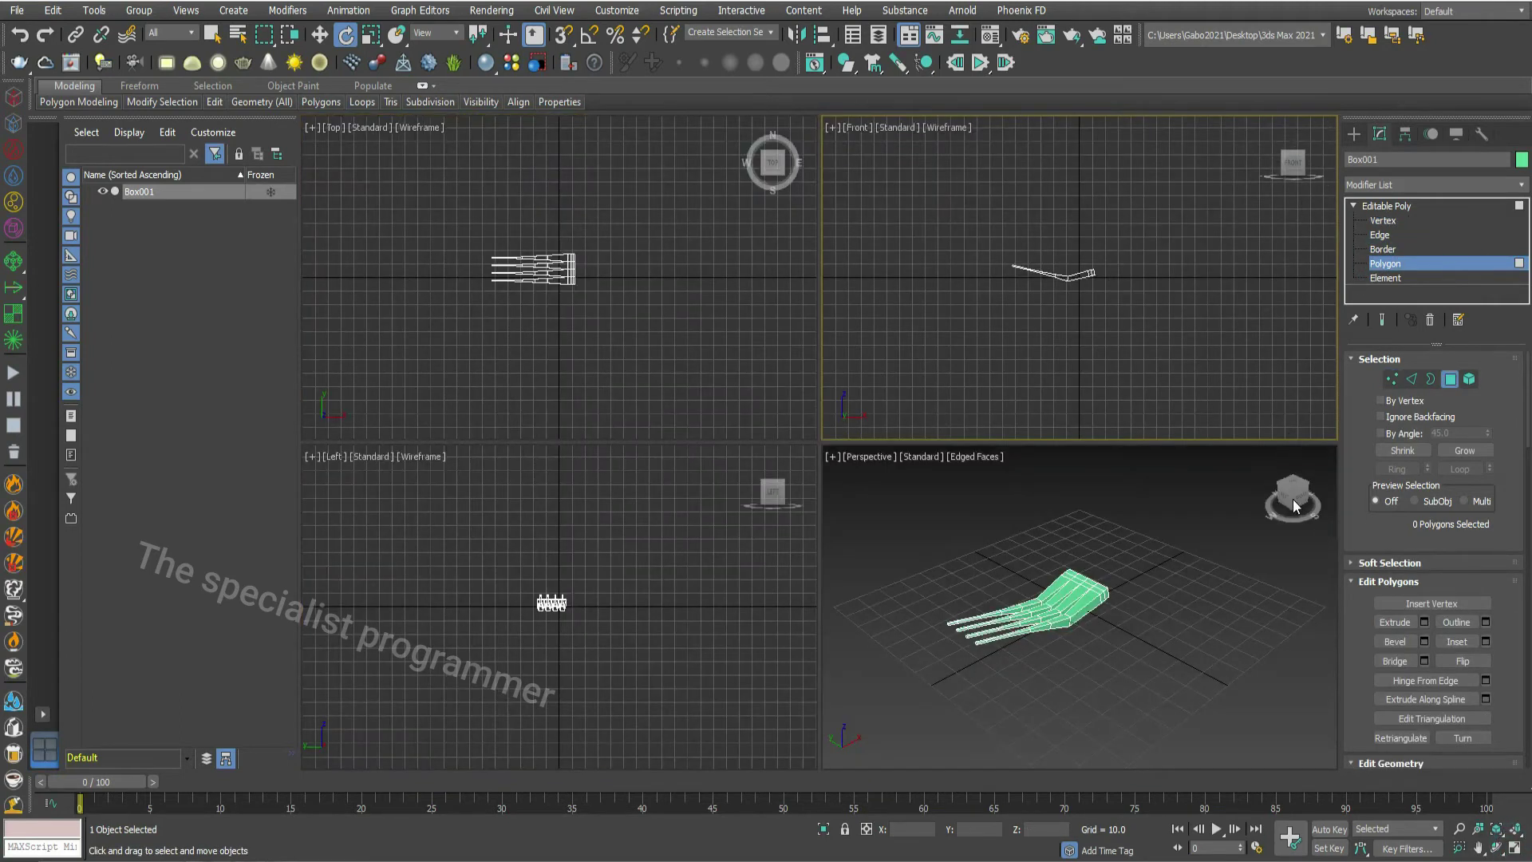
pyautogui.moveTo(1293, 502); pyautogui.dragTo(1256, 491)
pyautogui.click(1121, 599)
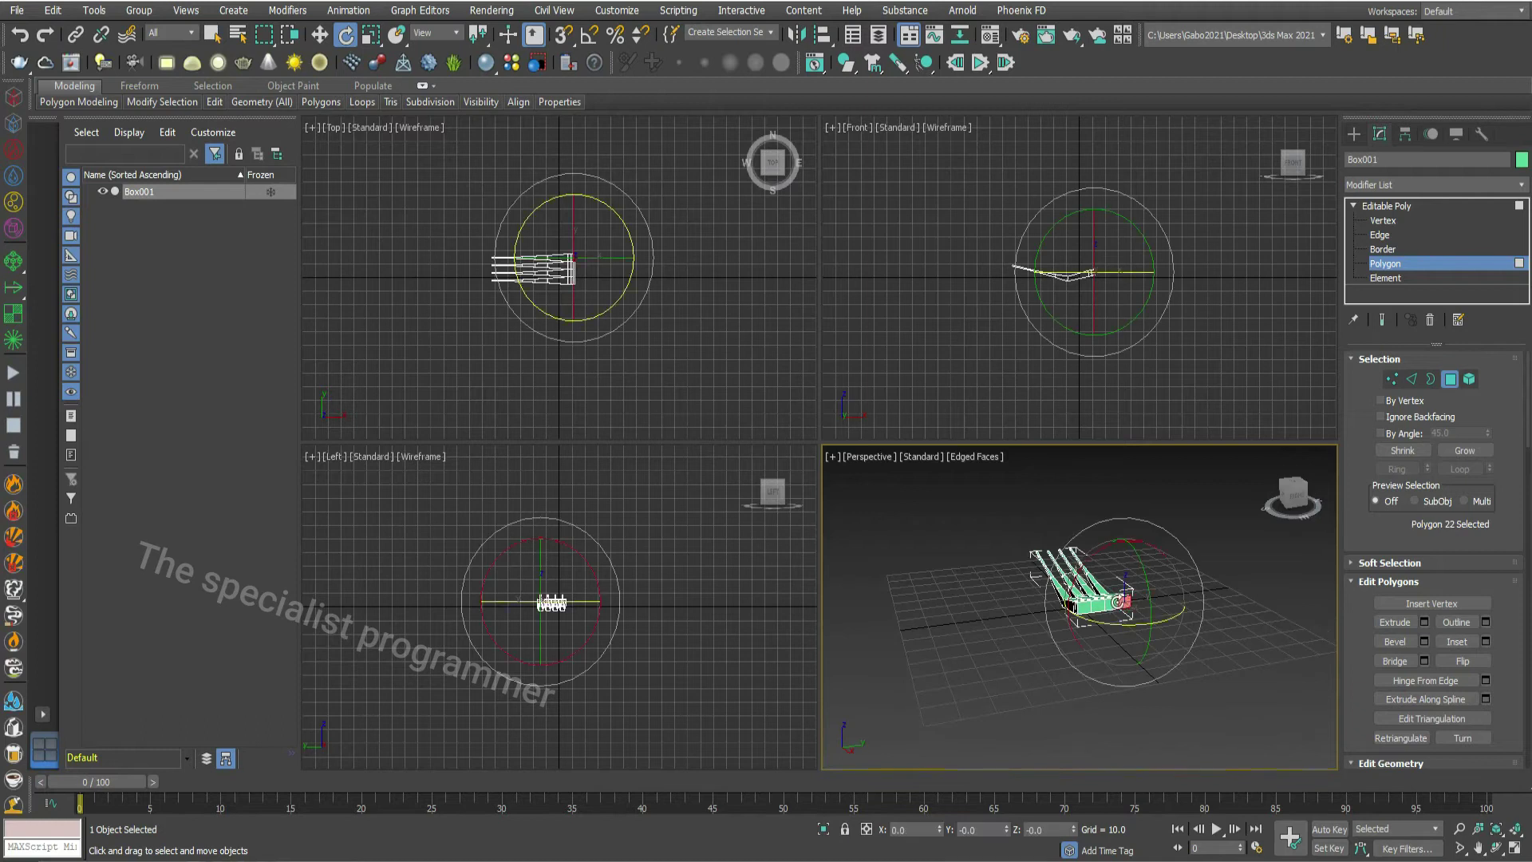
pyautogui.keyDown('ctrl'); pyautogui.click(1096, 608); pyautogui.keyUp('ctrl')
pyautogui.rightClick(1089, 613)
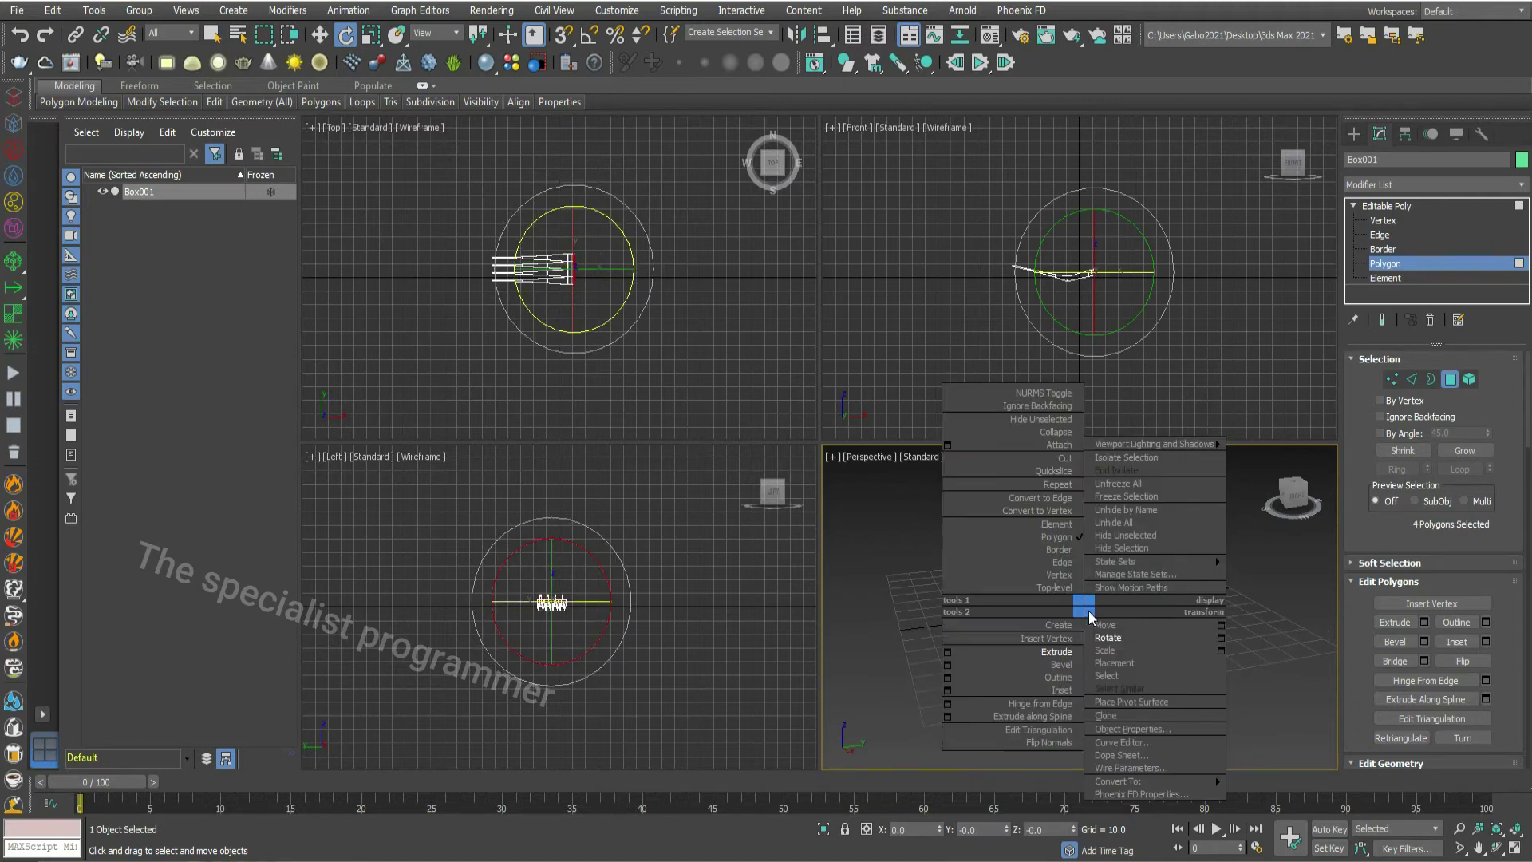
pyautogui.click(1423, 622)
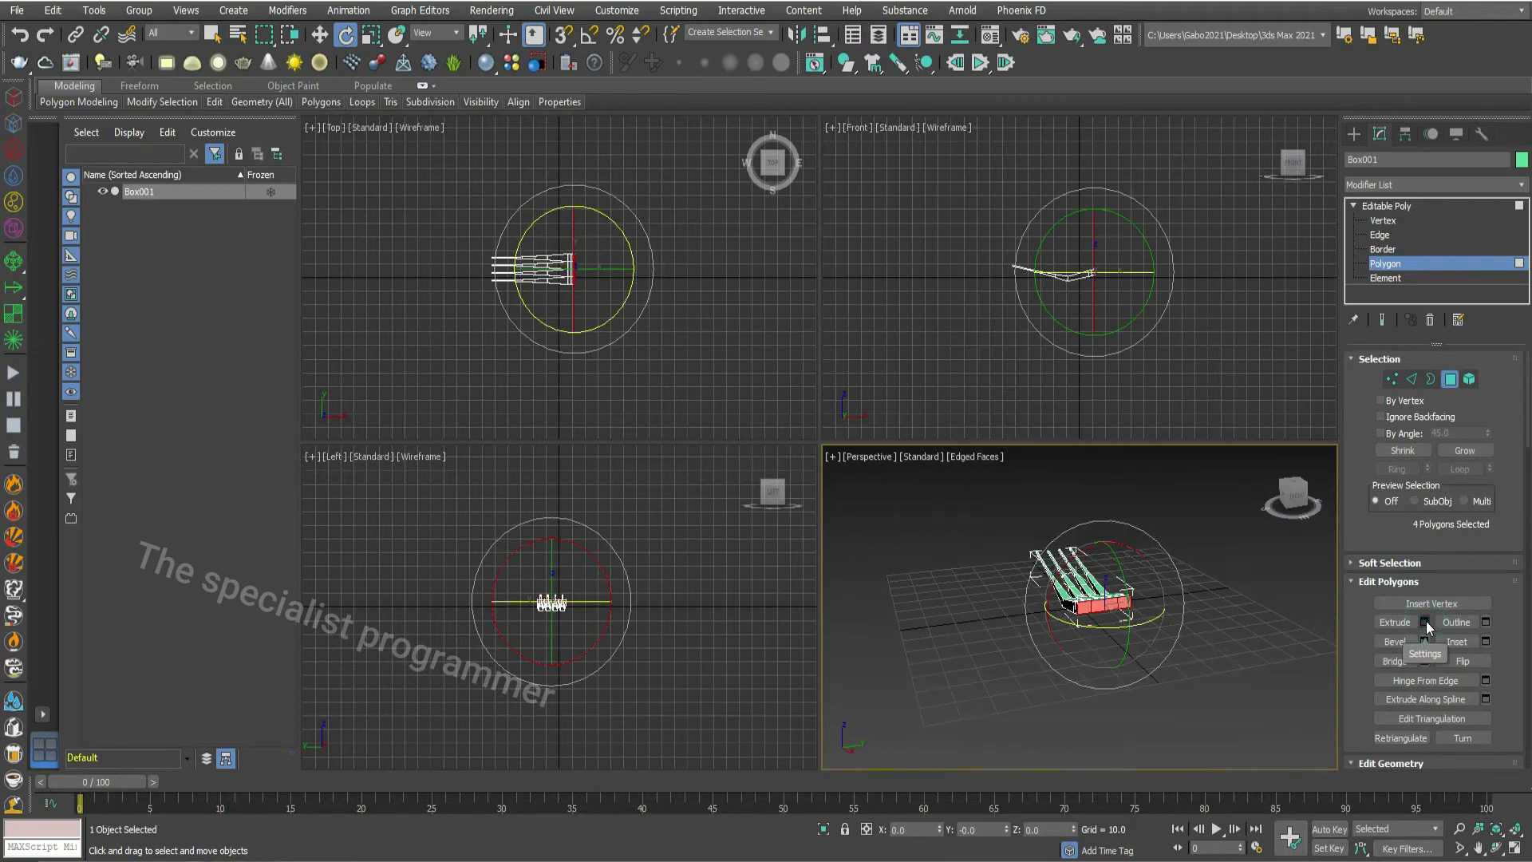
pyautogui.moveTo(1287, 503); pyautogui.dragTo(1229, 519)
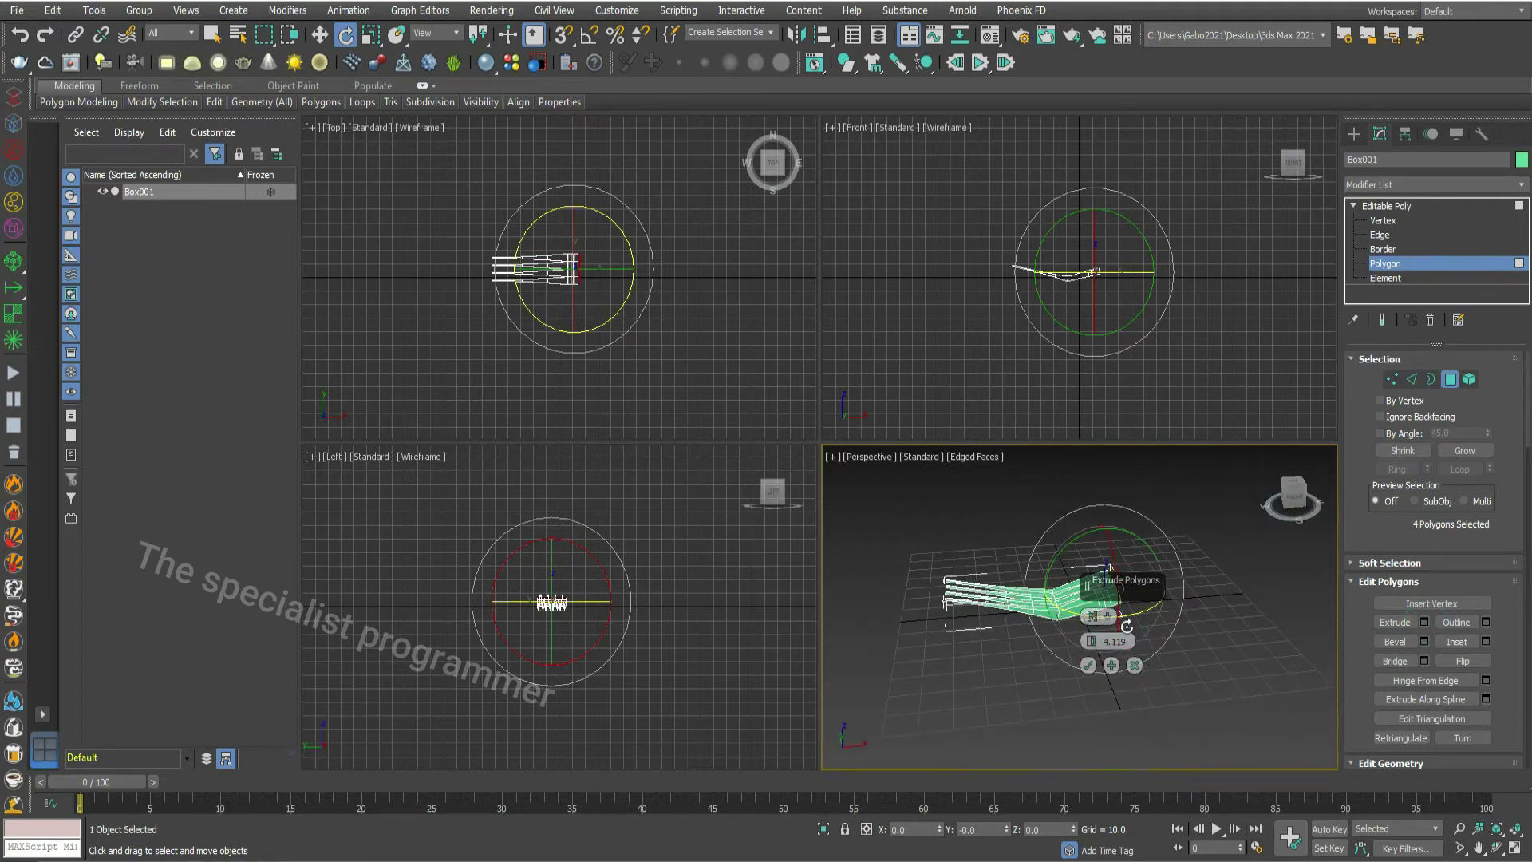
pyautogui.moveTo(1091, 641); pyautogui.dragTo(1090, 631)
pyautogui.click(1089, 665)
pyautogui.press('r')
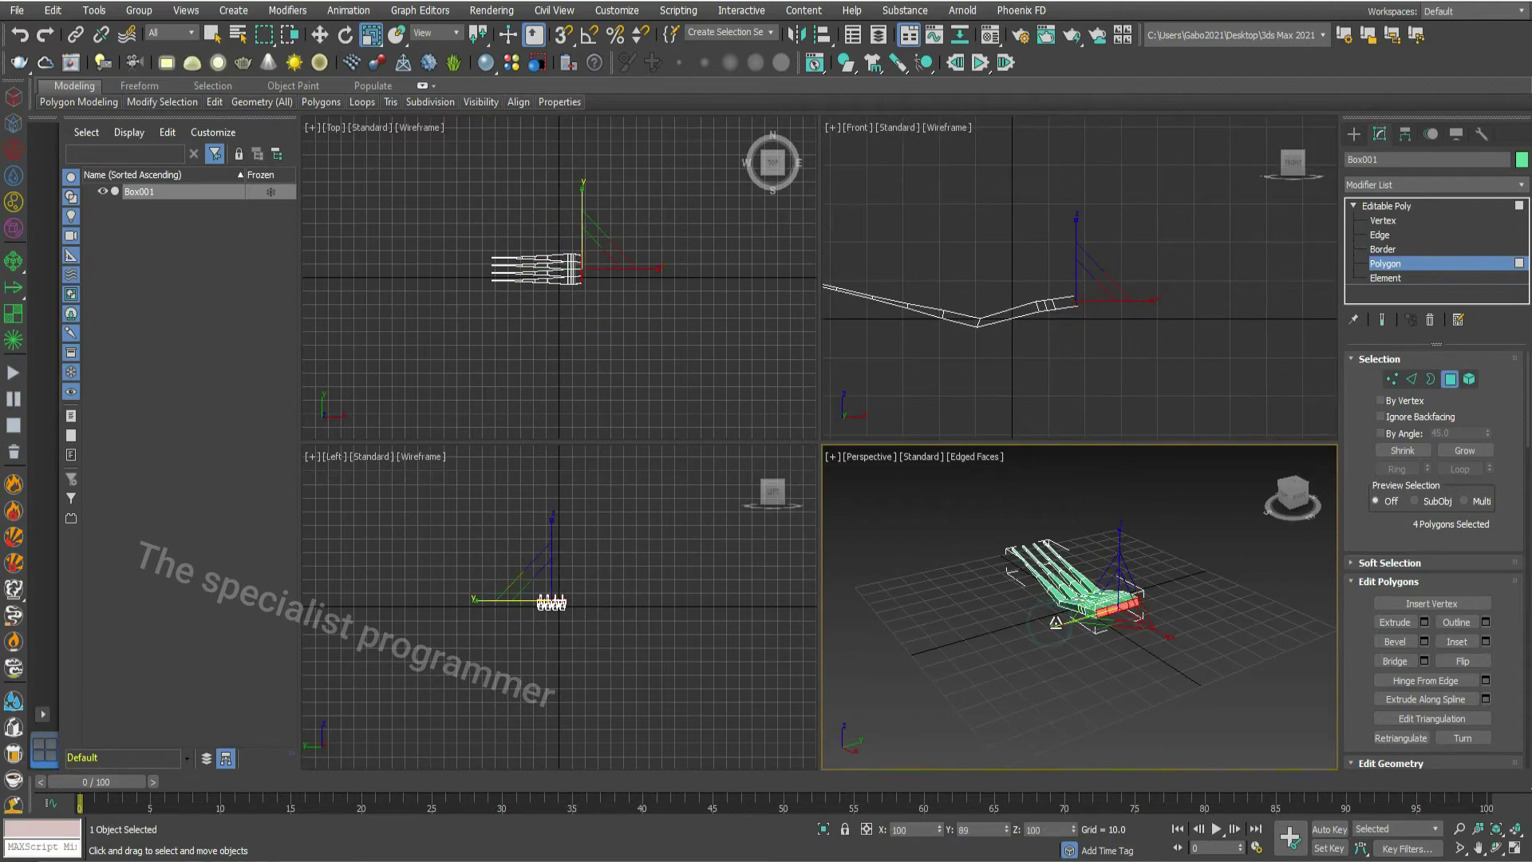
# Step: Scale the handle end faces slightly along Y and extrude them by 8.492
pyautogui.moveTo(1065, 625); pyautogui.dragTo(1069, 621)
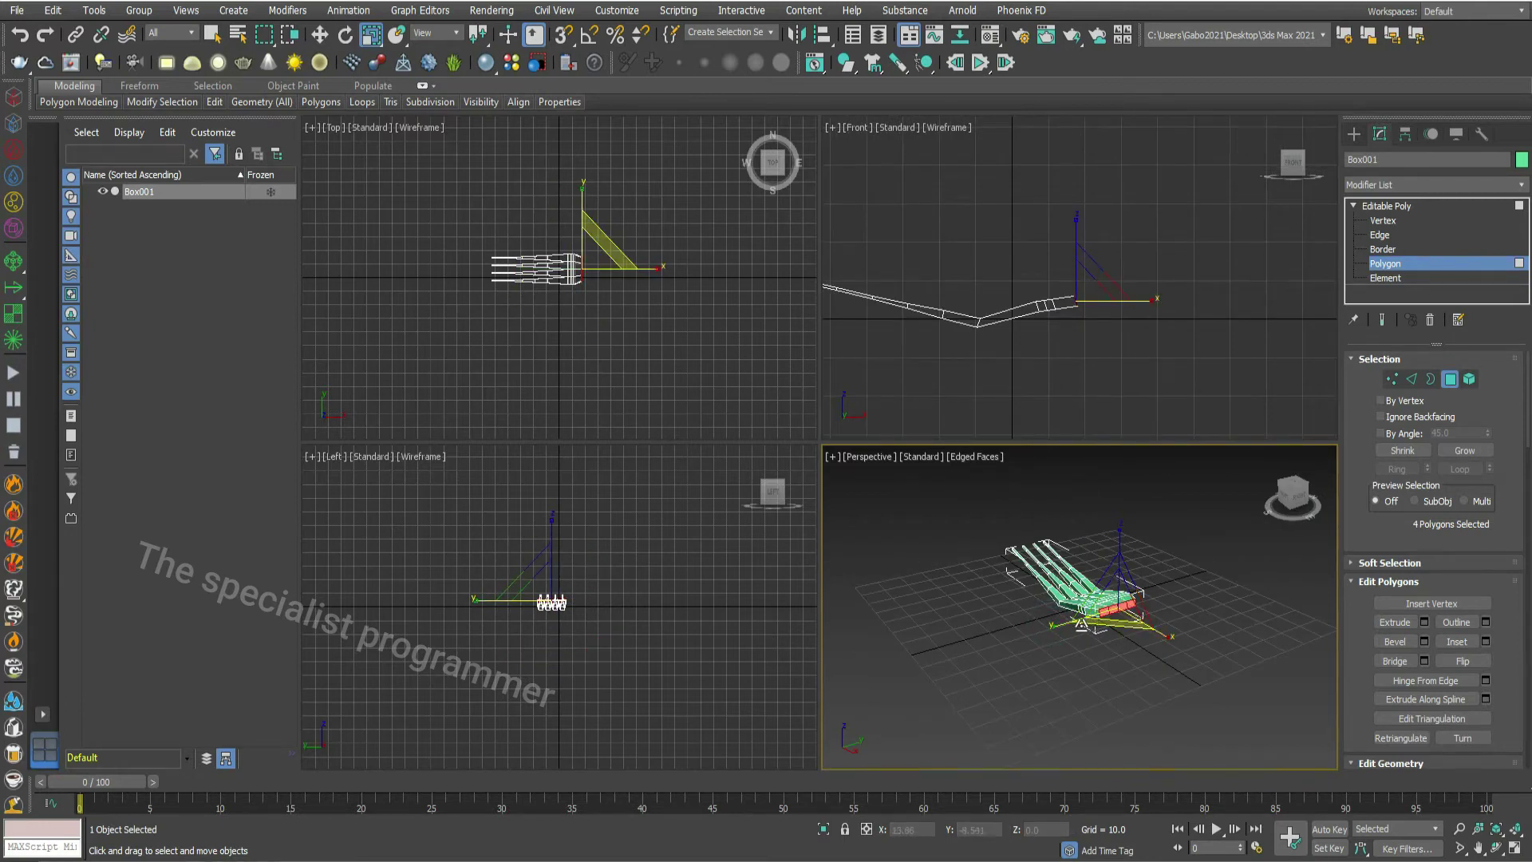
pyautogui.click(1424, 621)
pyautogui.moveTo(1091, 642); pyautogui.dragTo(1089, 636)
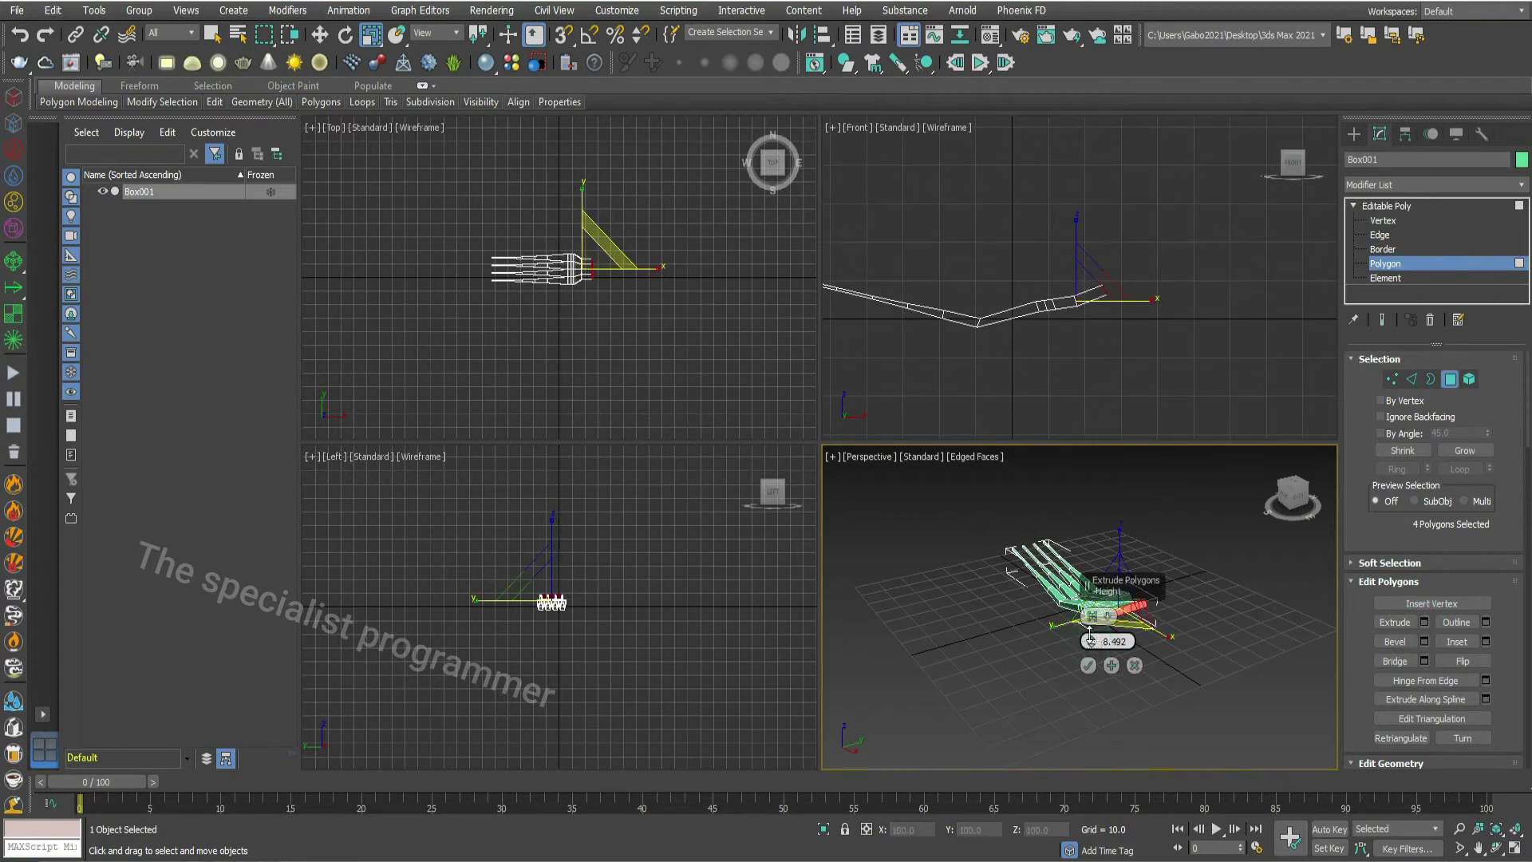
pyautogui.click(1088, 665)
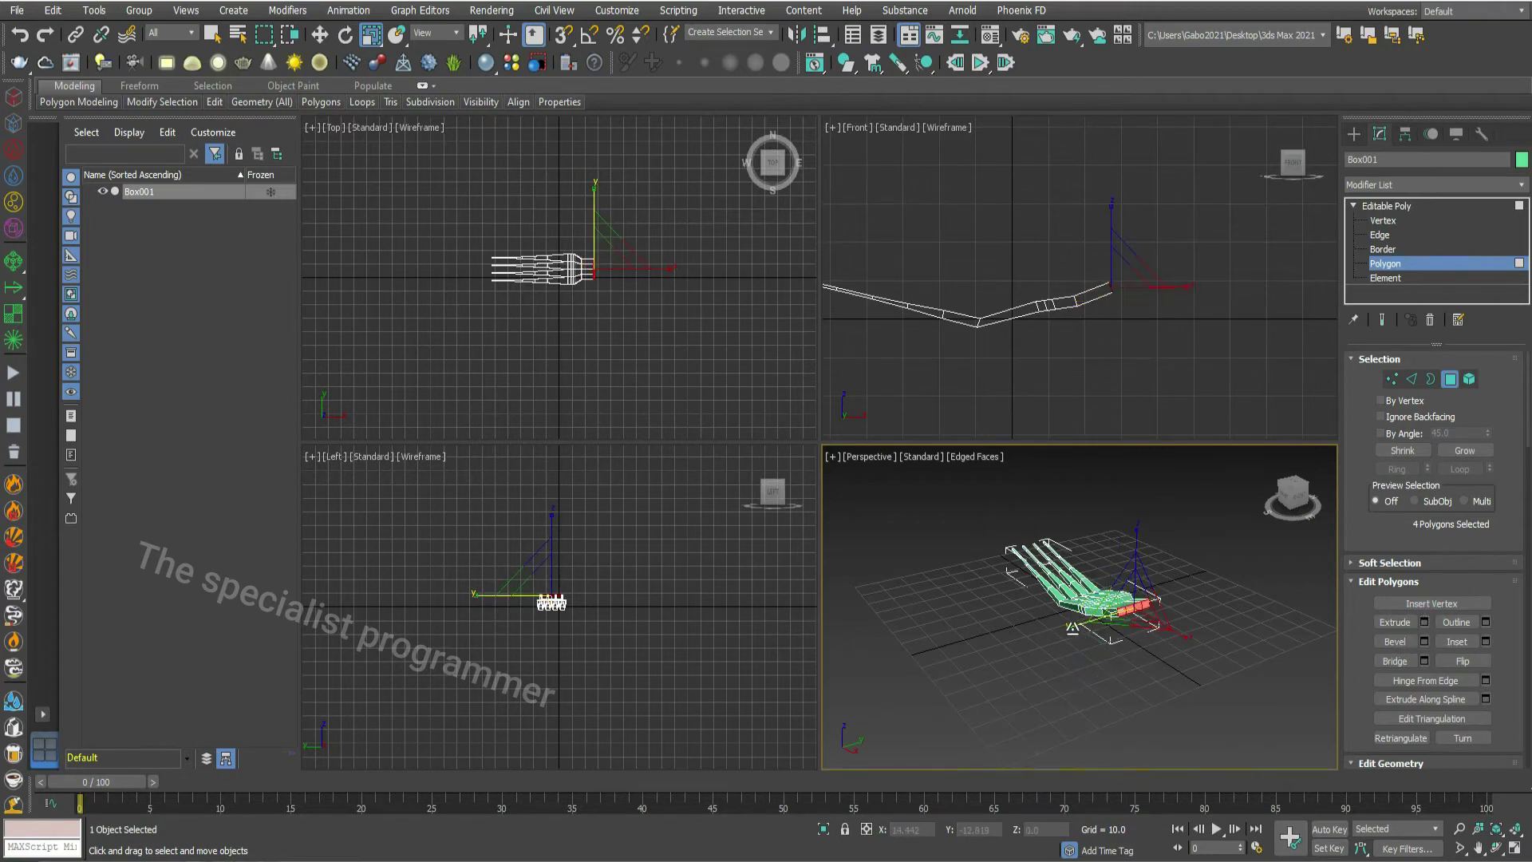
pyautogui.scroll(2, 604, 231)
pyautogui.scroll(2, 604, 237)
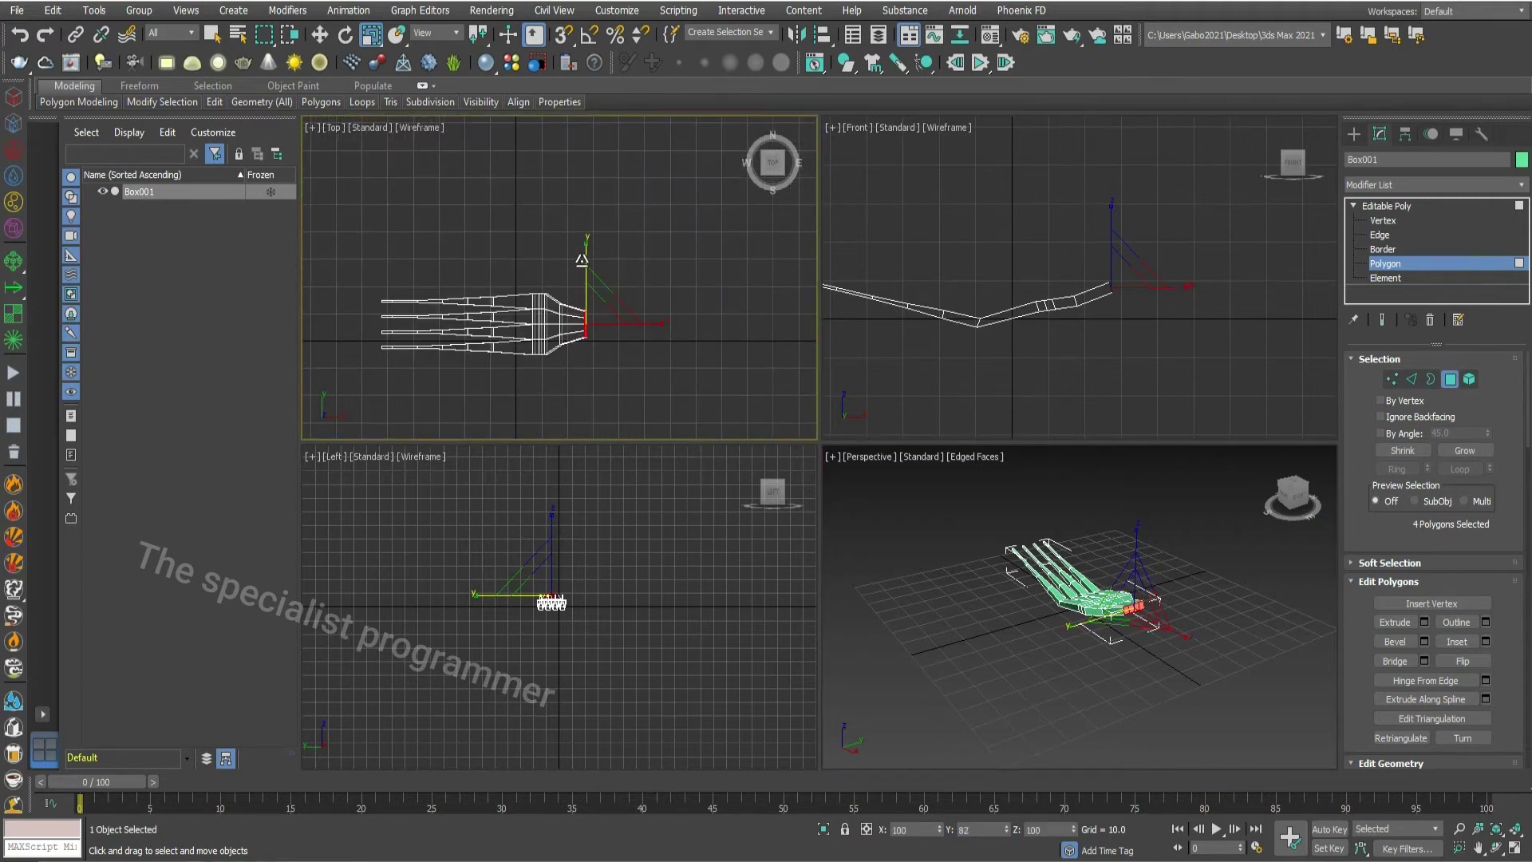
# Step: Extrude the handle end faces twice more, by 10.293 and 19.92
pyautogui.click(1423, 621)
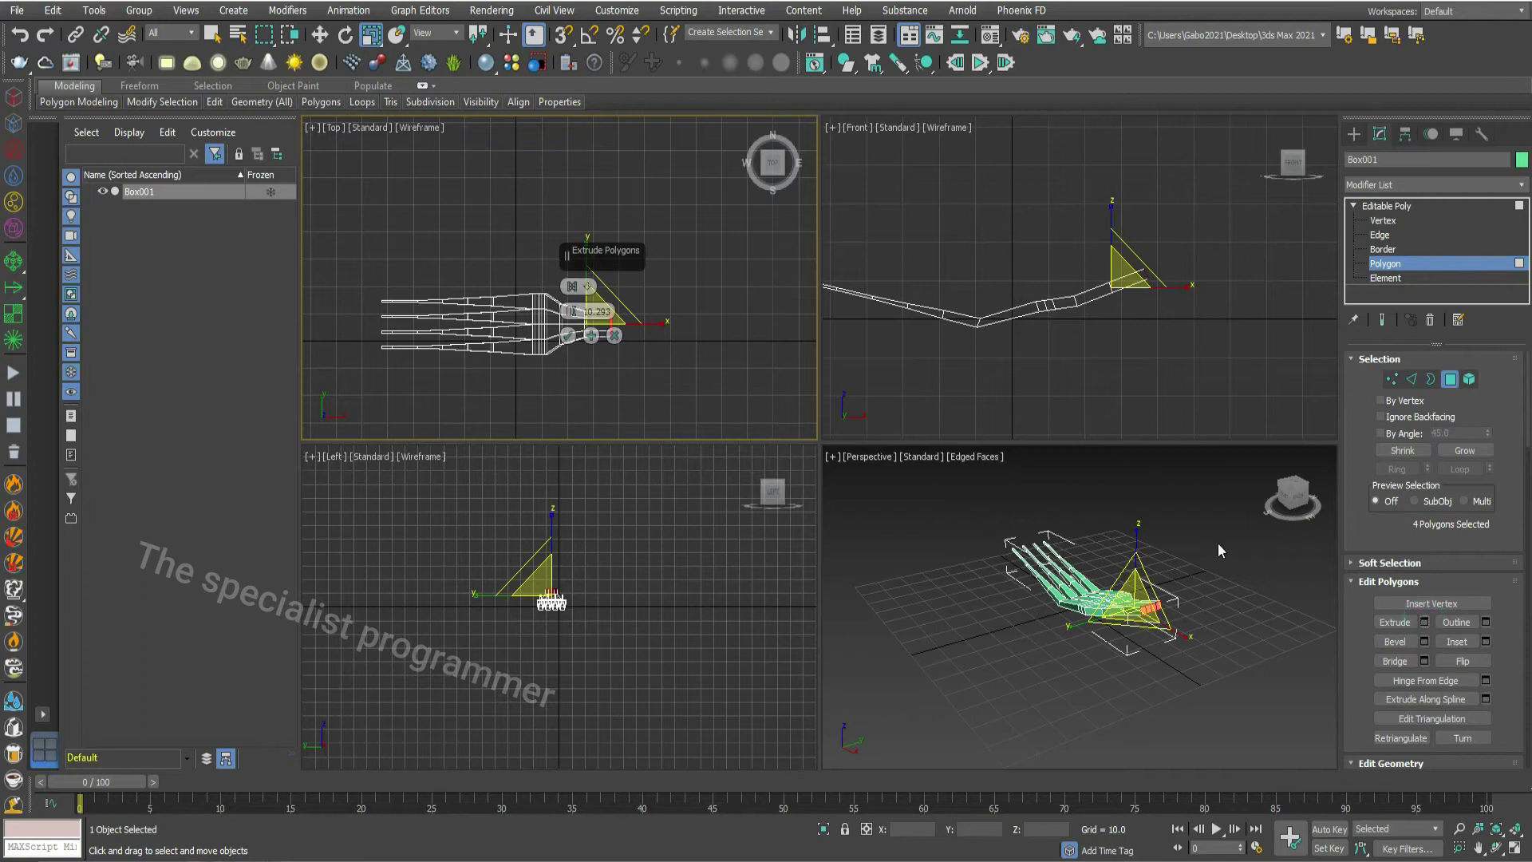
pyautogui.moveTo(571, 314); pyautogui.dragTo(571, 272)
pyautogui.click(568, 335)
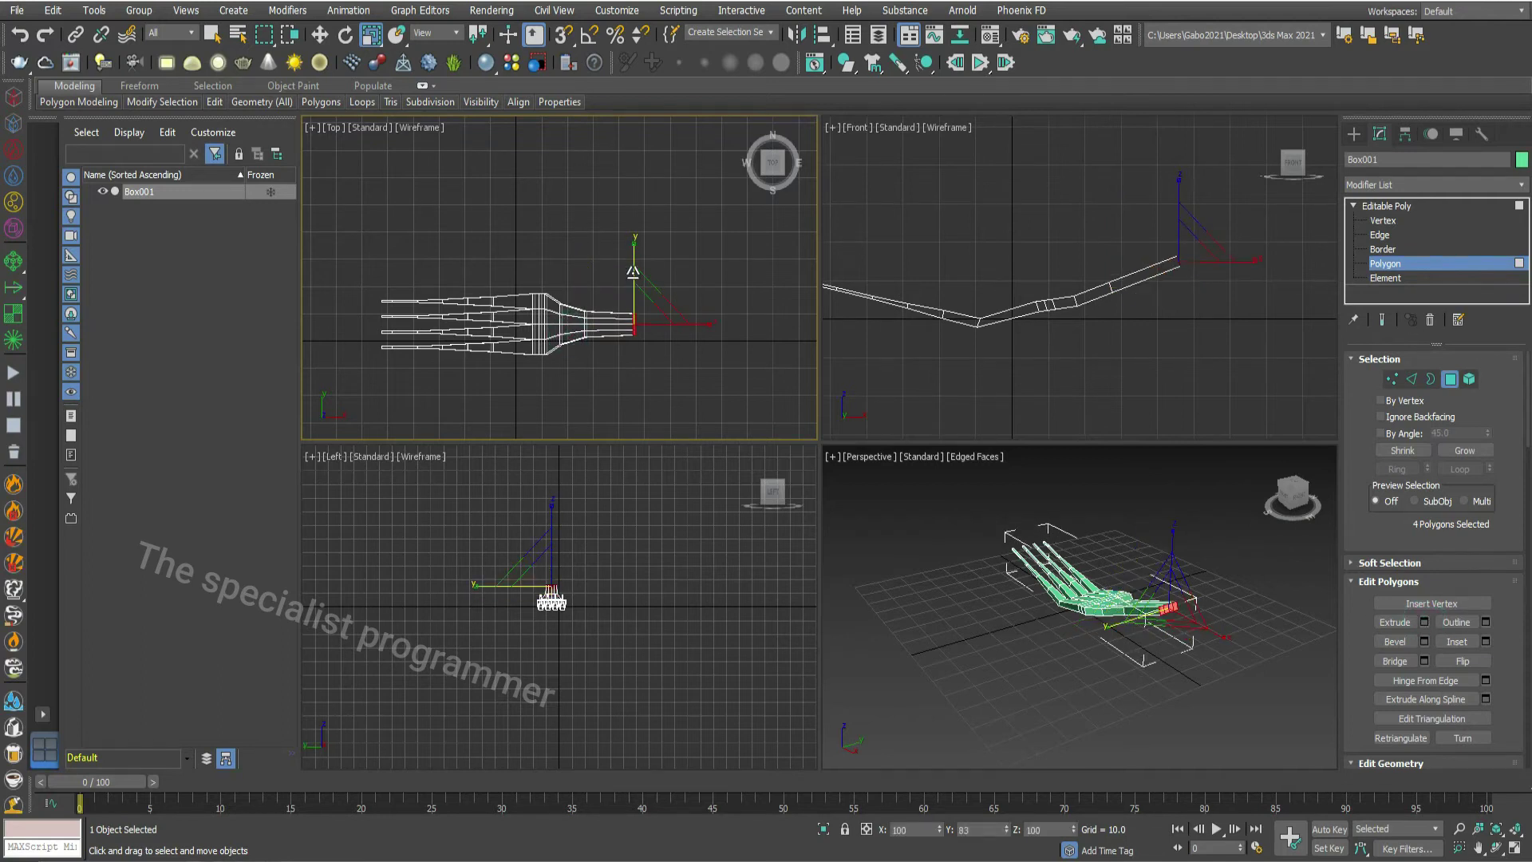
pyautogui.click(648, 305)
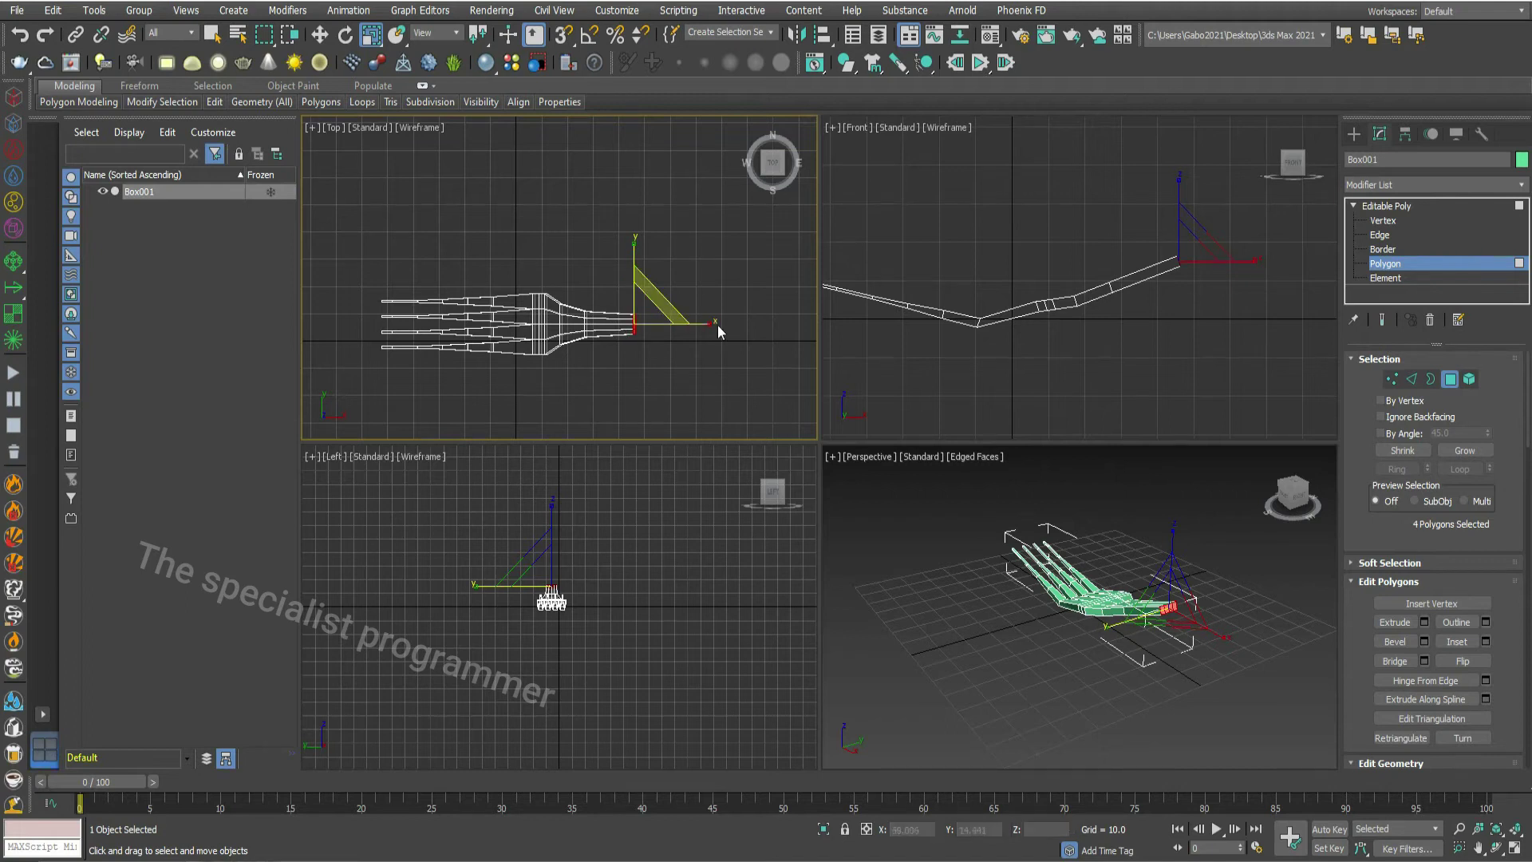
pyautogui.click(1426, 623)
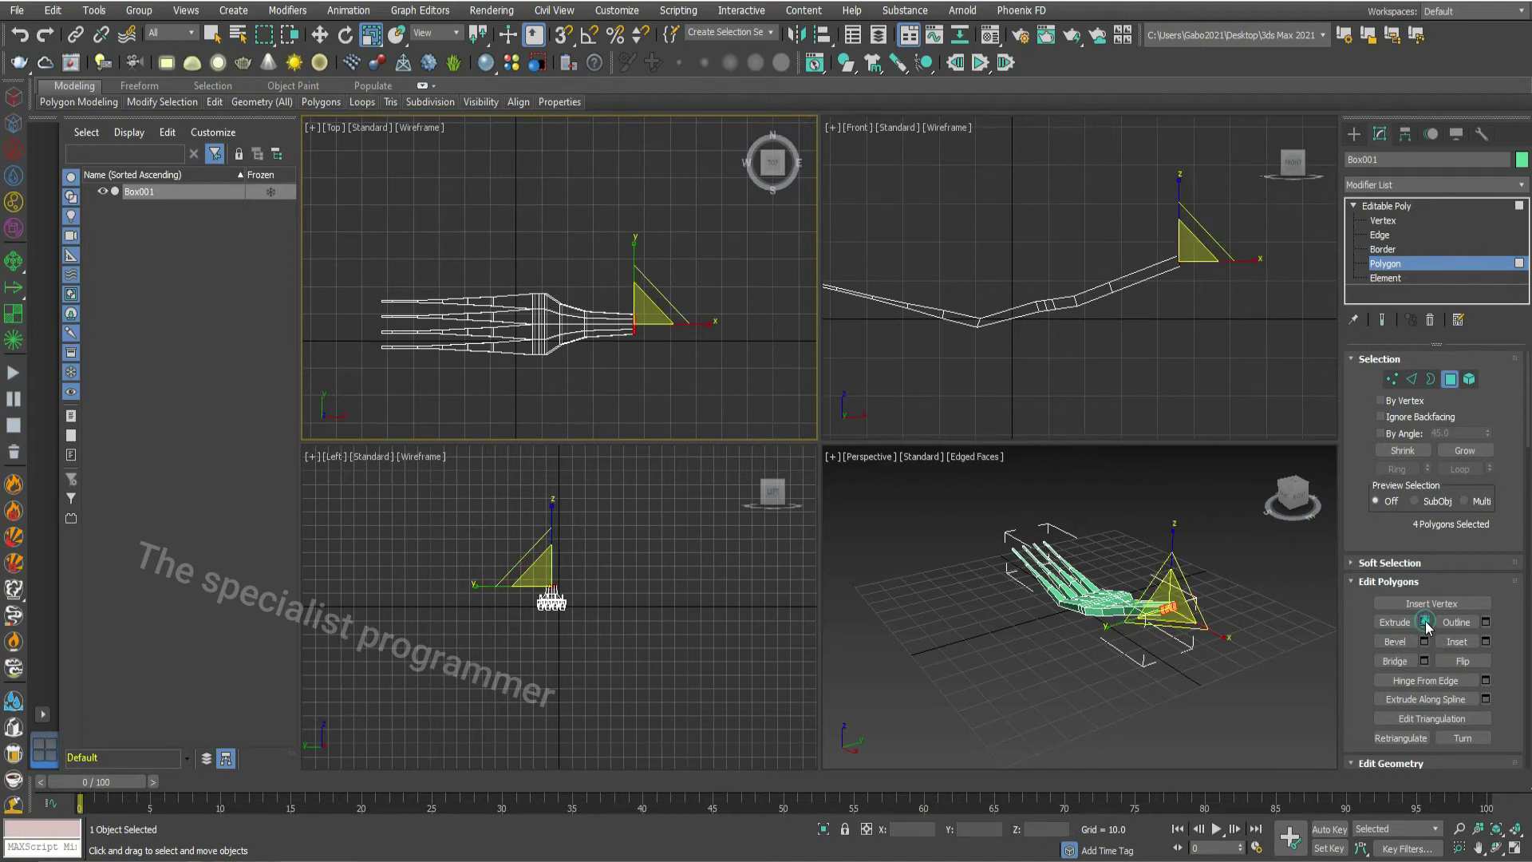
pyautogui.click(568, 335)
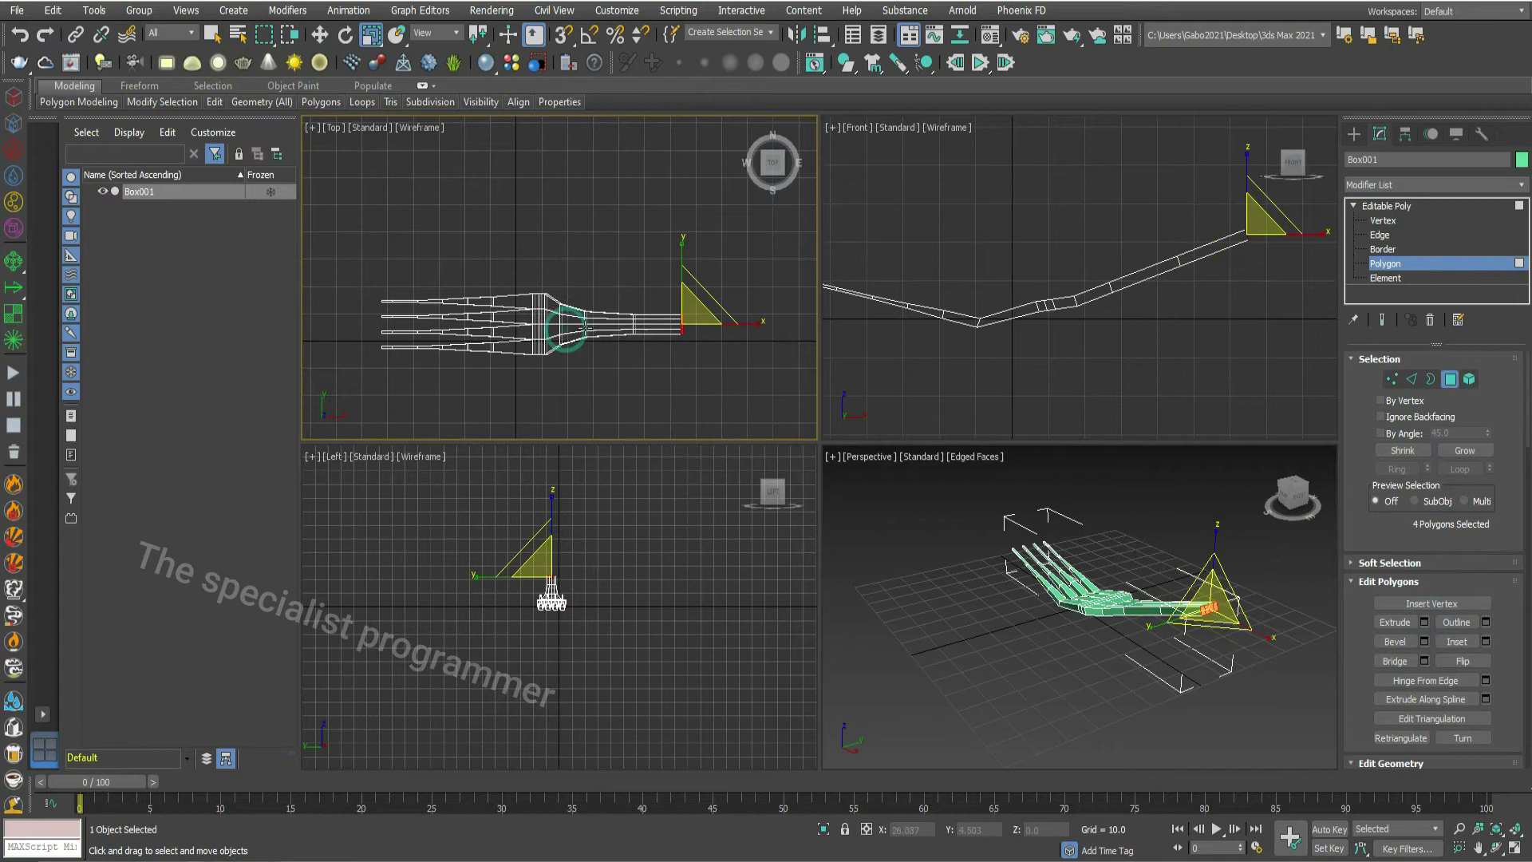
# Step: Move the handle end polygons far to the right in the maximized Top view
pyautogui.rightClick(686, 335)
pyautogui.click(718, 339)
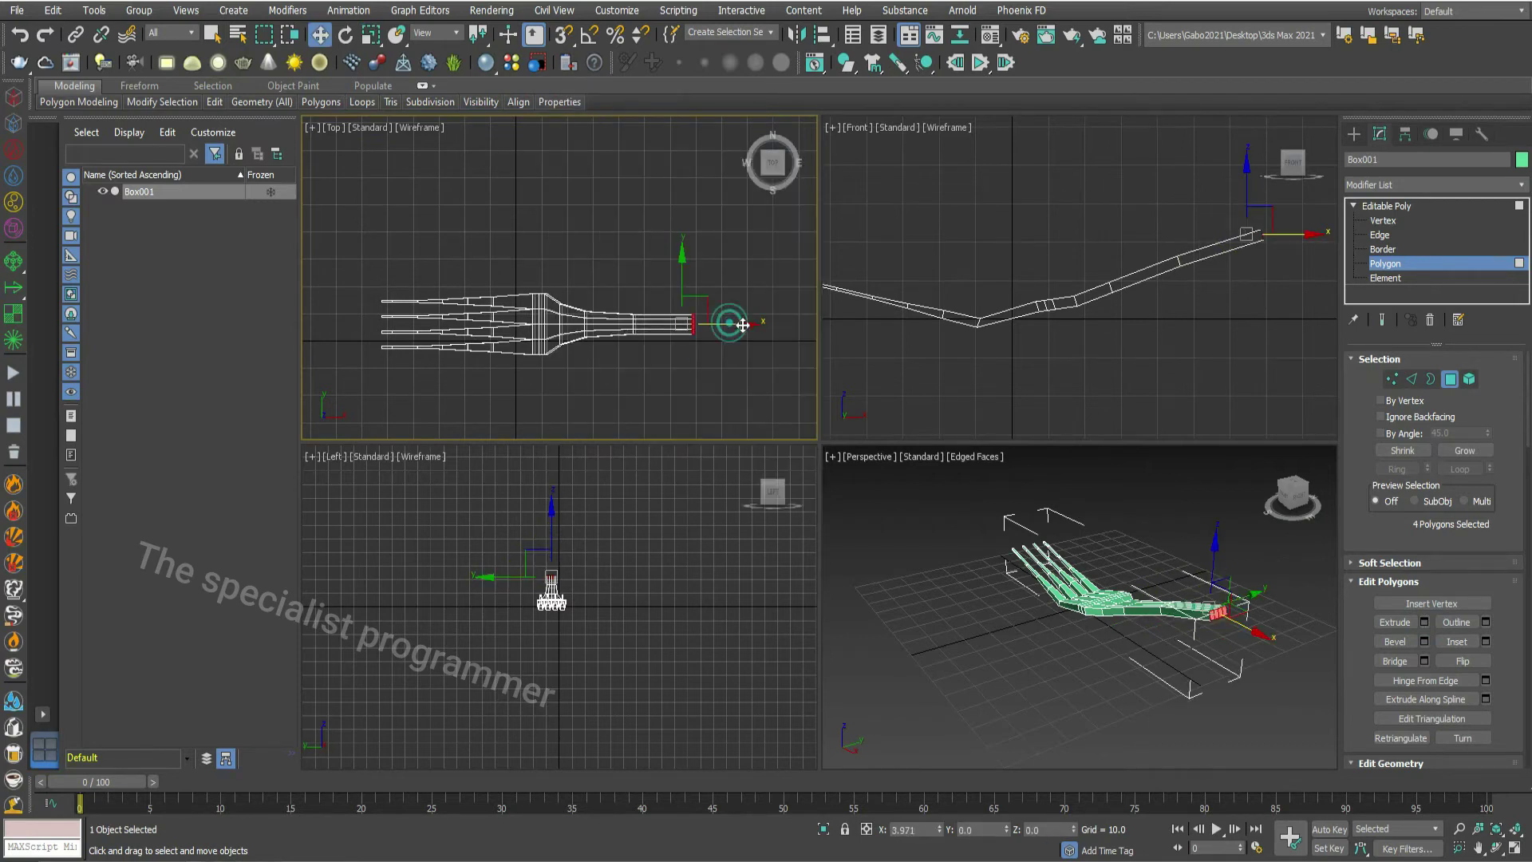
pyautogui.moveTo(718, 339); pyautogui.dragTo(814, 335)
pyautogui.moveTo(790, 383); pyautogui.dragTo(746, 383, button='middle')
pyautogui.click(1513, 851)
pyautogui.moveTo(1005, 527); pyautogui.dragTo(957, 519, button='middle')
pyautogui.press('w')
pyautogui.moveTo(1220, 507); pyautogui.dragTo(1324, 504)
# Step: Move the prong tip vertices right to shorten the four prongs
pyautogui.rightClick(1276, 496)
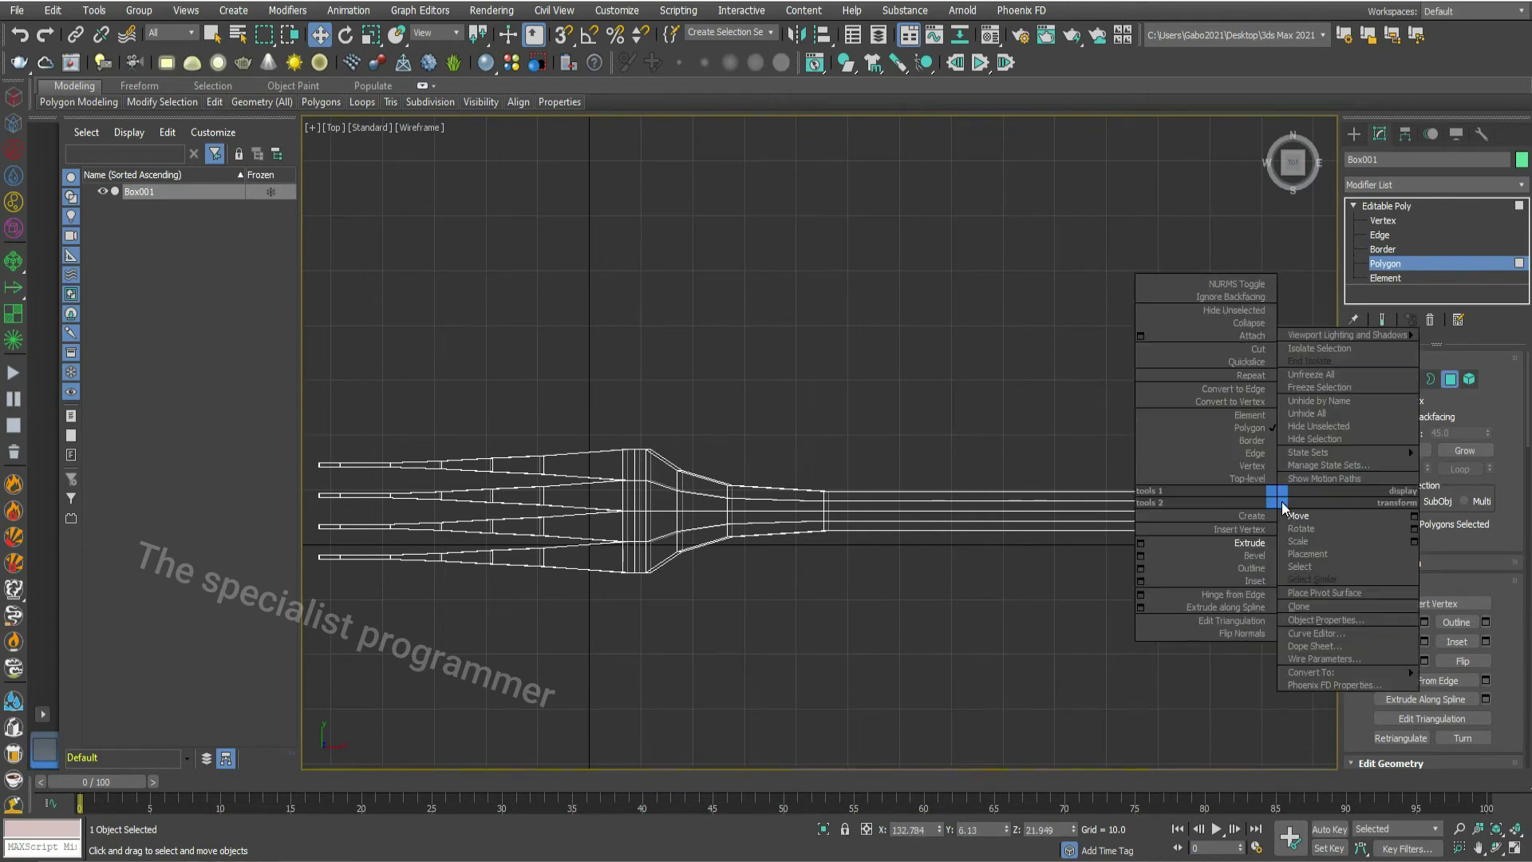
pyautogui.click(1284, 540)
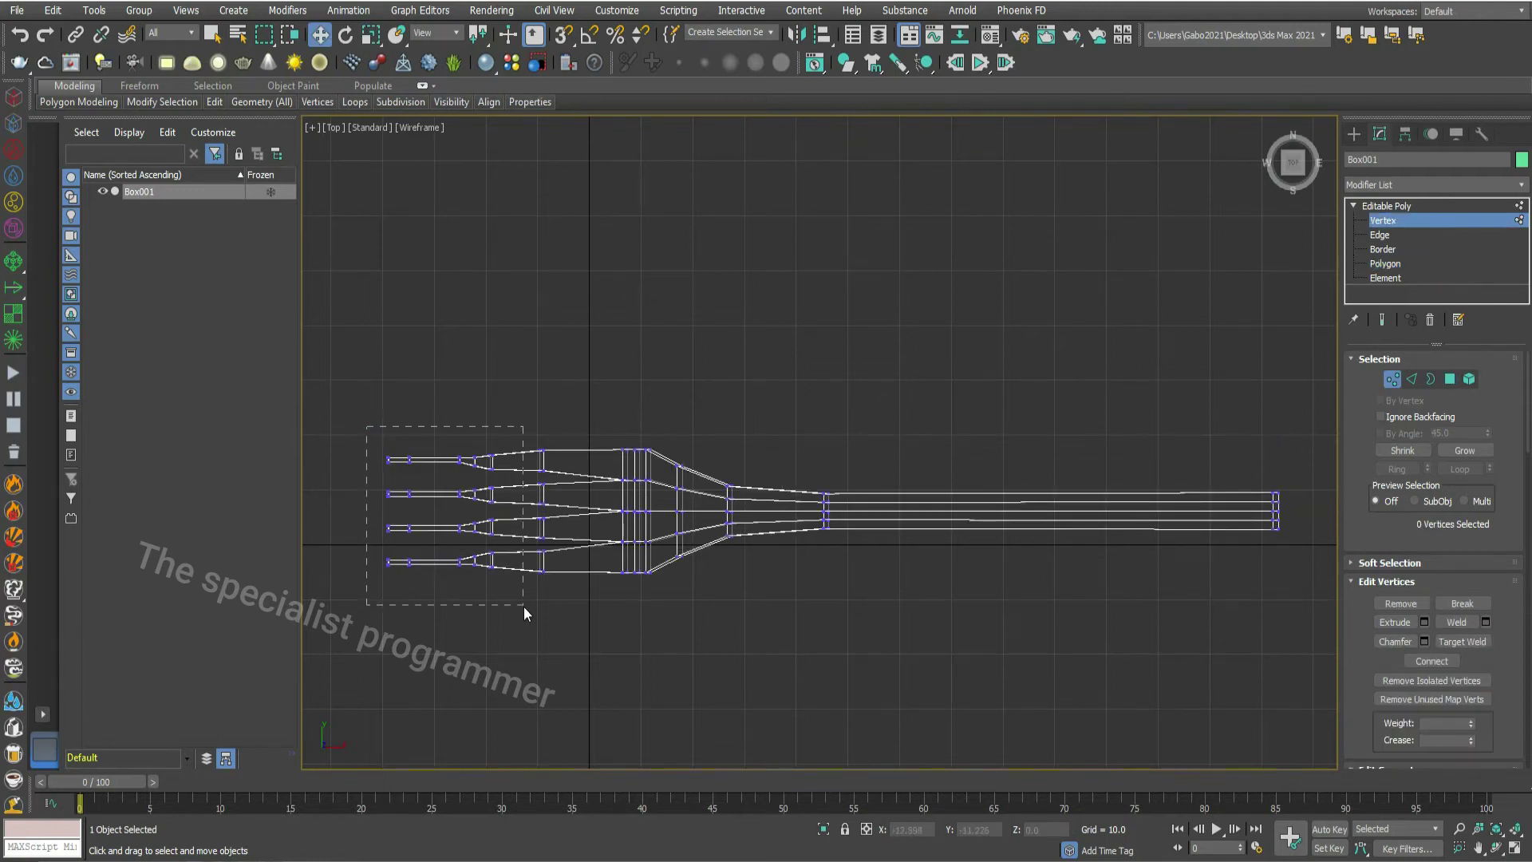
pyautogui.moveTo(523, 607); pyautogui.dragTo(524, 605)
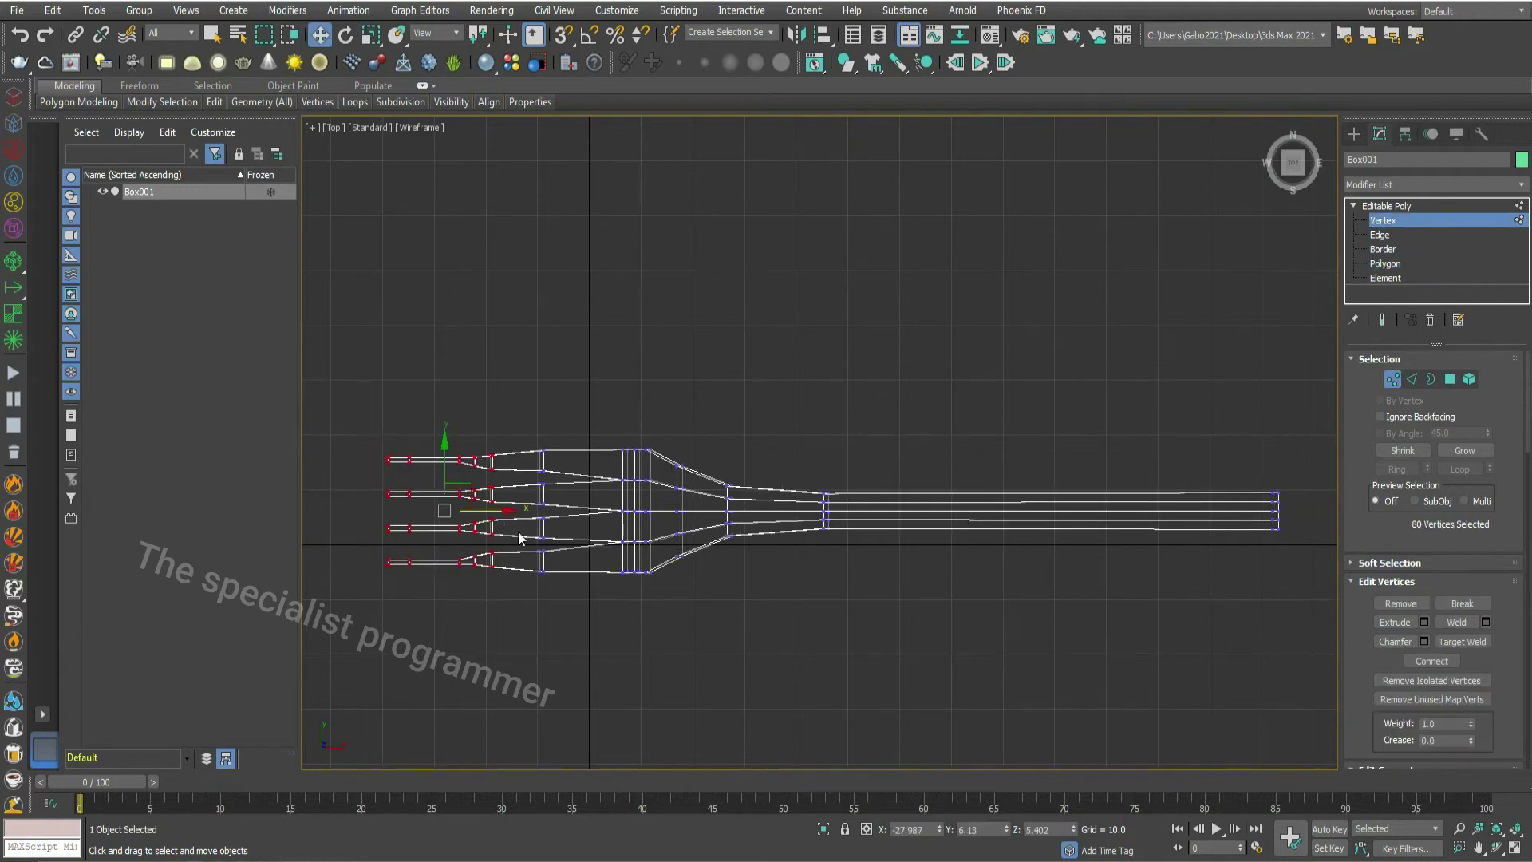
pyautogui.moveTo(509, 511); pyautogui.dragTo(520, 510)
pyautogui.click(543, 418)
# Step: Box-select the fork head vertices and scale them on Y to adjust the prong spacing
pyautogui.moveTo(352, 391); pyautogui.dragTo(709, 587)
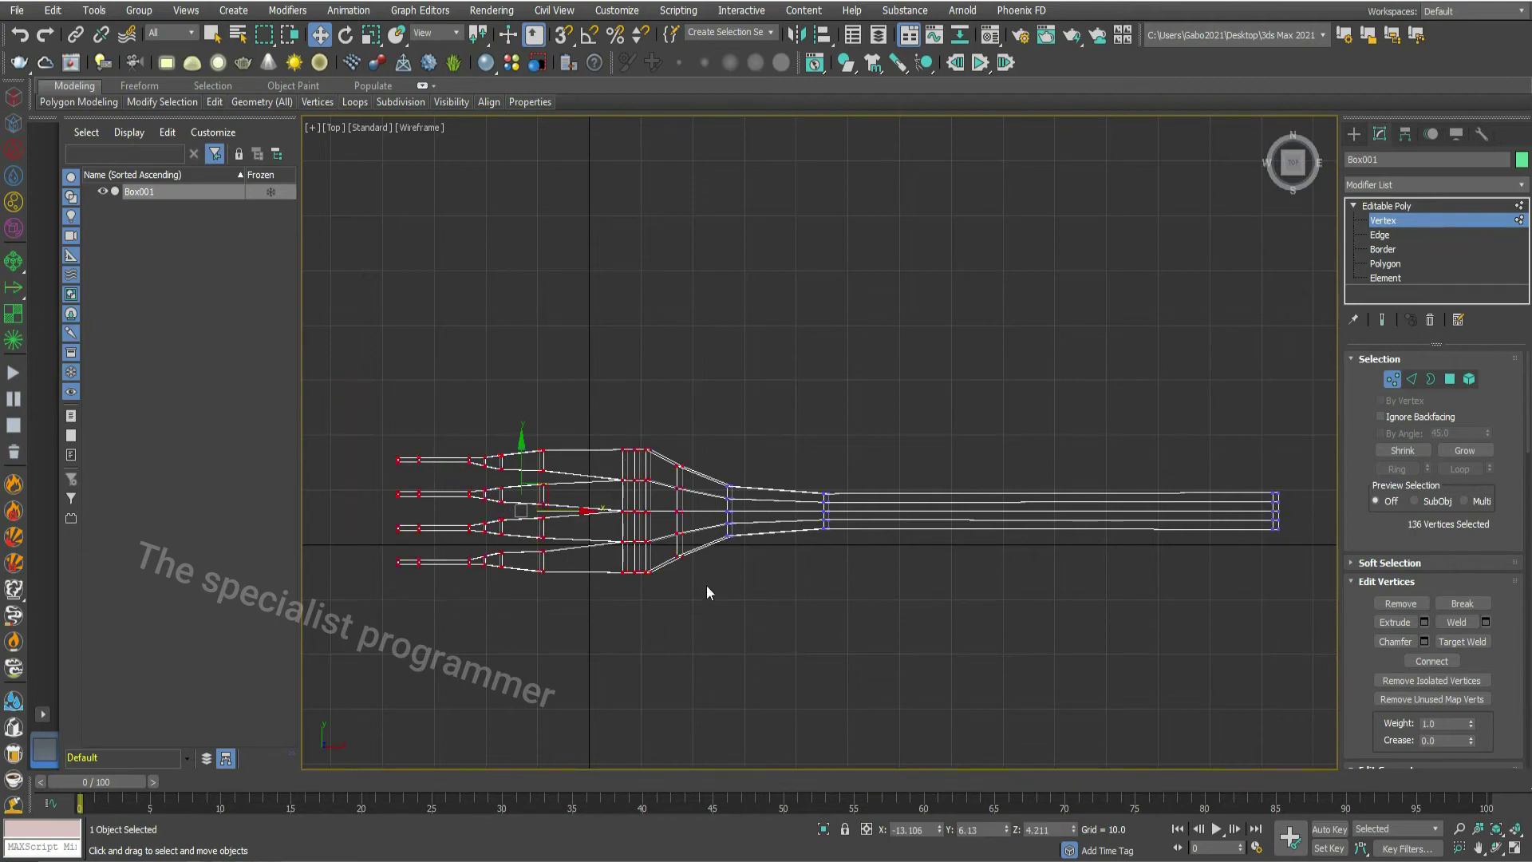
pyautogui.rightClick(650, 506)
pyautogui.click(690, 548)
pyautogui.moveTo(521, 437); pyautogui.dragTo(521, 453)
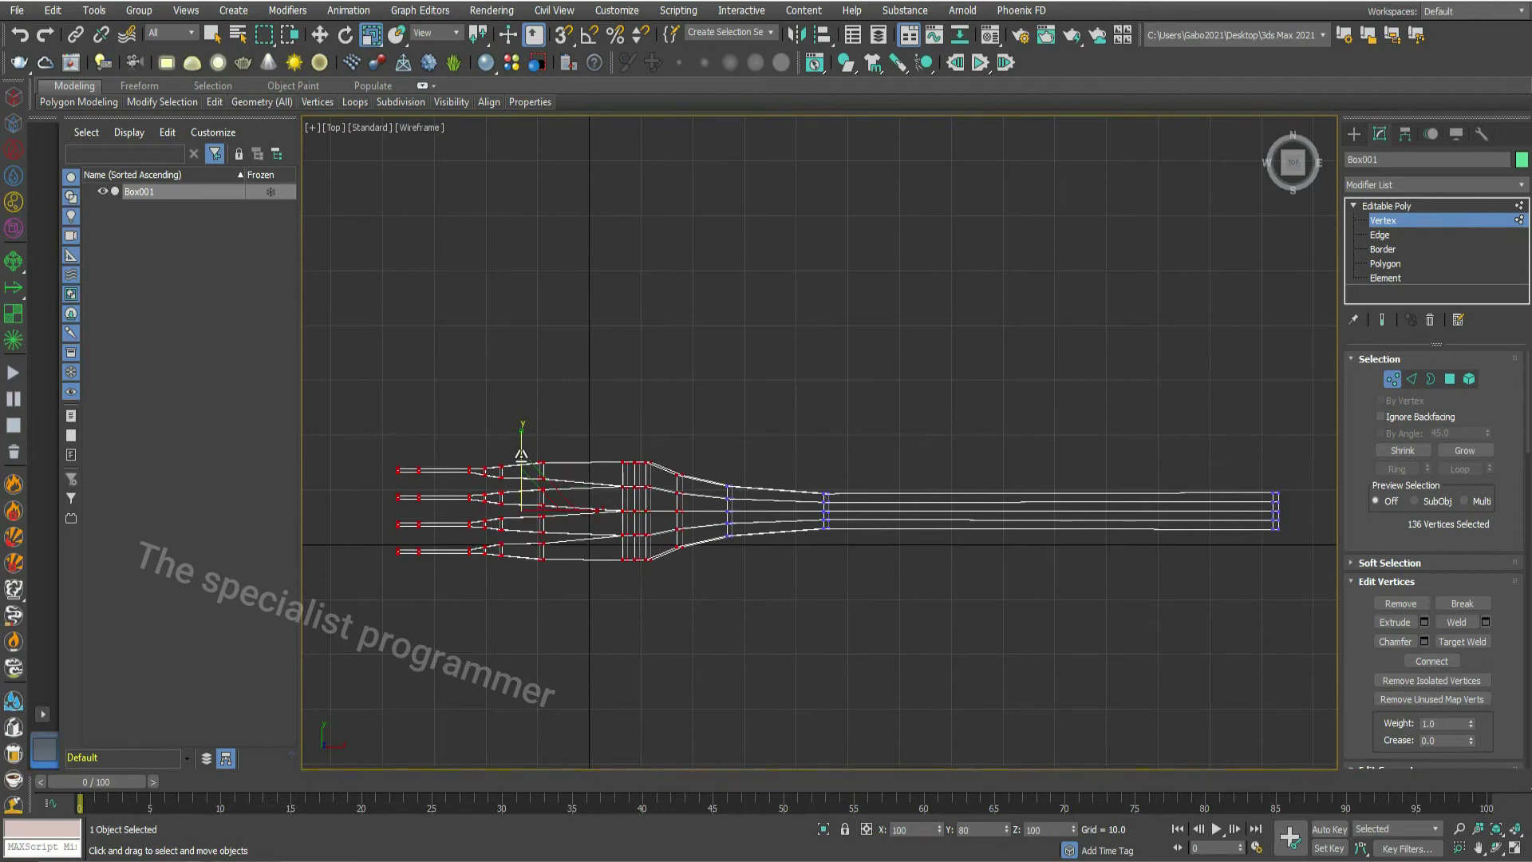
pyautogui.moveTo(521, 443); pyautogui.dragTo(520, 438)
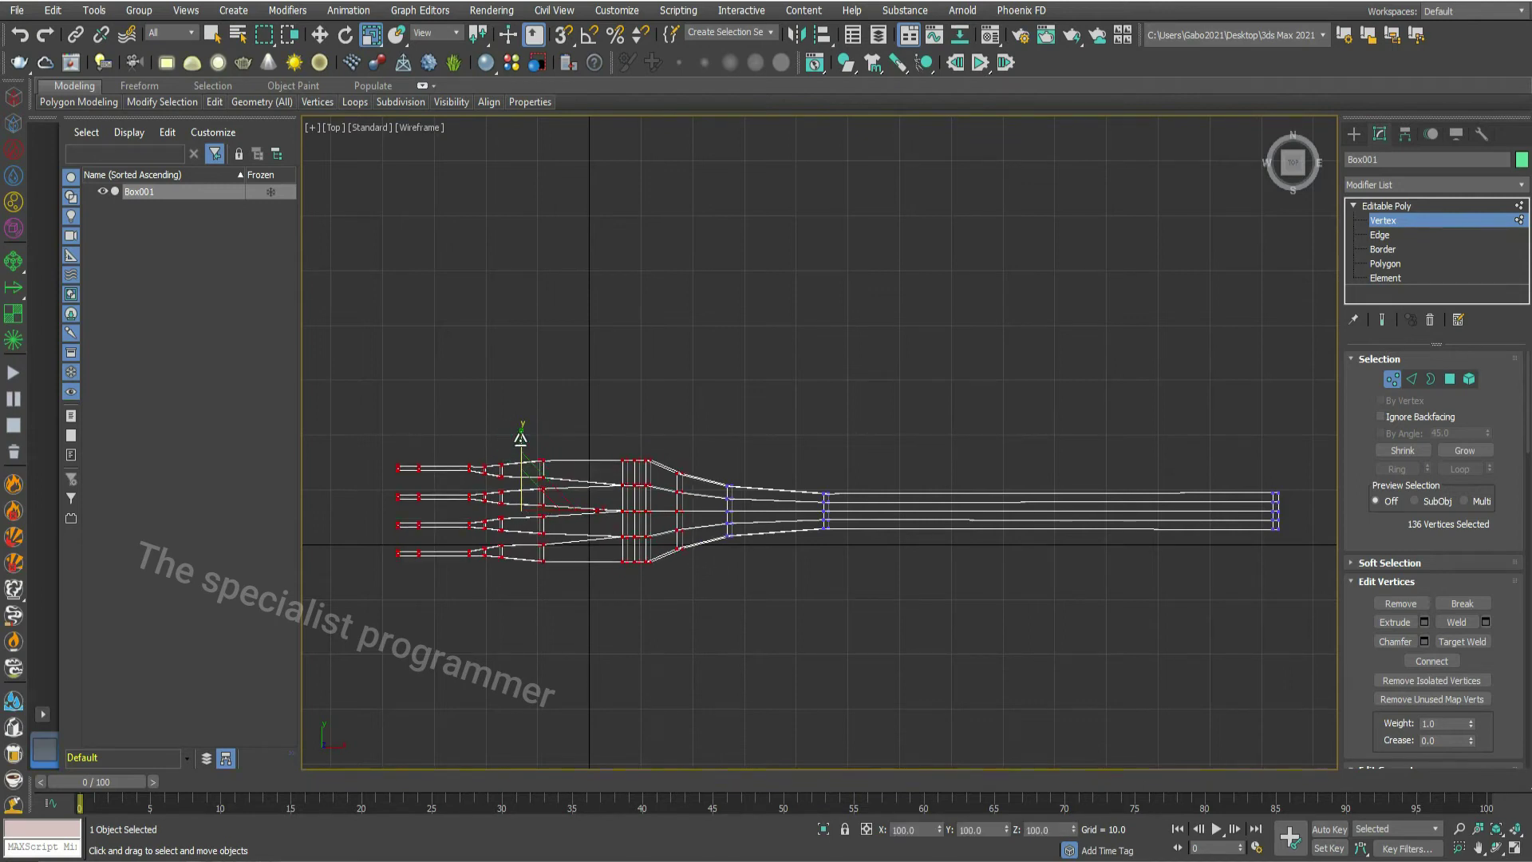
pyautogui.click(697, 557)
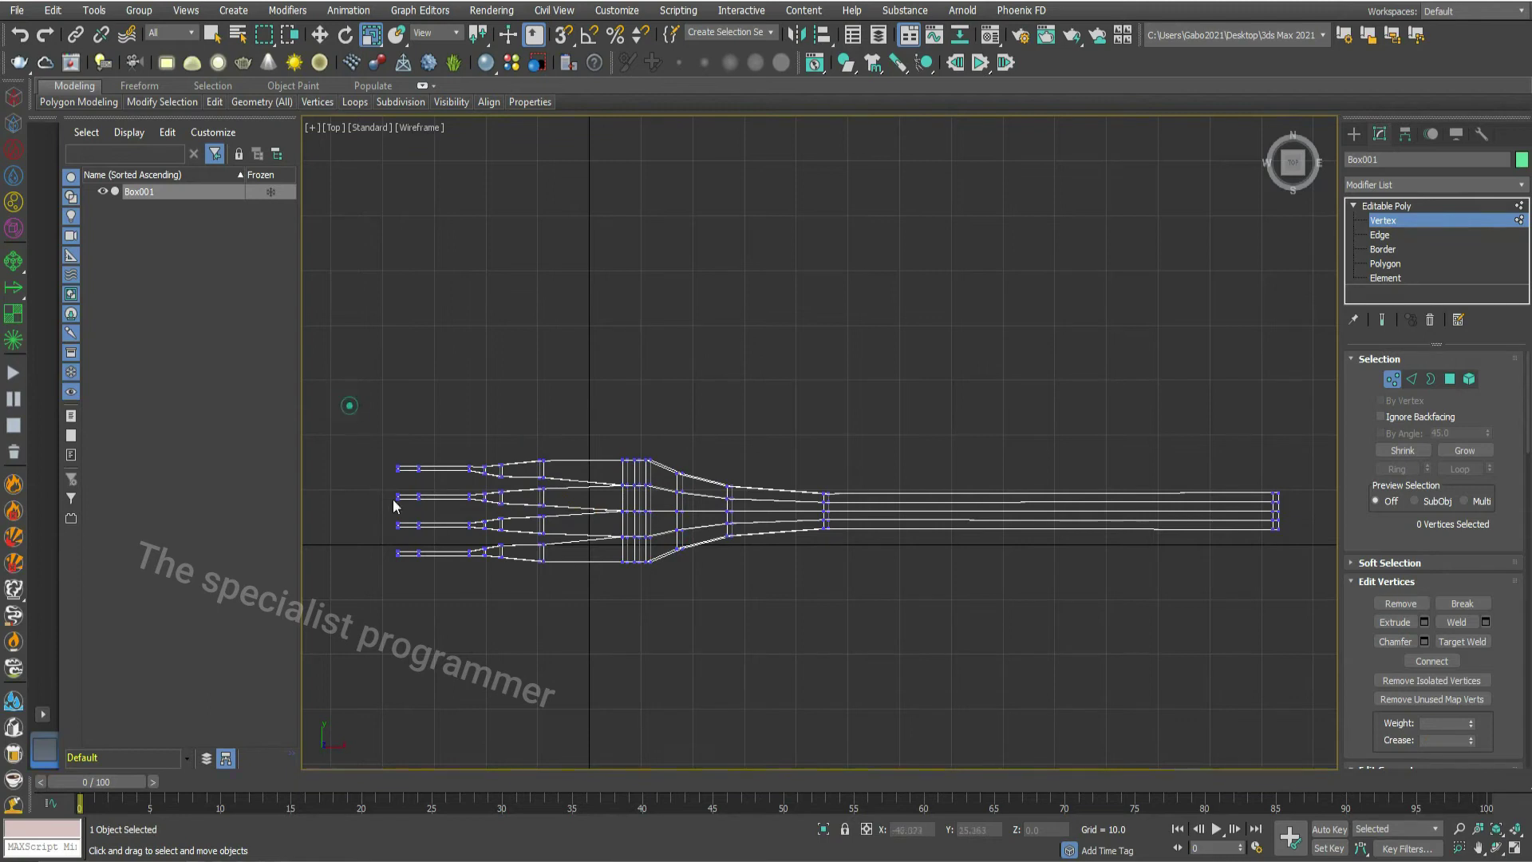
# Step: Shift the prong and head vertices right, then pick out the handle-end vertices
pyautogui.moveTo(387, 423); pyautogui.dragTo(399, 529)
pyautogui.moveTo(582, 603); pyautogui.dragTo(583, 604)
pyautogui.rightClick(502, 513)
pyautogui.click(530, 521)
pyautogui.moveTo(539, 511); pyautogui.dragTo(562, 510)
pyautogui.click(747, 594)
pyautogui.moveTo(1262, 467)
pyautogui.mouseDown()
pyautogui.moveTo(1294, 552)
pyautogui.moveTo(1296, 523)
pyautogui.moveTo(1319, 509)
pyautogui.mouseUp()
pyautogui.click(1281, 519)
# Step: Pull the handle tip vertex outward to a point
pyautogui.click(1314, 523)
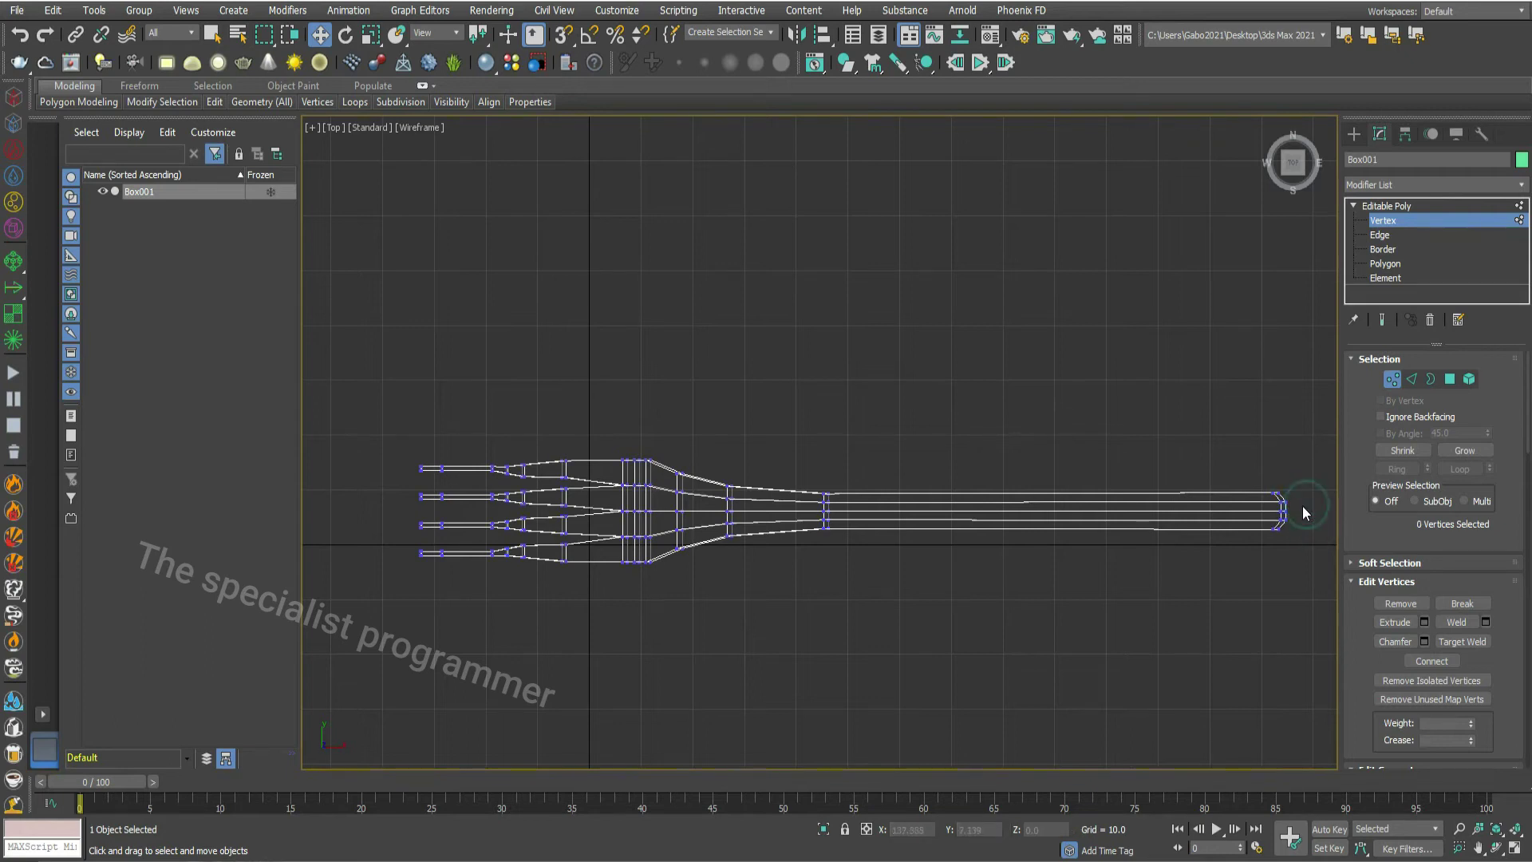
pyautogui.click(1284, 511)
pyautogui.moveTo(1309, 509); pyautogui.dragTo(1317, 509)
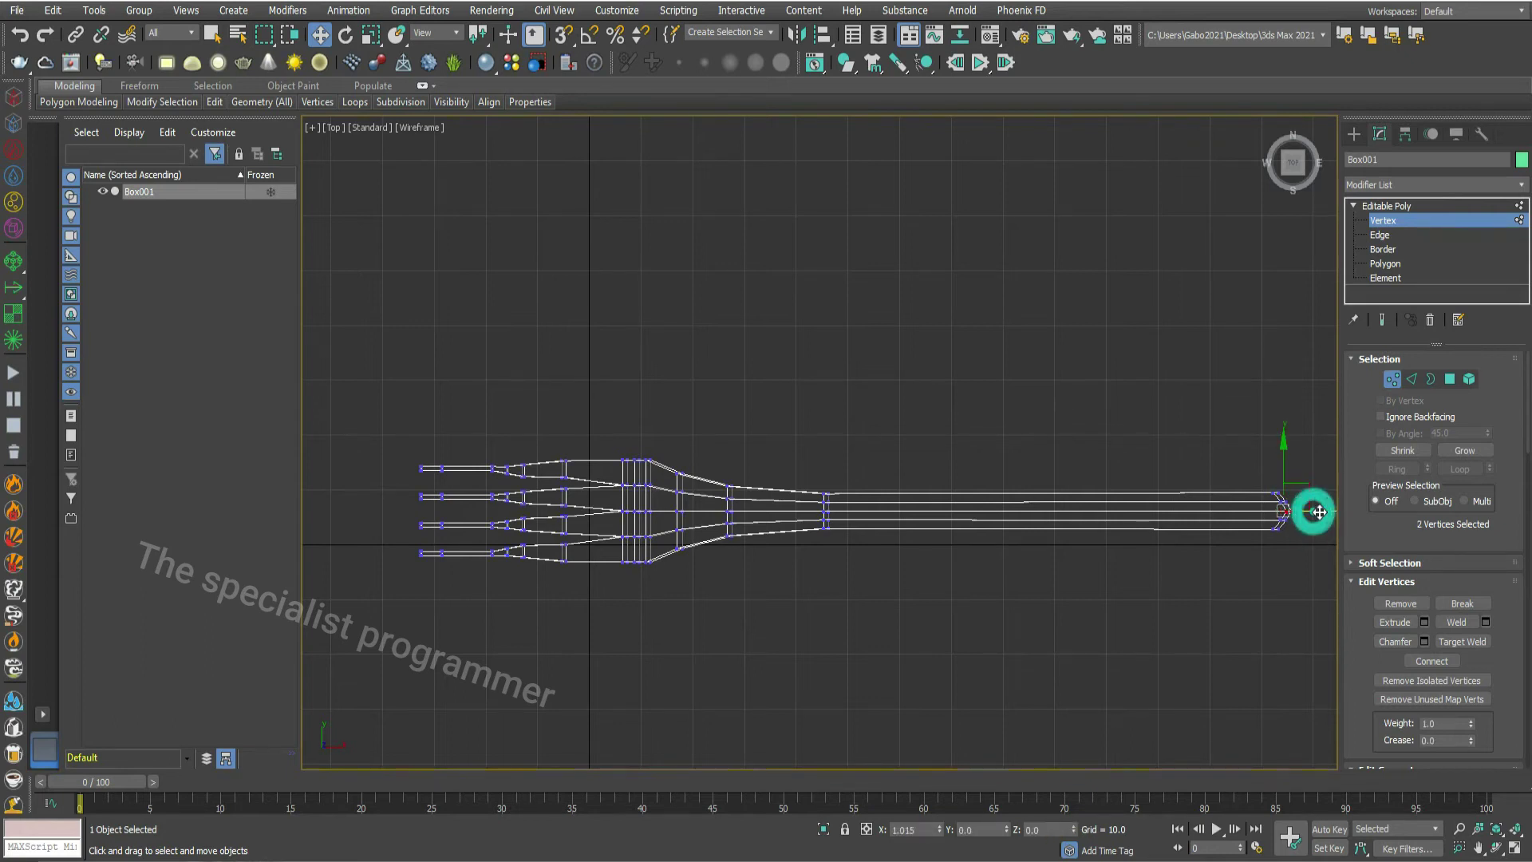
pyautogui.click(1288, 559)
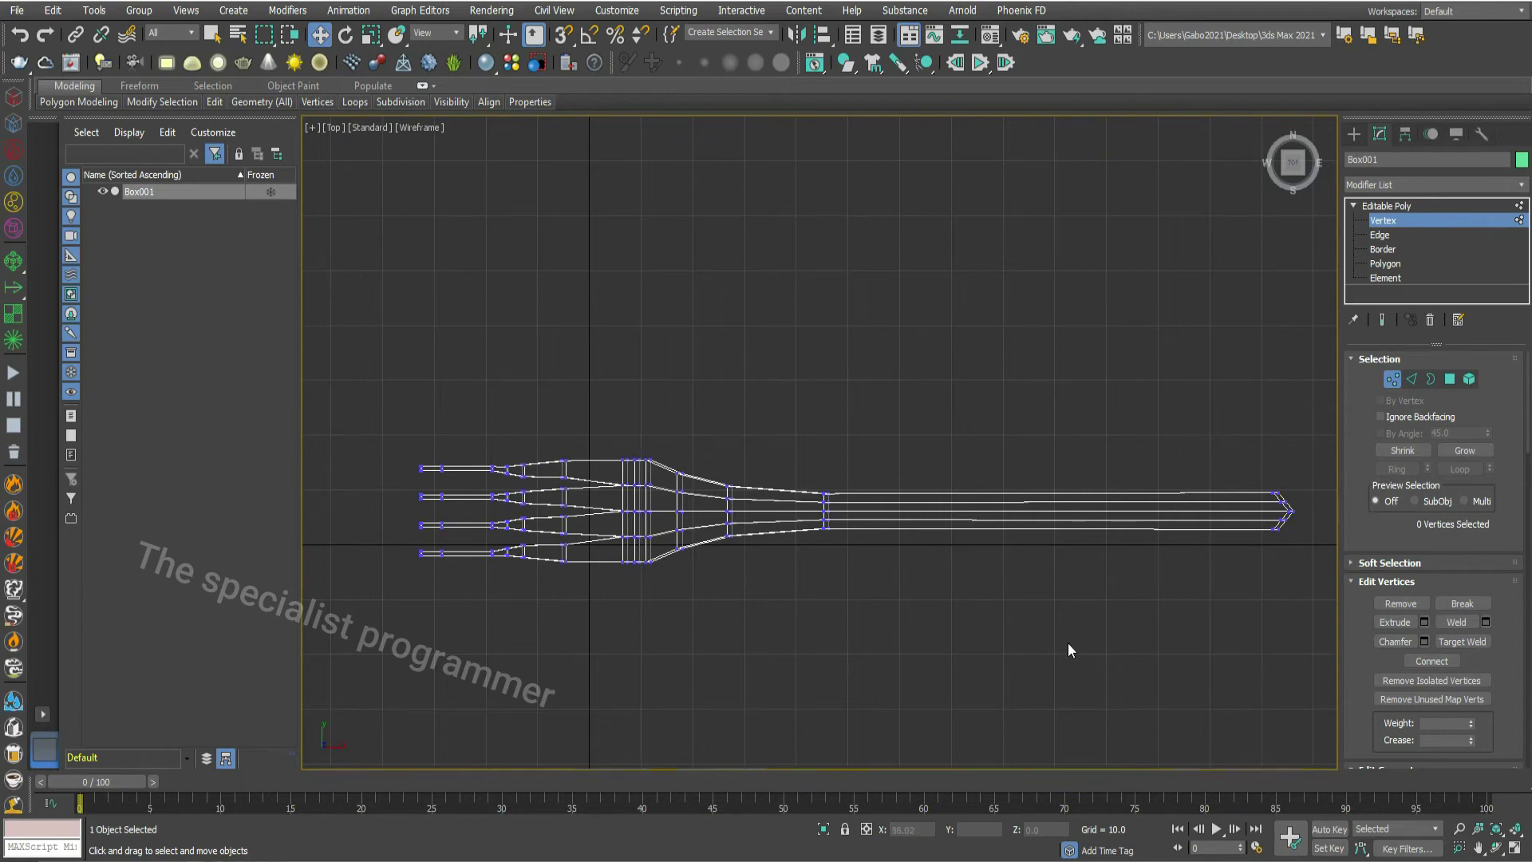
# Step: In the Front view, move vertex groups along the fork to curve its side profile
pyautogui.scroll(-2, 1192, 372)
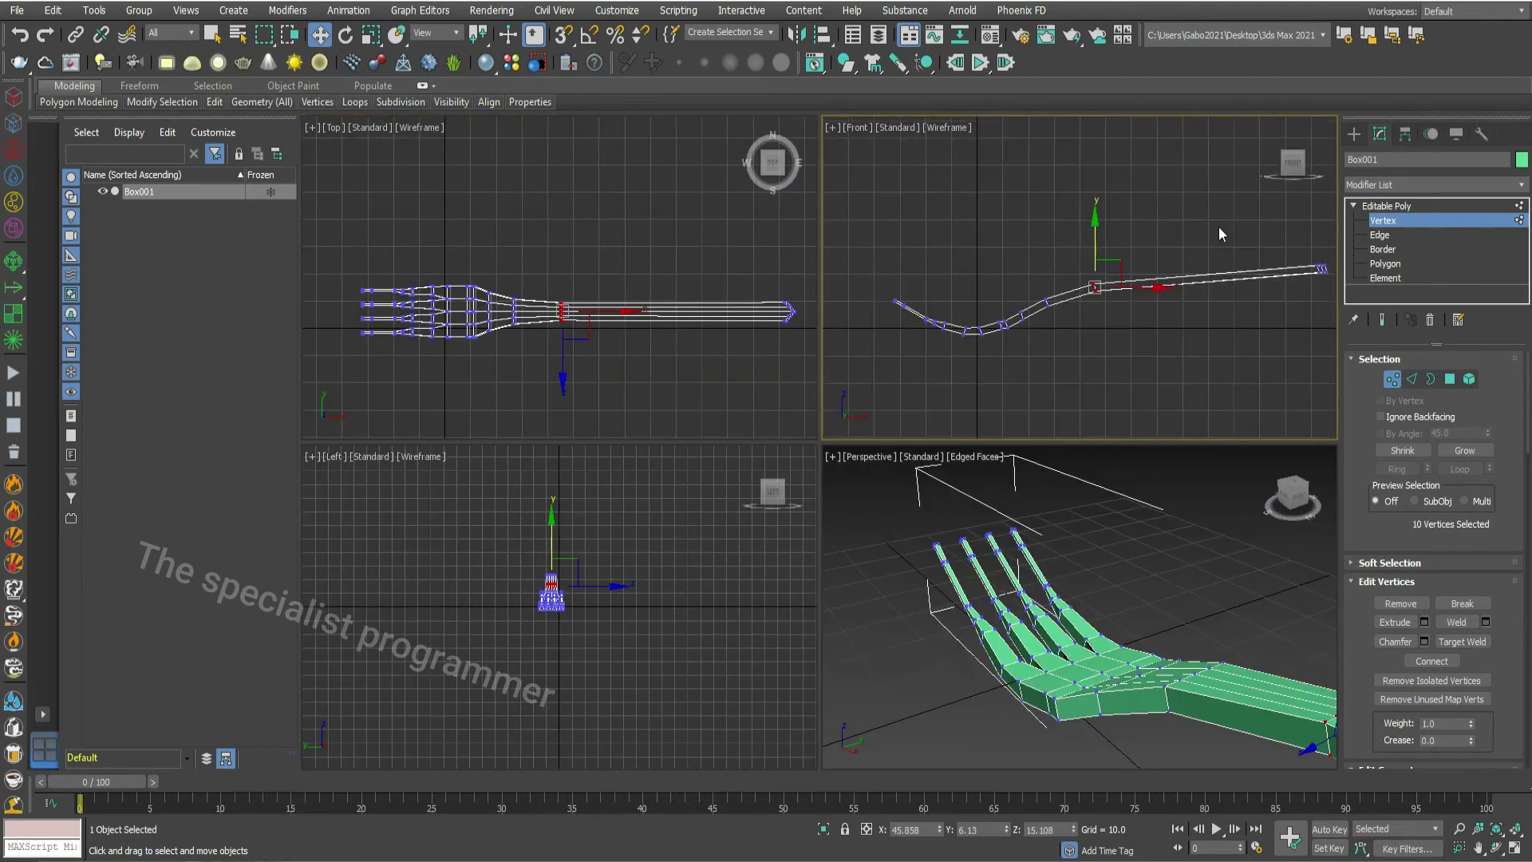
pyautogui.moveTo(1329, 298); pyautogui.dragTo(1329, 299)
pyautogui.moveTo(1312, 237); pyautogui.dragTo(1324, 285)
pyautogui.moveTo(1077, 271); pyautogui.dragTo(1096, 308)
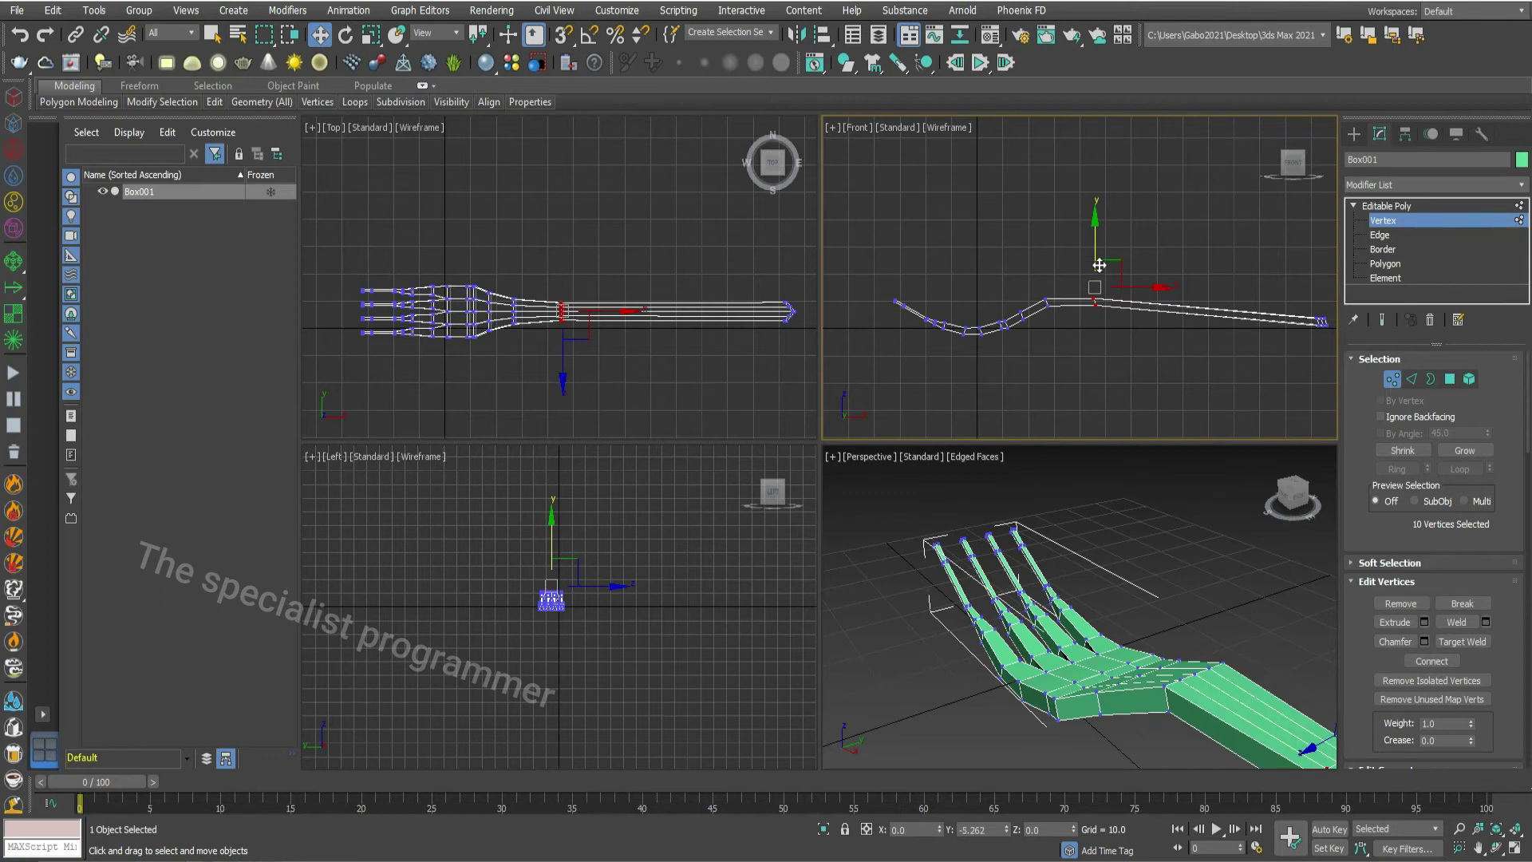
pyautogui.moveTo(1033, 273); pyautogui.dragTo(1061, 315)
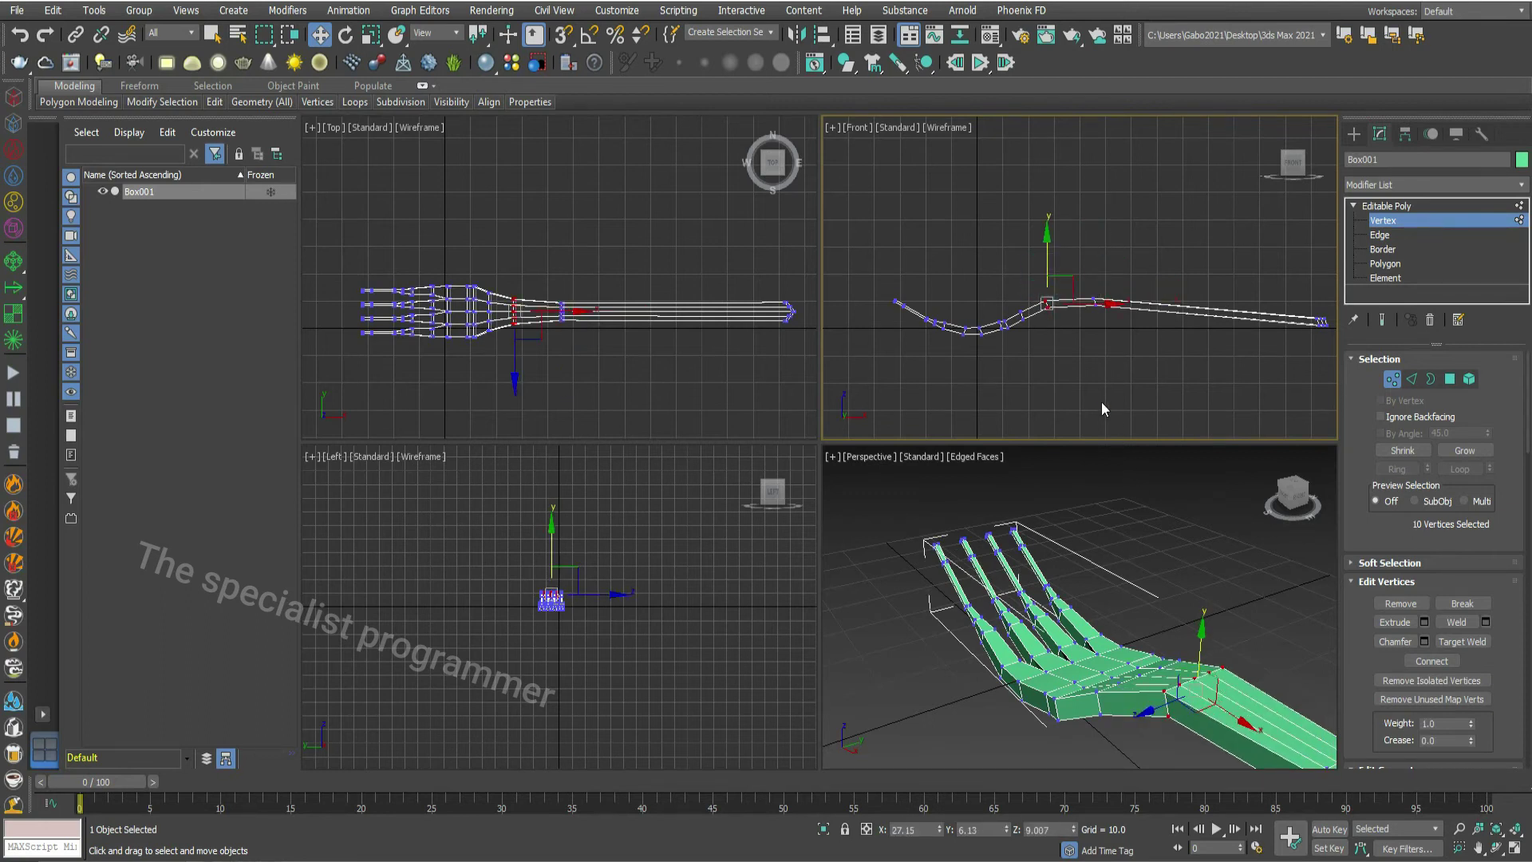
# Step: Scale all the fork's vertices to 95% in Y, then deselect
pyautogui.moveTo(871, 229); pyautogui.dragTo(1333, 394)
pyautogui.rightClick(1053, 302)
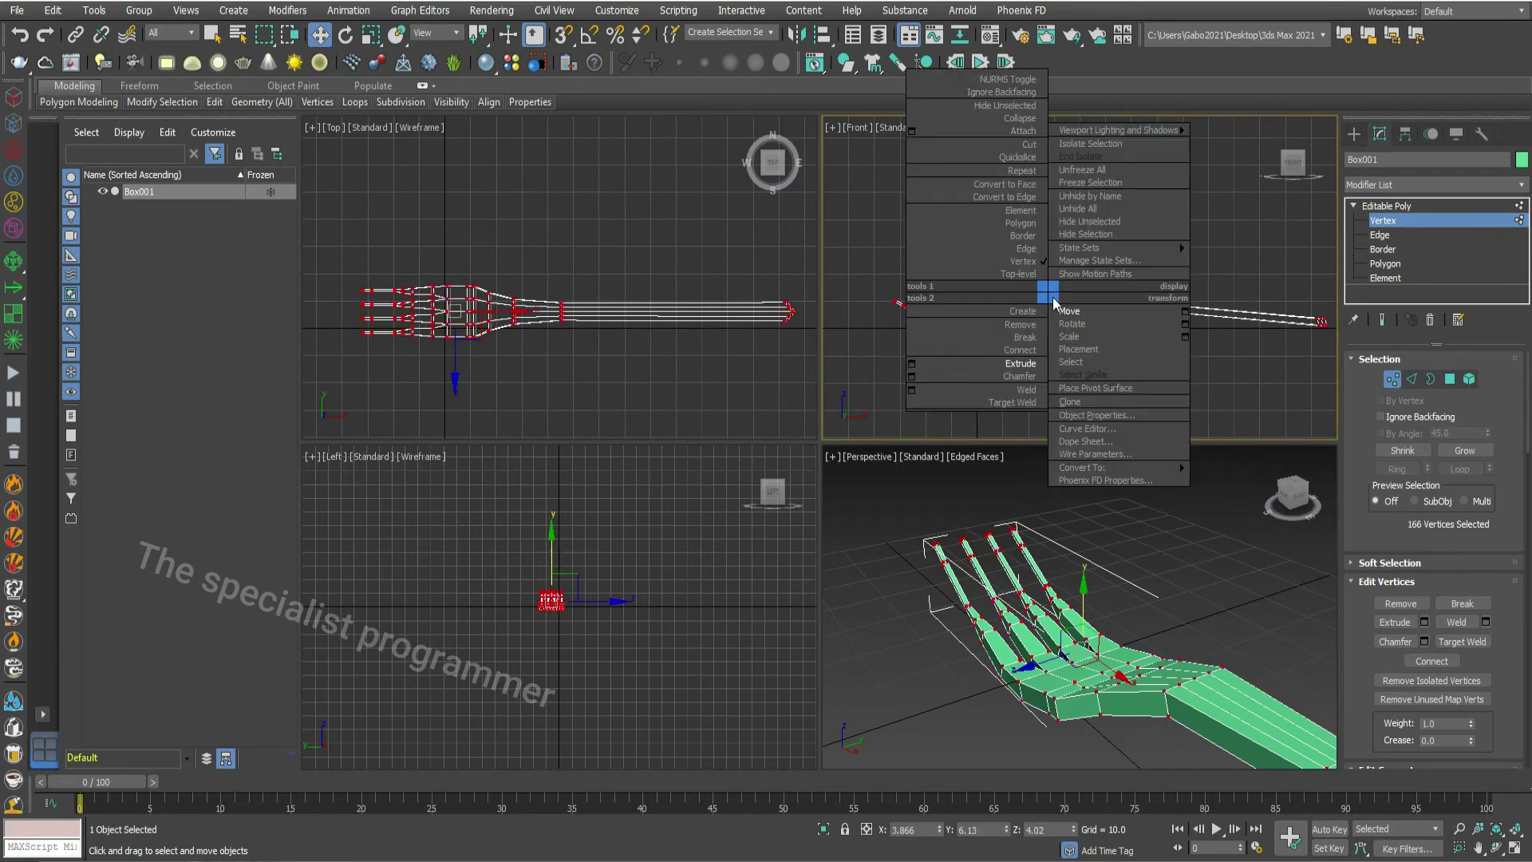
pyautogui.click(1069, 336)
pyautogui.moveTo(981, 248); pyautogui.dragTo(988, 258)
pyautogui.click(1083, 343)
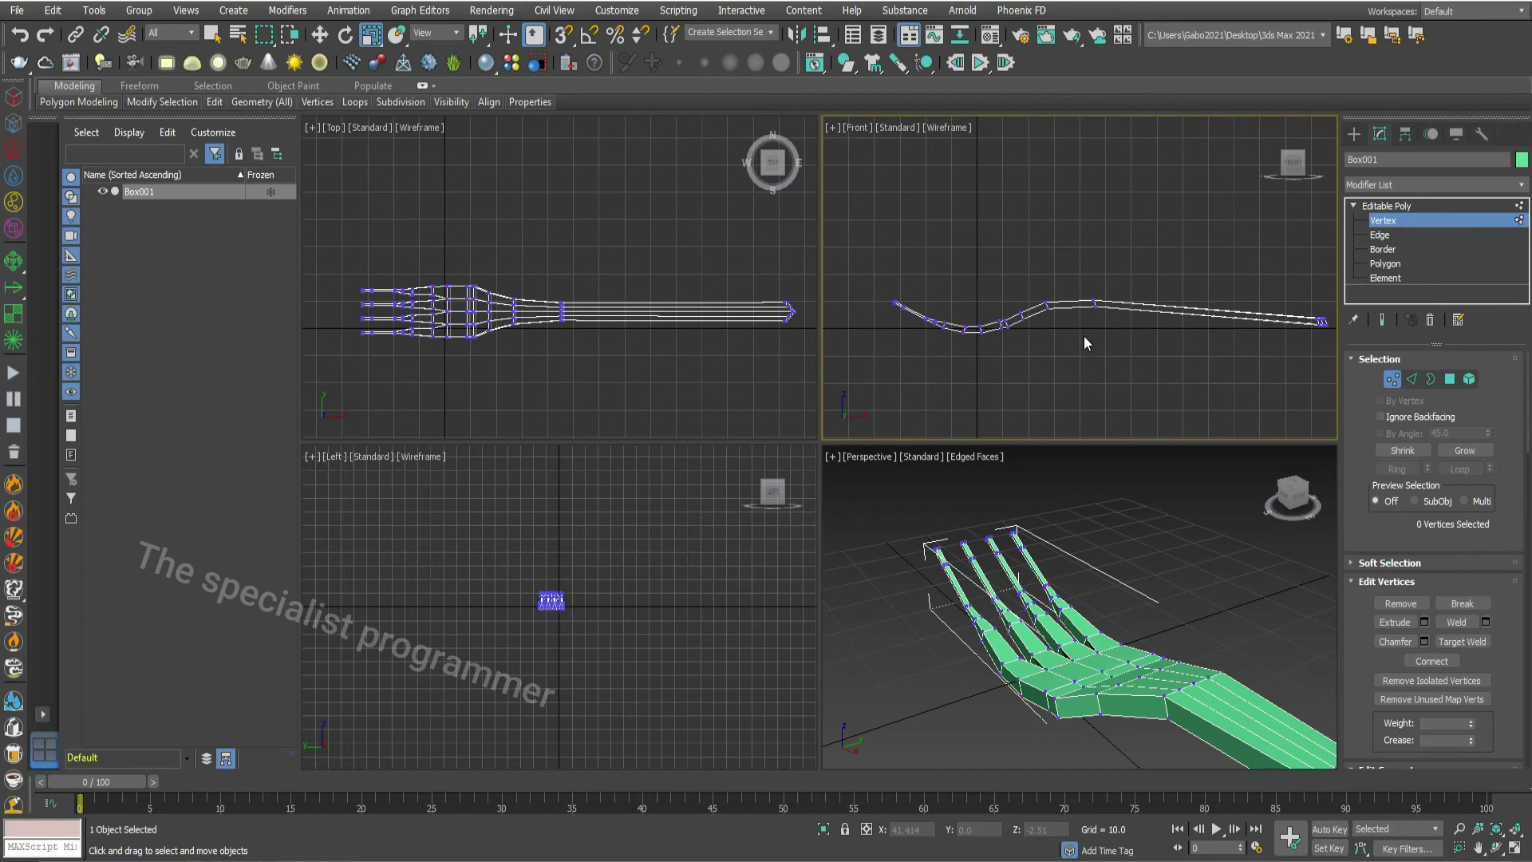
pyautogui.scroll(-3, 1191, 584)
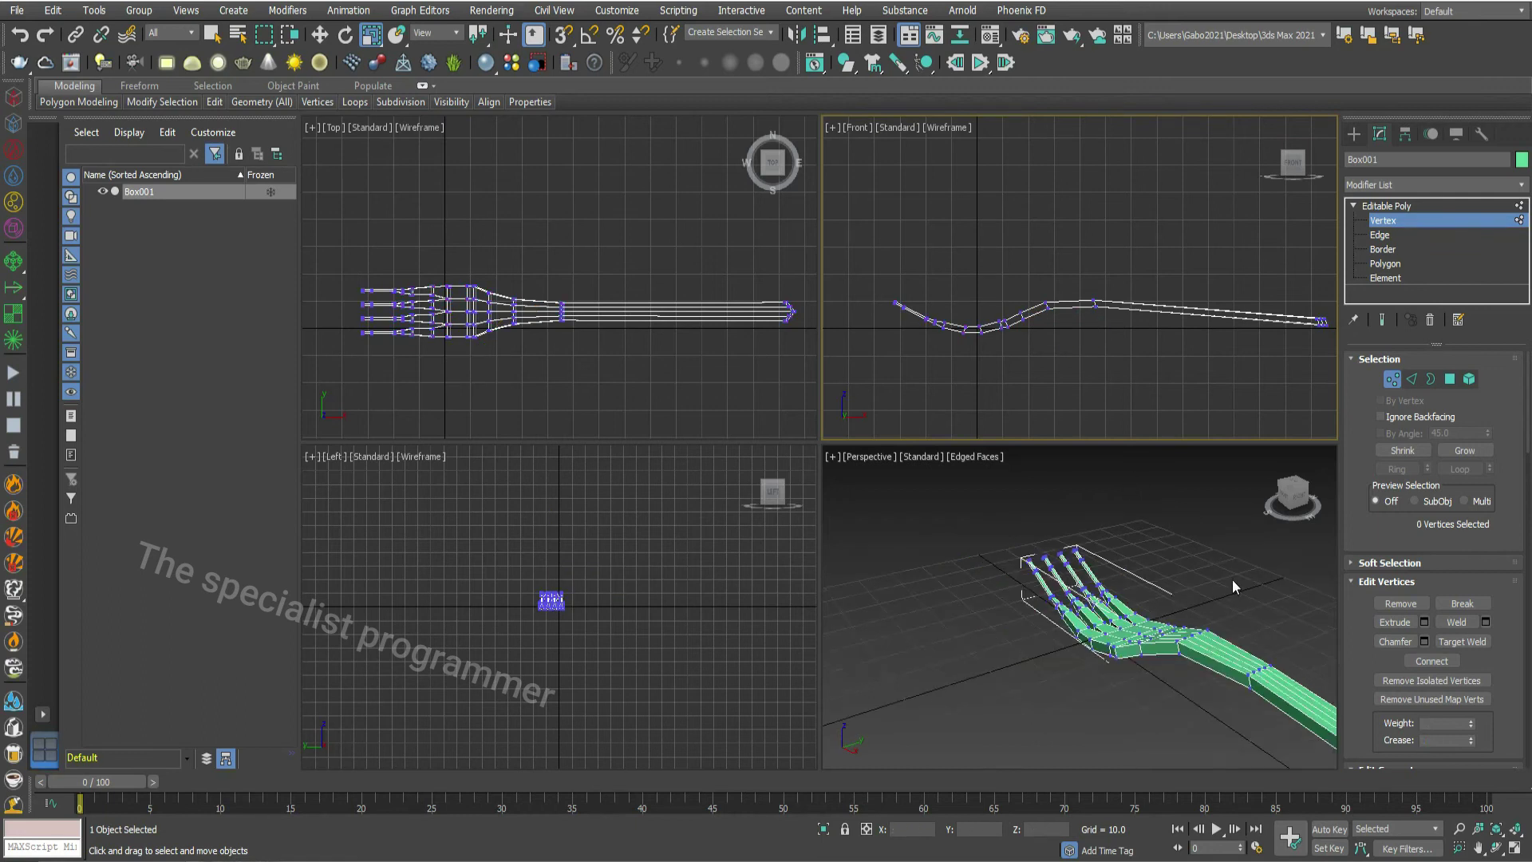
pyautogui.scroll(-1, 1232, 586)
pyautogui.click(1477, 847)
pyautogui.moveTo(1249, 662)
pyautogui.mouseDown()
pyautogui.moveTo(1066, 595)
pyautogui.moveTo(1100, 629)
pyautogui.mouseUp()
pyautogui.rightClick(1084, 618)
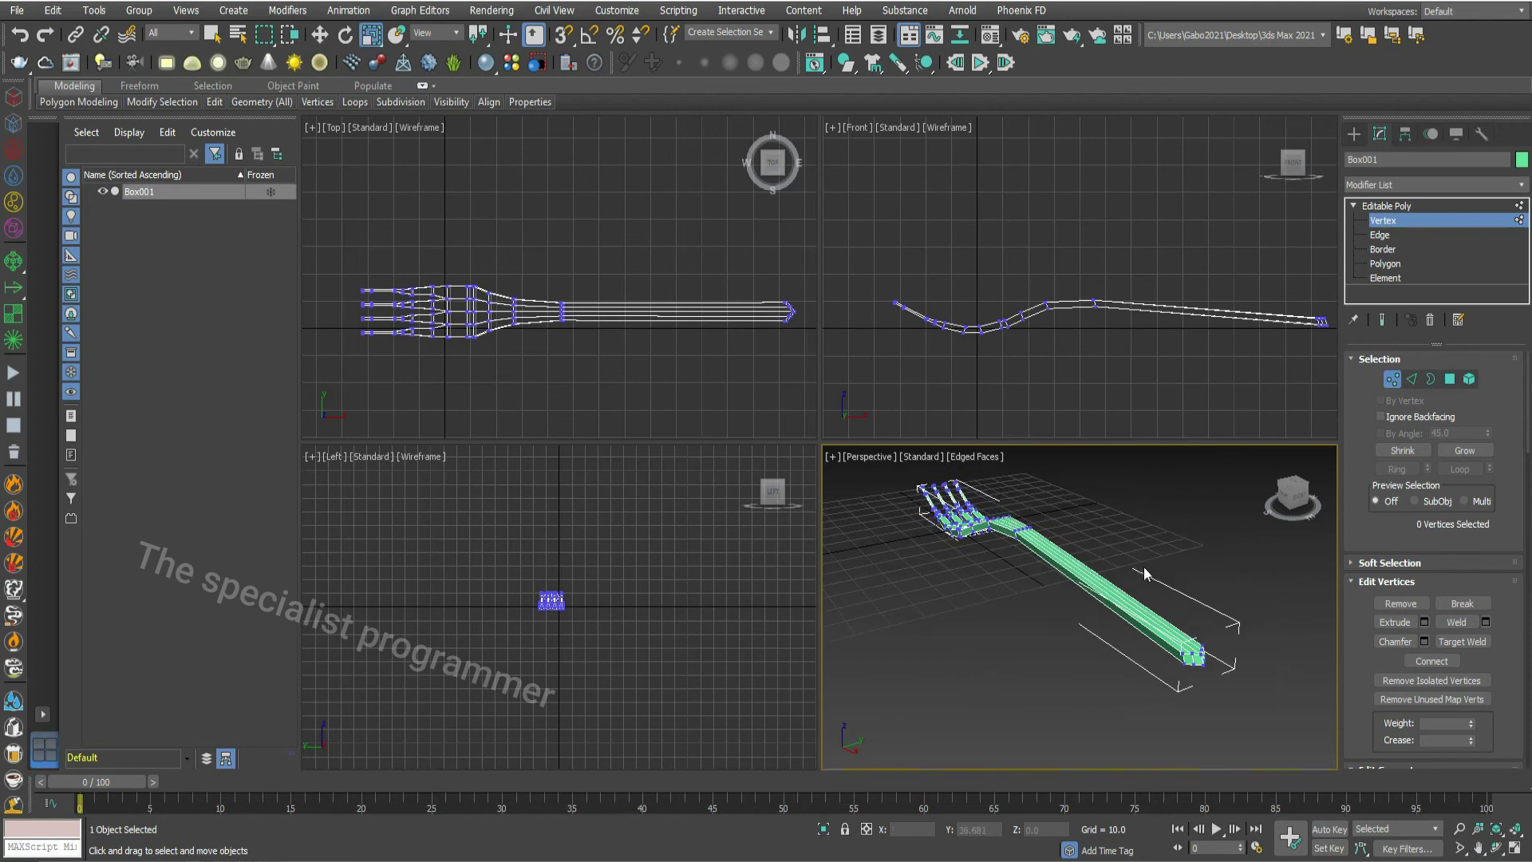
pyautogui.moveTo(1203, 723); pyautogui.dragTo(1143, 704)
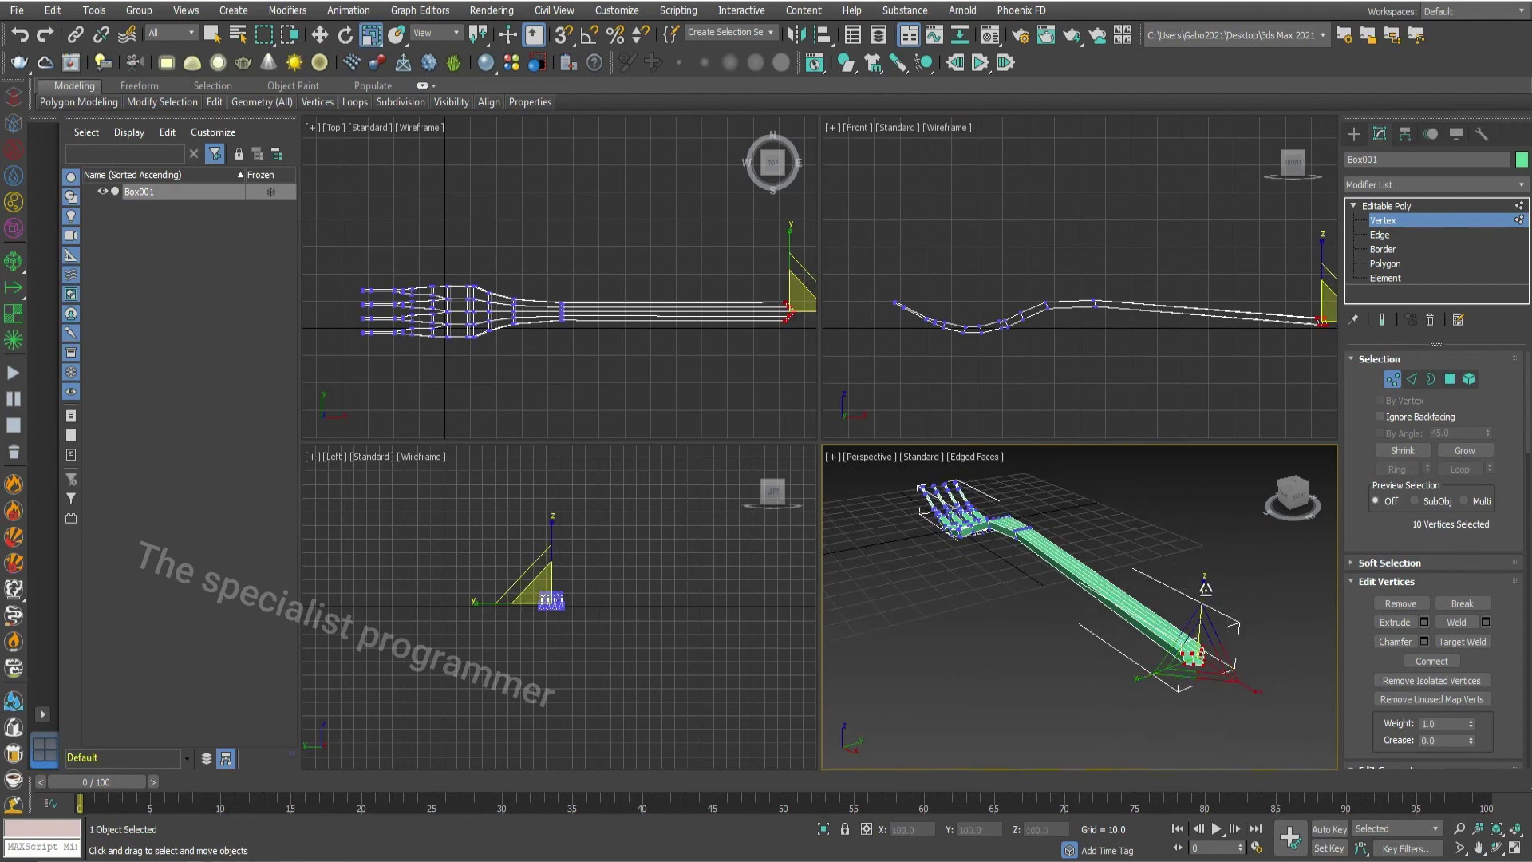
pyautogui.moveTo(1107, 511); pyautogui.dragTo(1010, 568)
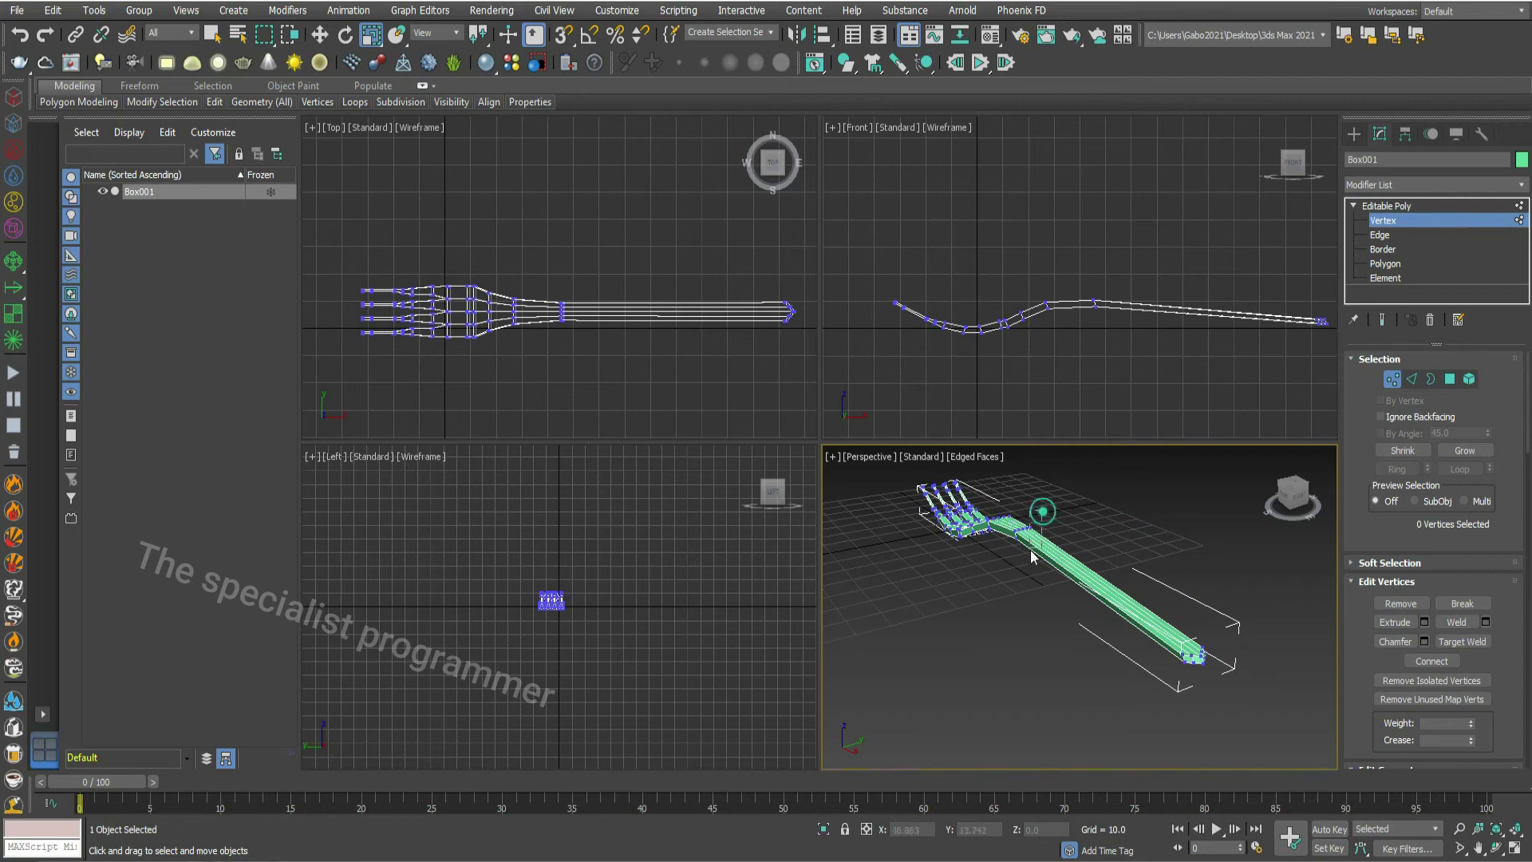
pyautogui.keyDown('alt'); pyautogui.moveTo(1097, 549); pyautogui.dragTo(1083, 558, button='middle'); pyautogui.keyUp('alt')
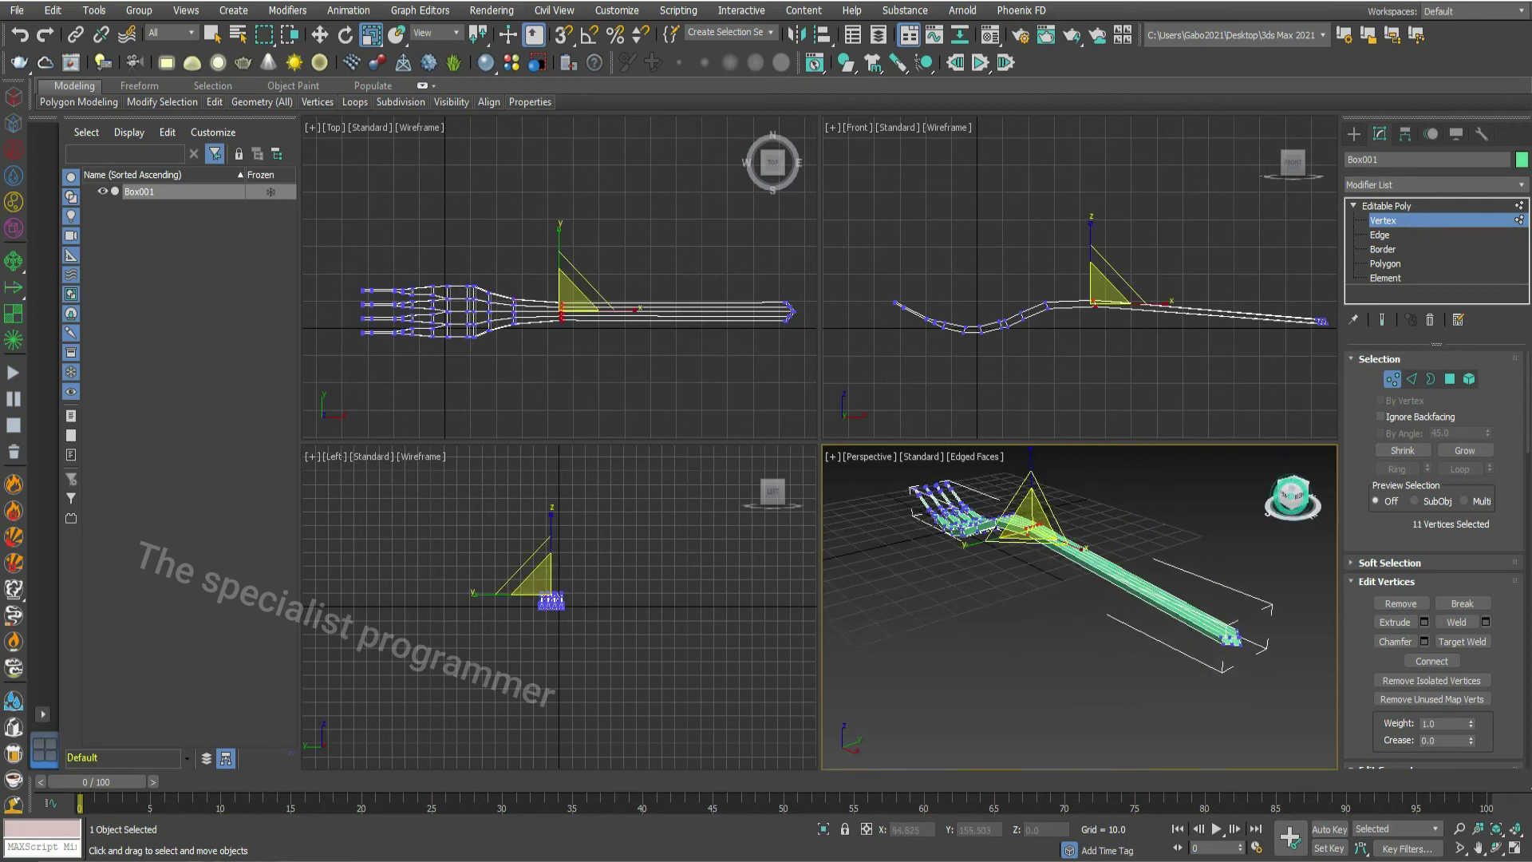
pyautogui.click(1083, 559)
pyautogui.moveTo(1027, 543); pyautogui.dragTo(1028, 544)
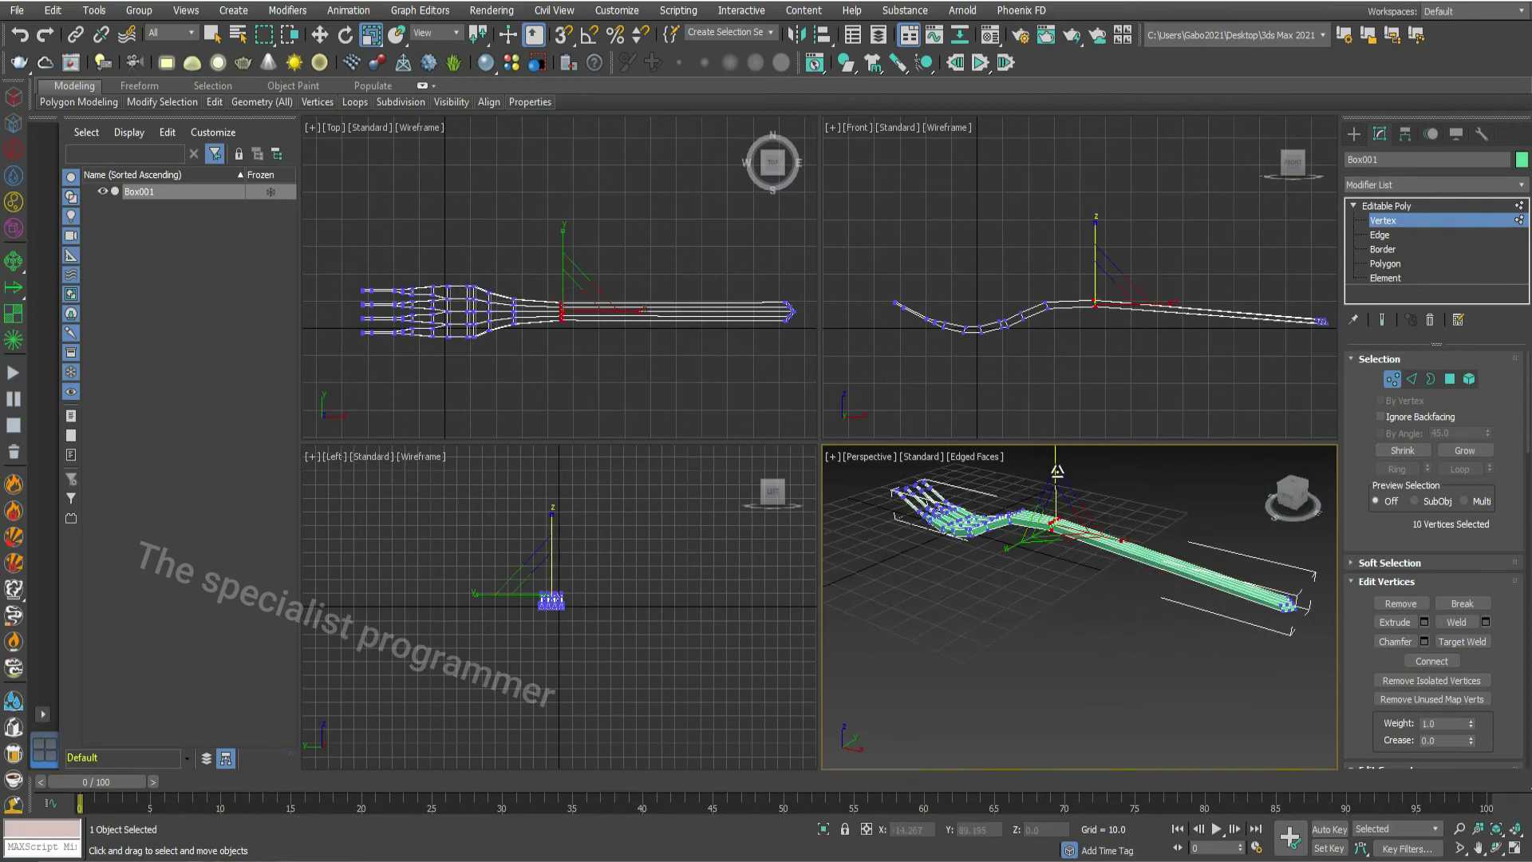
pyautogui.click(993, 583)
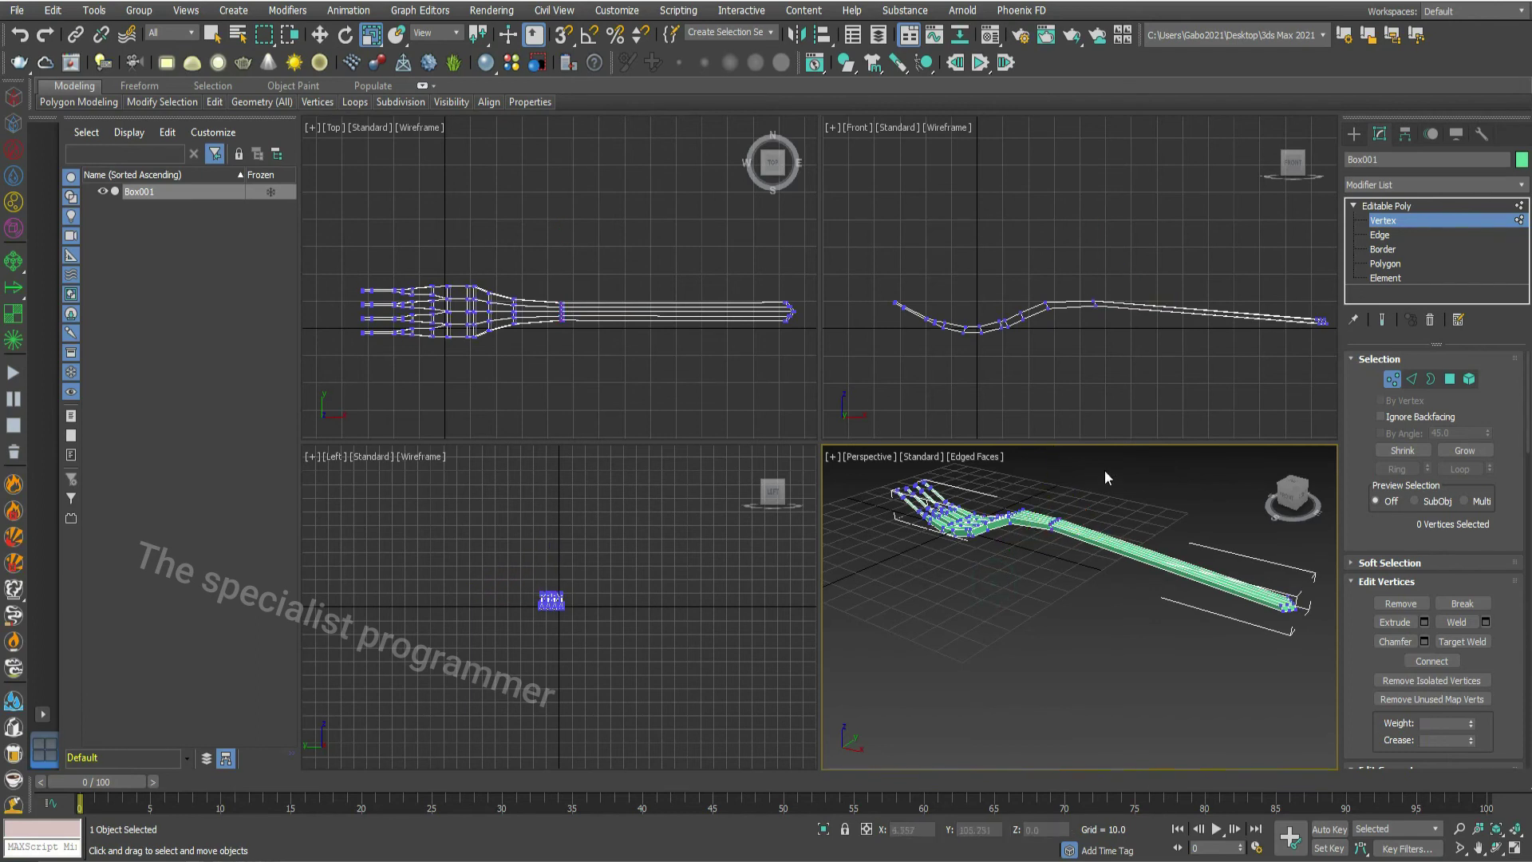
pyautogui.moveTo(1299, 496); pyautogui.dragTo(1133, 554)
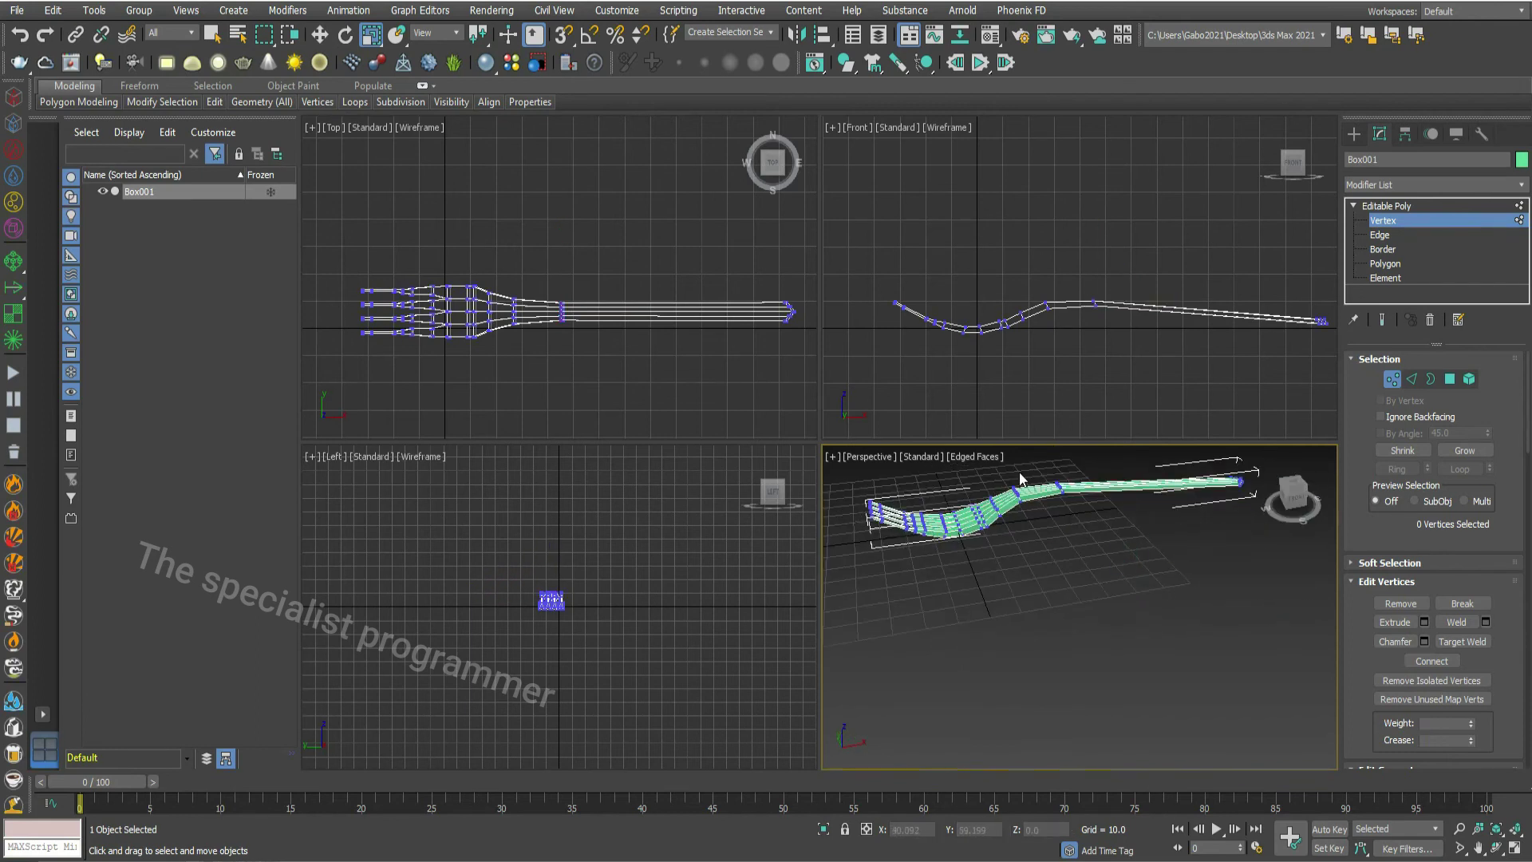
pyautogui.moveTo(1012, 515); pyautogui.dragTo(1034, 480)
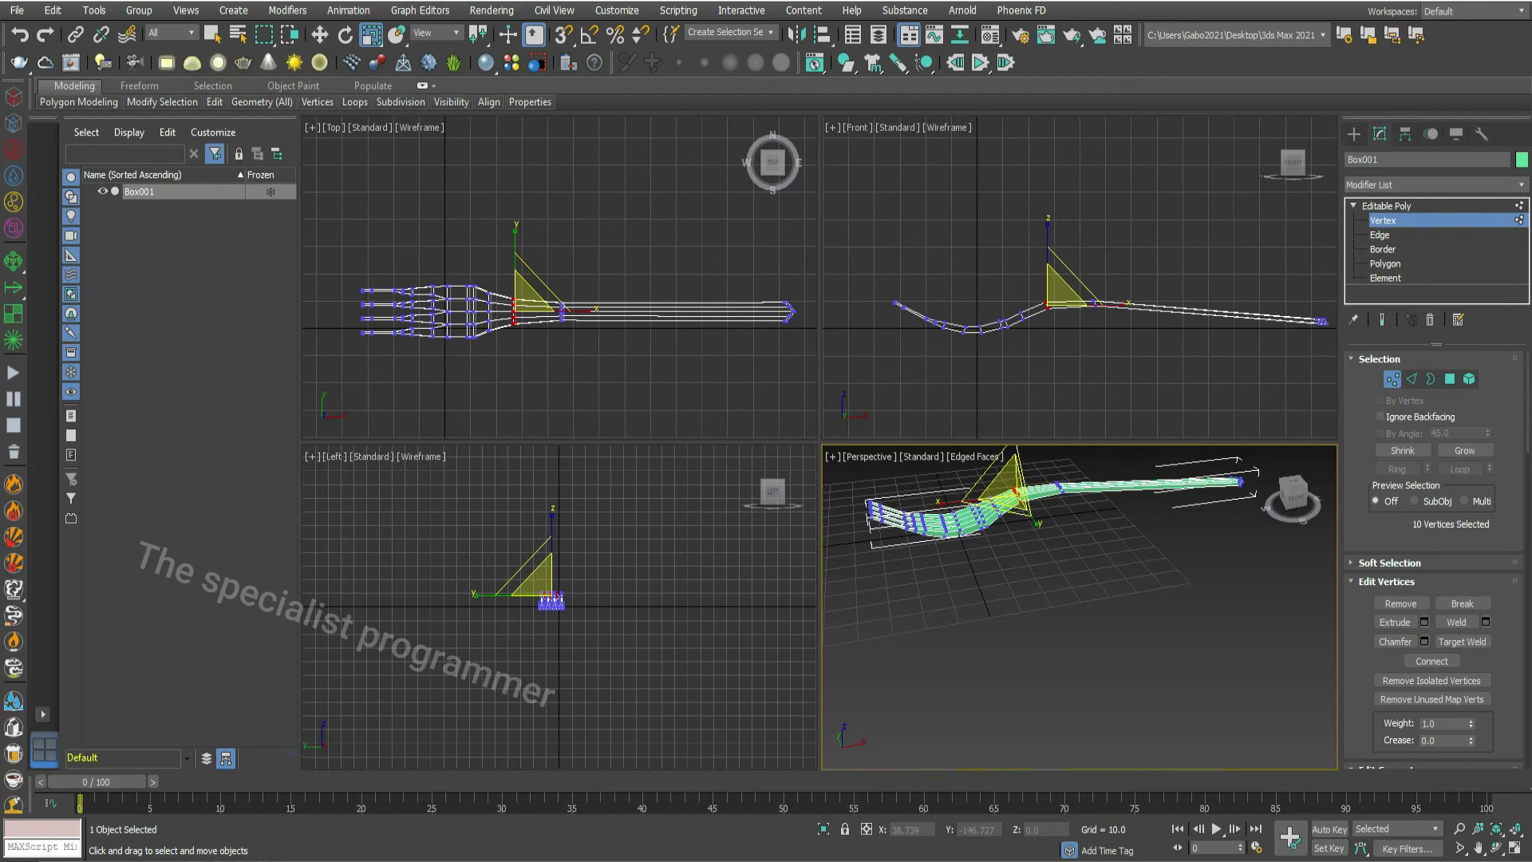
pyautogui.click(1478, 847)
pyautogui.moveTo(1134, 628); pyautogui.dragTo(1178, 732)
pyautogui.press('r')
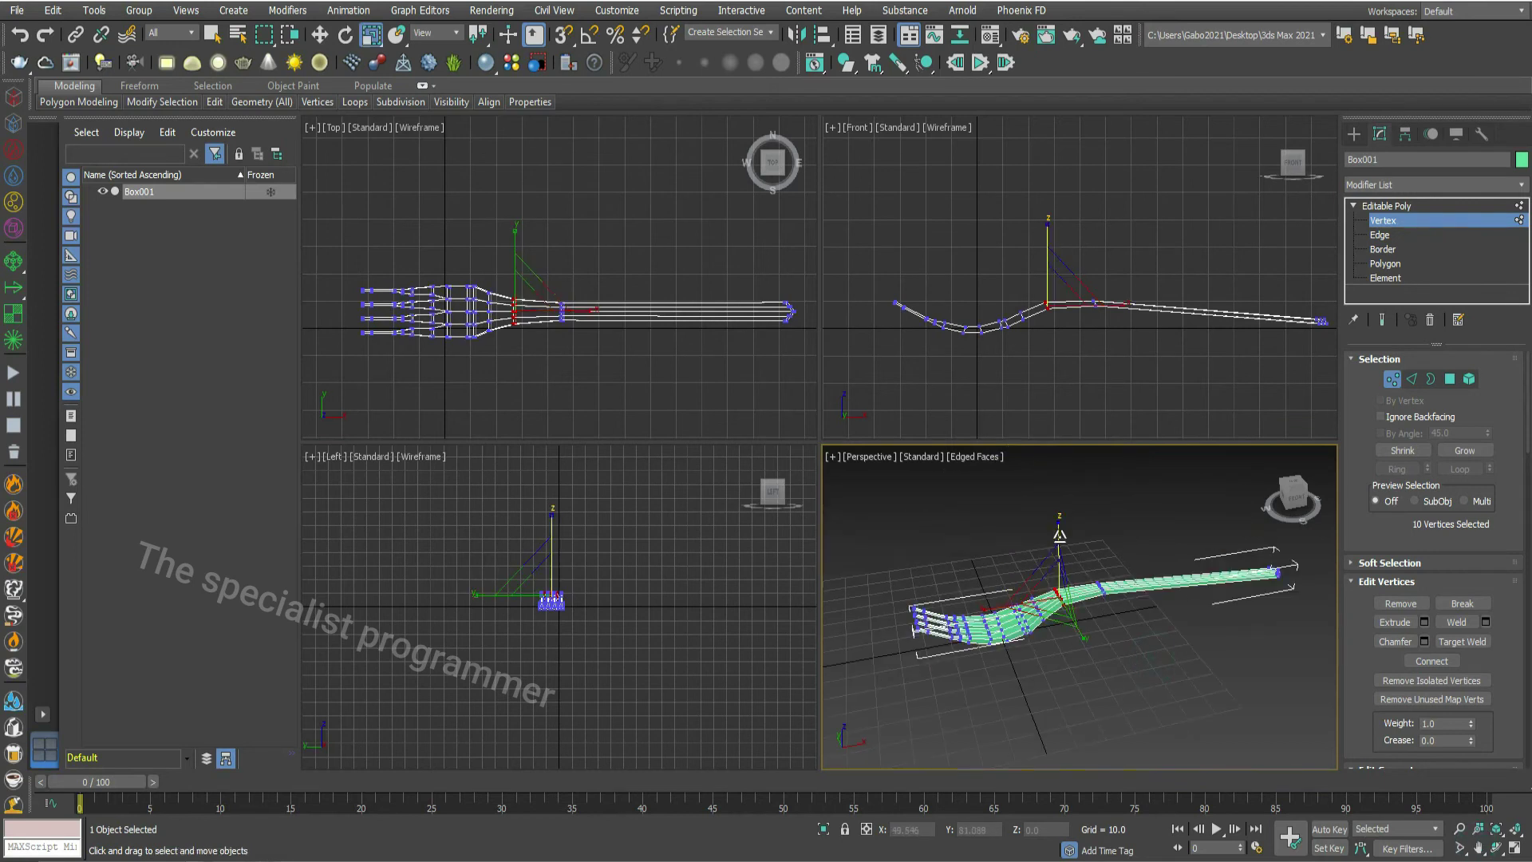
pyautogui.click(1161, 668)
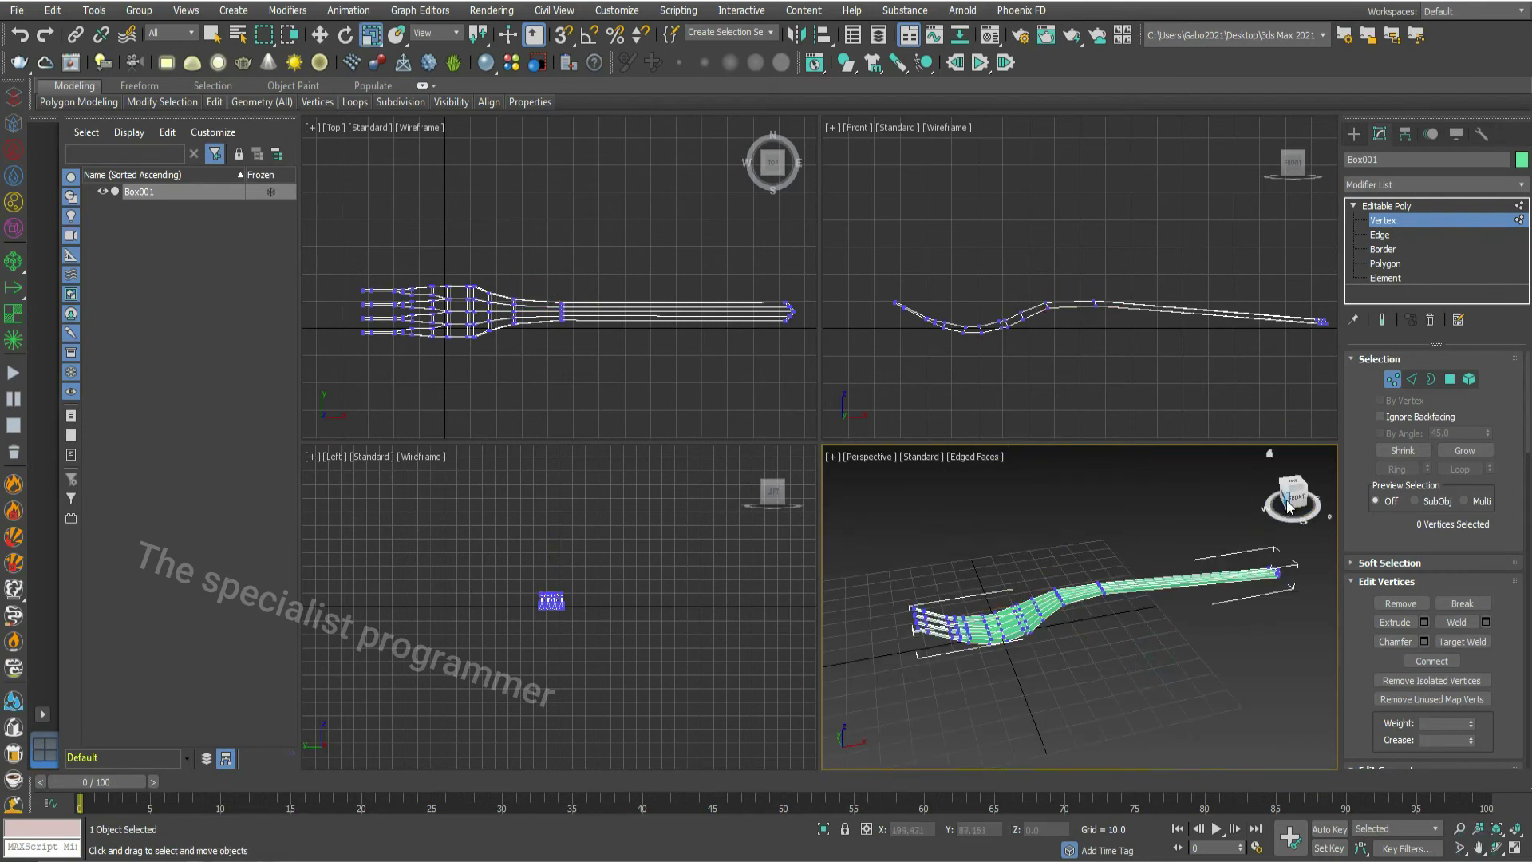
pyautogui.moveTo(1292, 498); pyautogui.dragTo(1276, 551)
pyautogui.moveTo(1292, 498); pyautogui.dragTo(1292, 490)
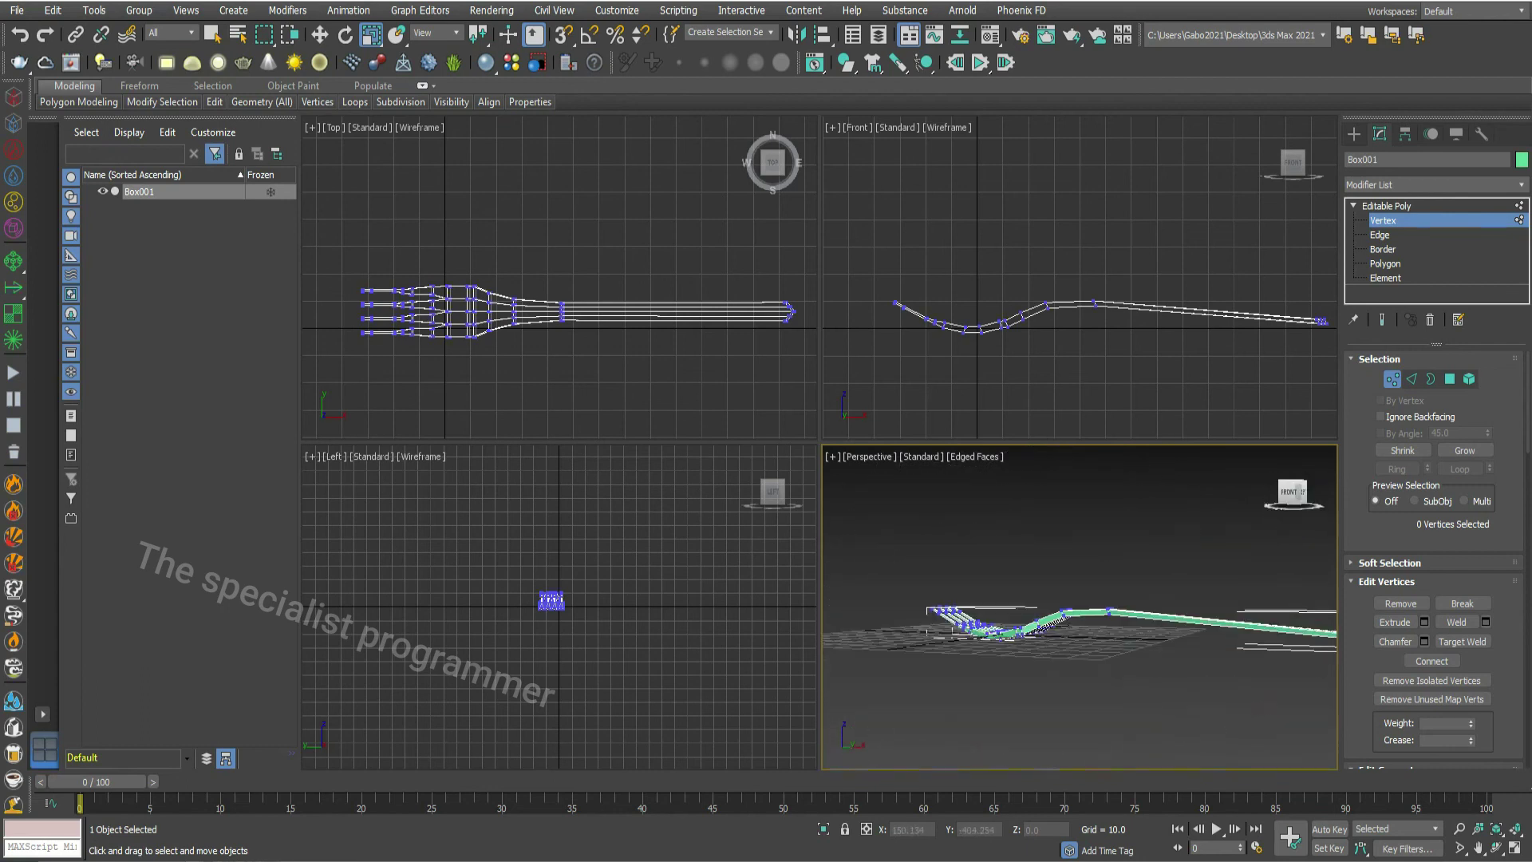
# Step: In the Front view, move the handle-end vertices slightly down on Y
pyautogui.click(1208, 409)
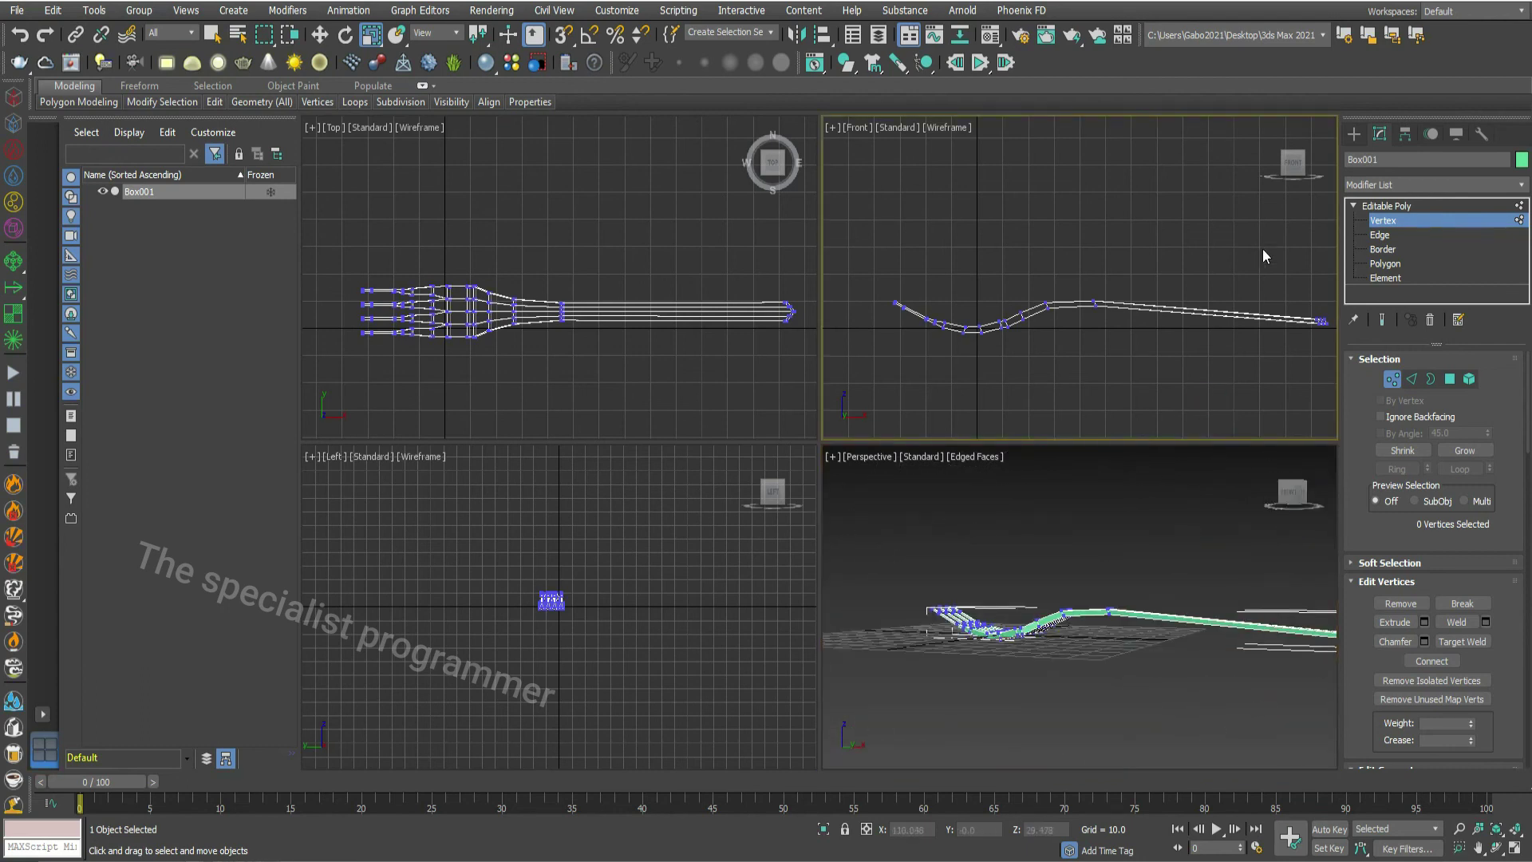
pyautogui.moveTo(1333, 334); pyautogui.dragTo(1333, 335)
pyautogui.rightClick(1317, 283)
pyautogui.click(1349, 305)
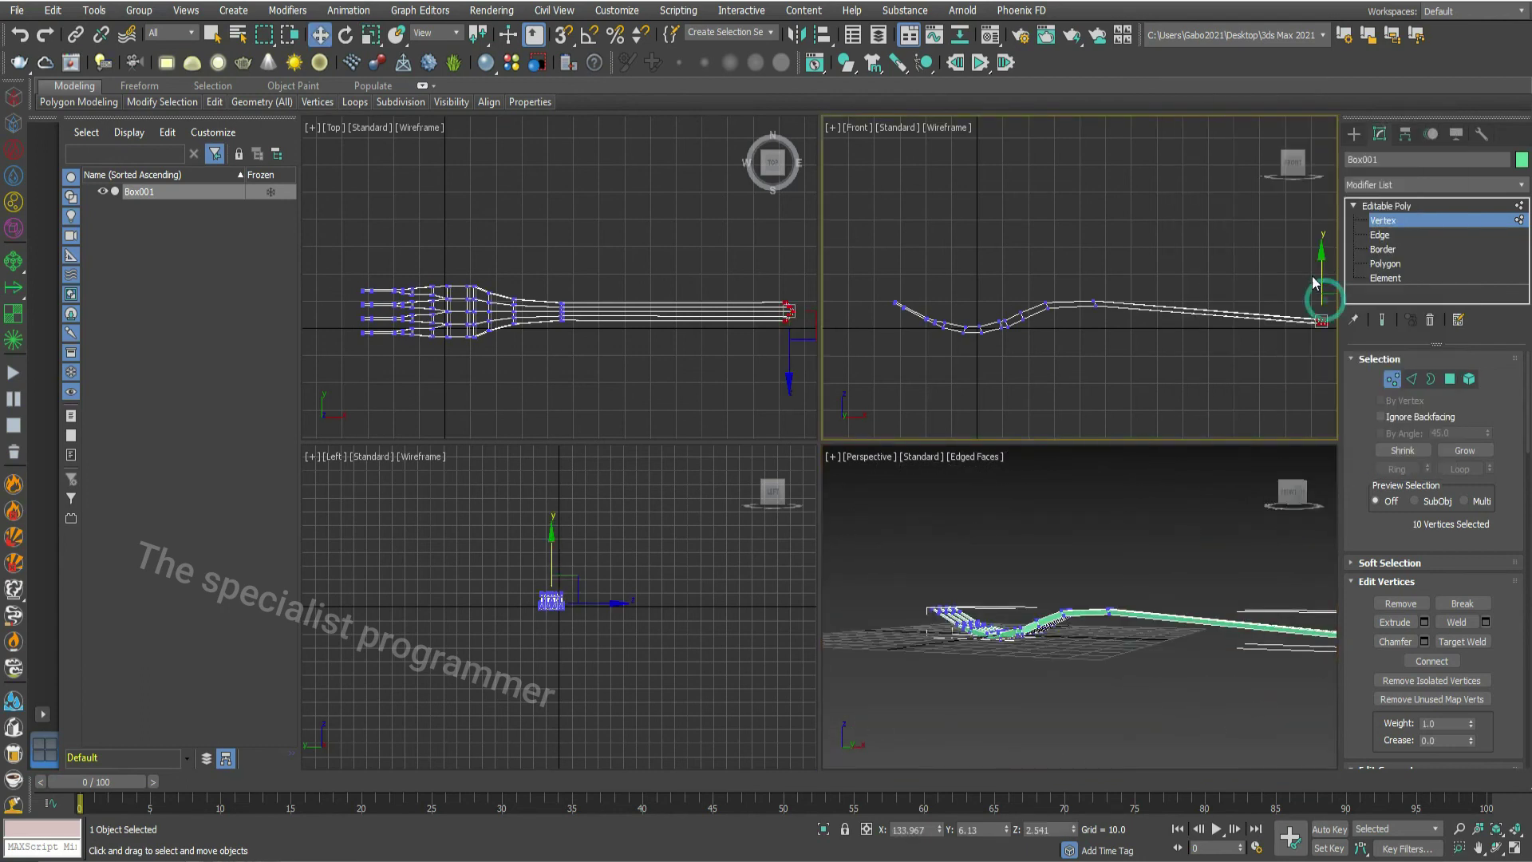
pyautogui.moveTo(1325, 272); pyautogui.dragTo(1325, 276)
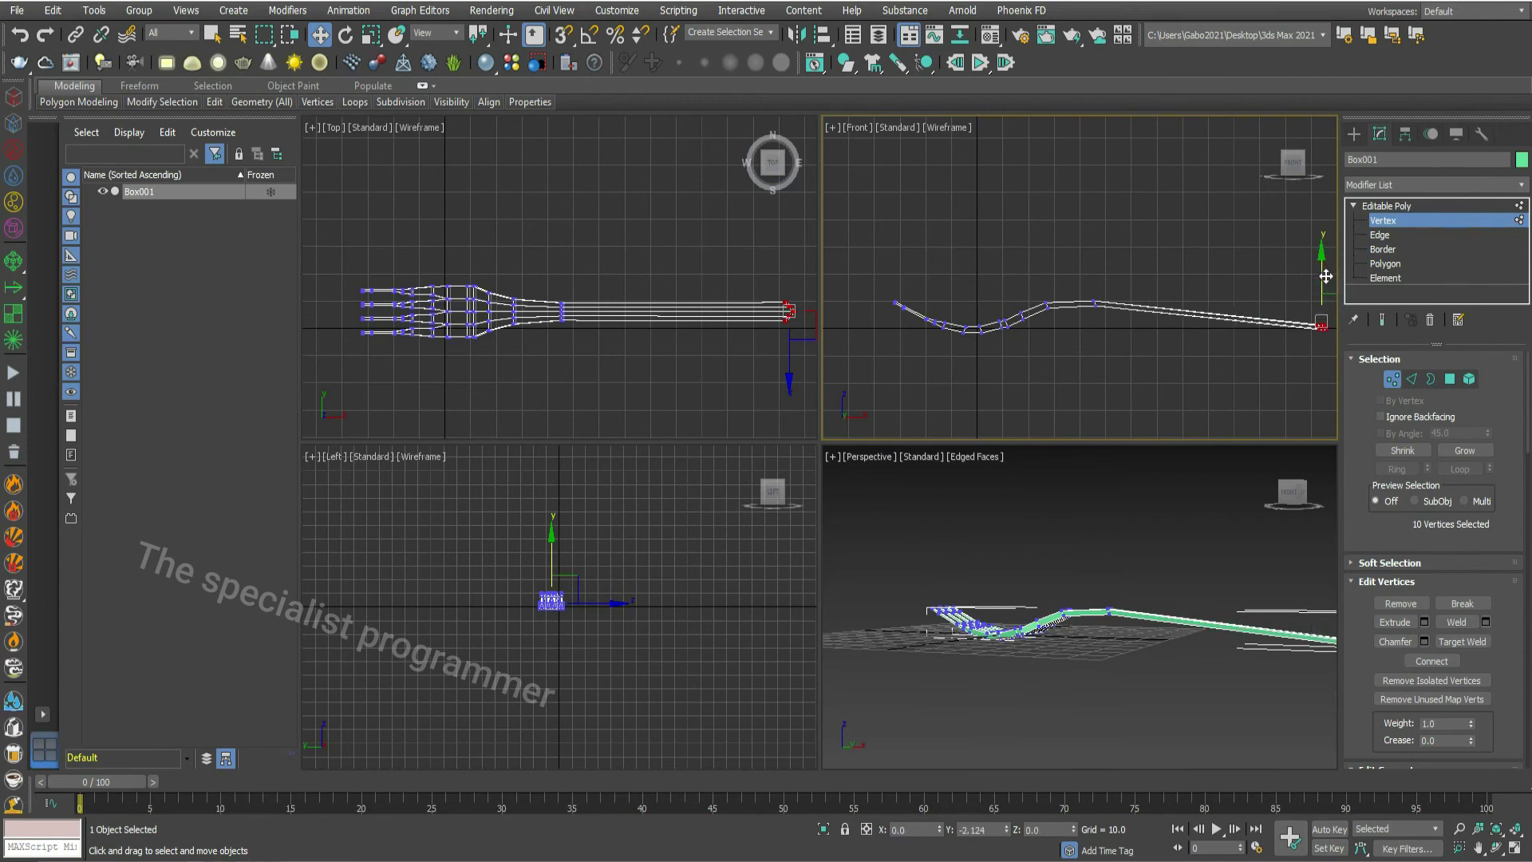
# Step: Connect the handle edges into a new edge loop and adjust its new vertices
pyautogui.click(1366, 236)
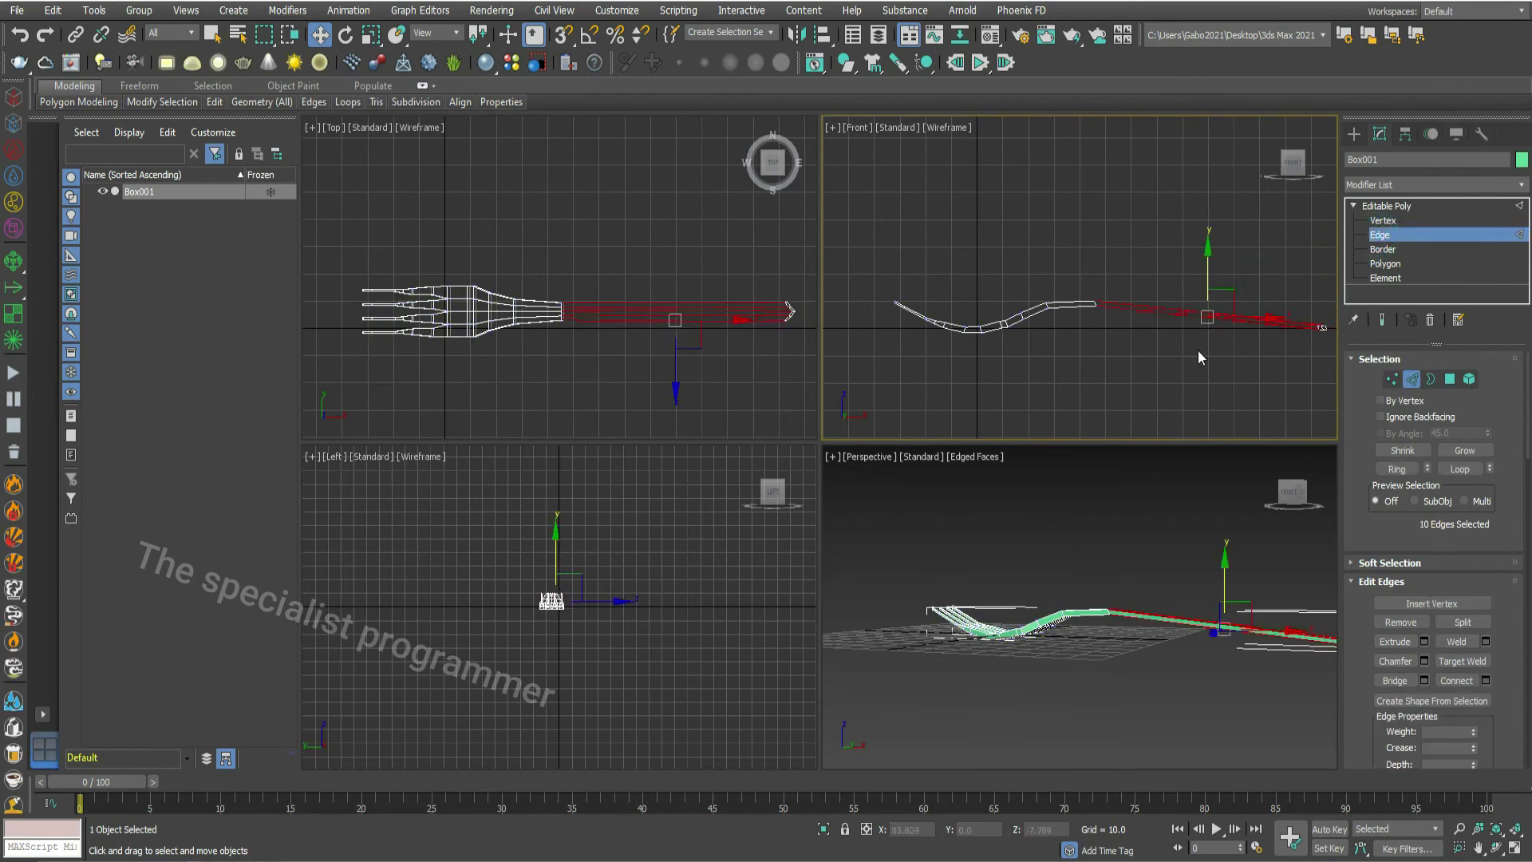
pyautogui.click(1474, 662)
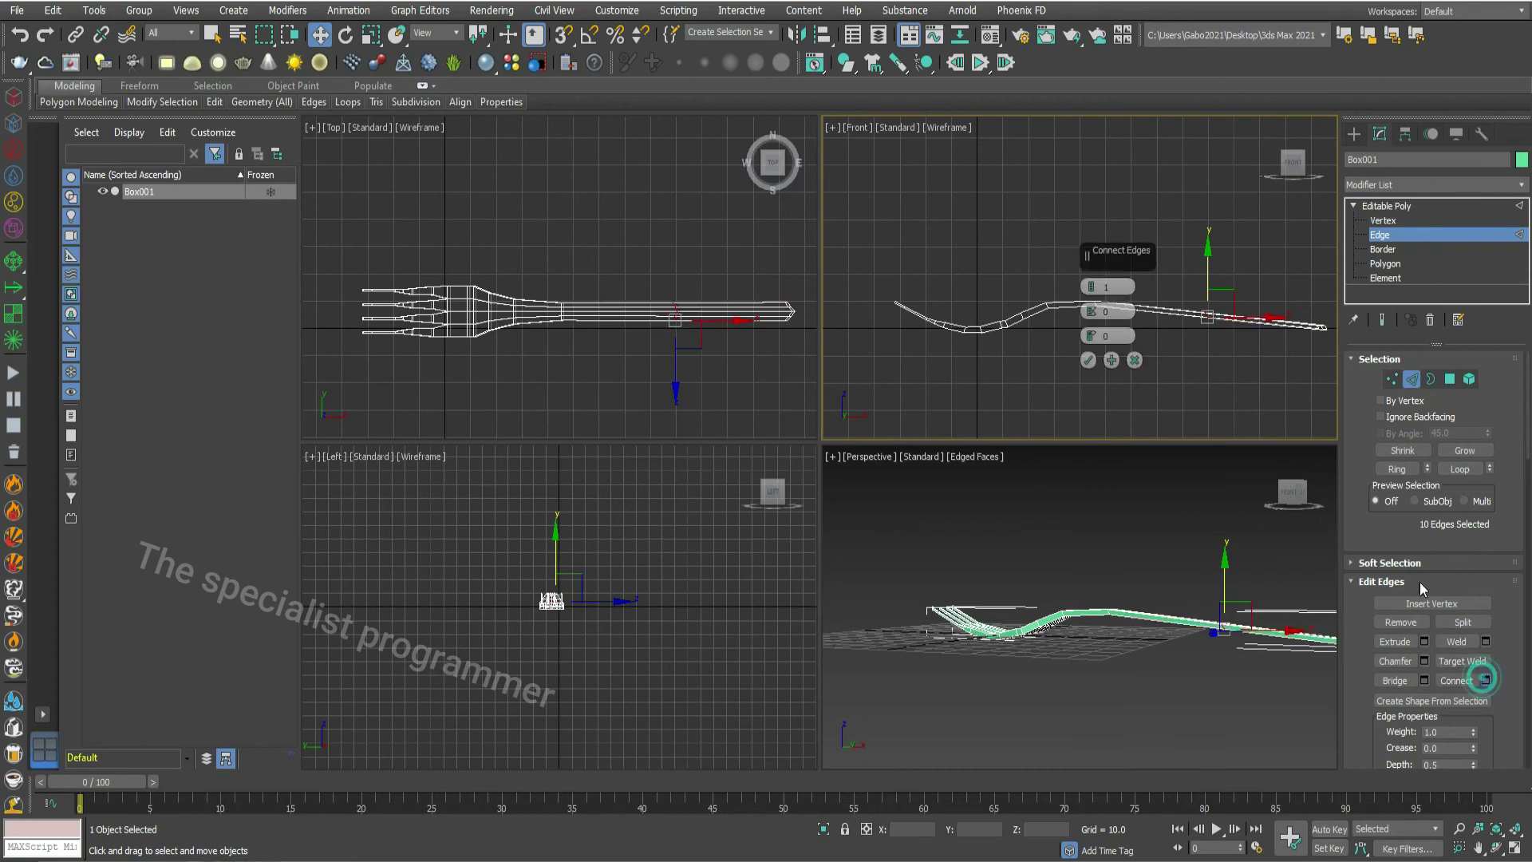
pyautogui.click(1091, 356)
pyautogui.click(1222, 281)
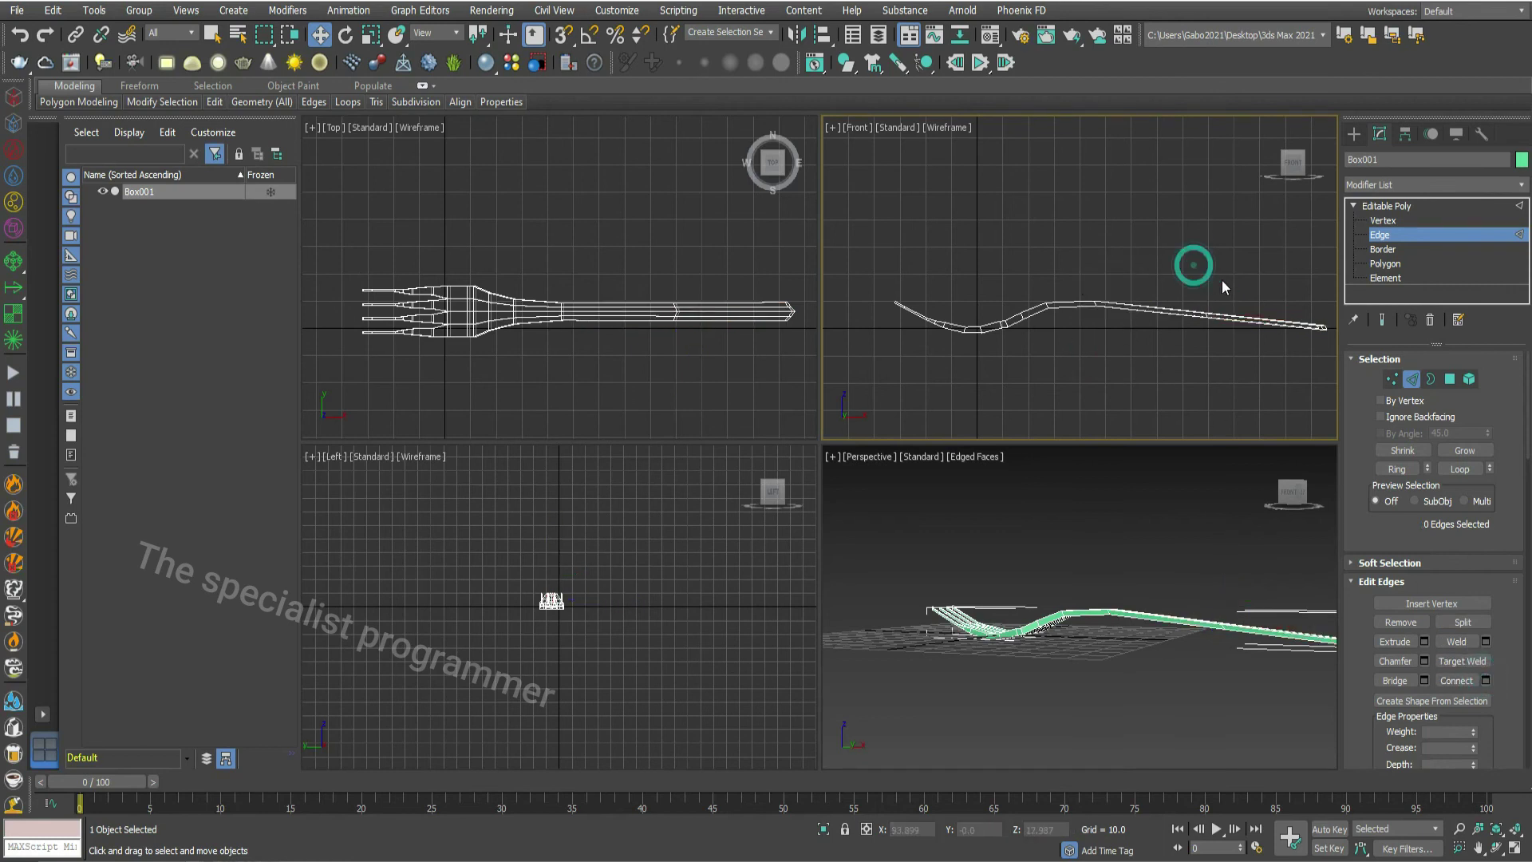
pyautogui.click(1383, 221)
pyautogui.moveTo(1179, 280)
pyautogui.mouseDown()
pyautogui.moveTo(1221, 350)
pyautogui.moveTo(1261, 295)
pyautogui.mouseUp()
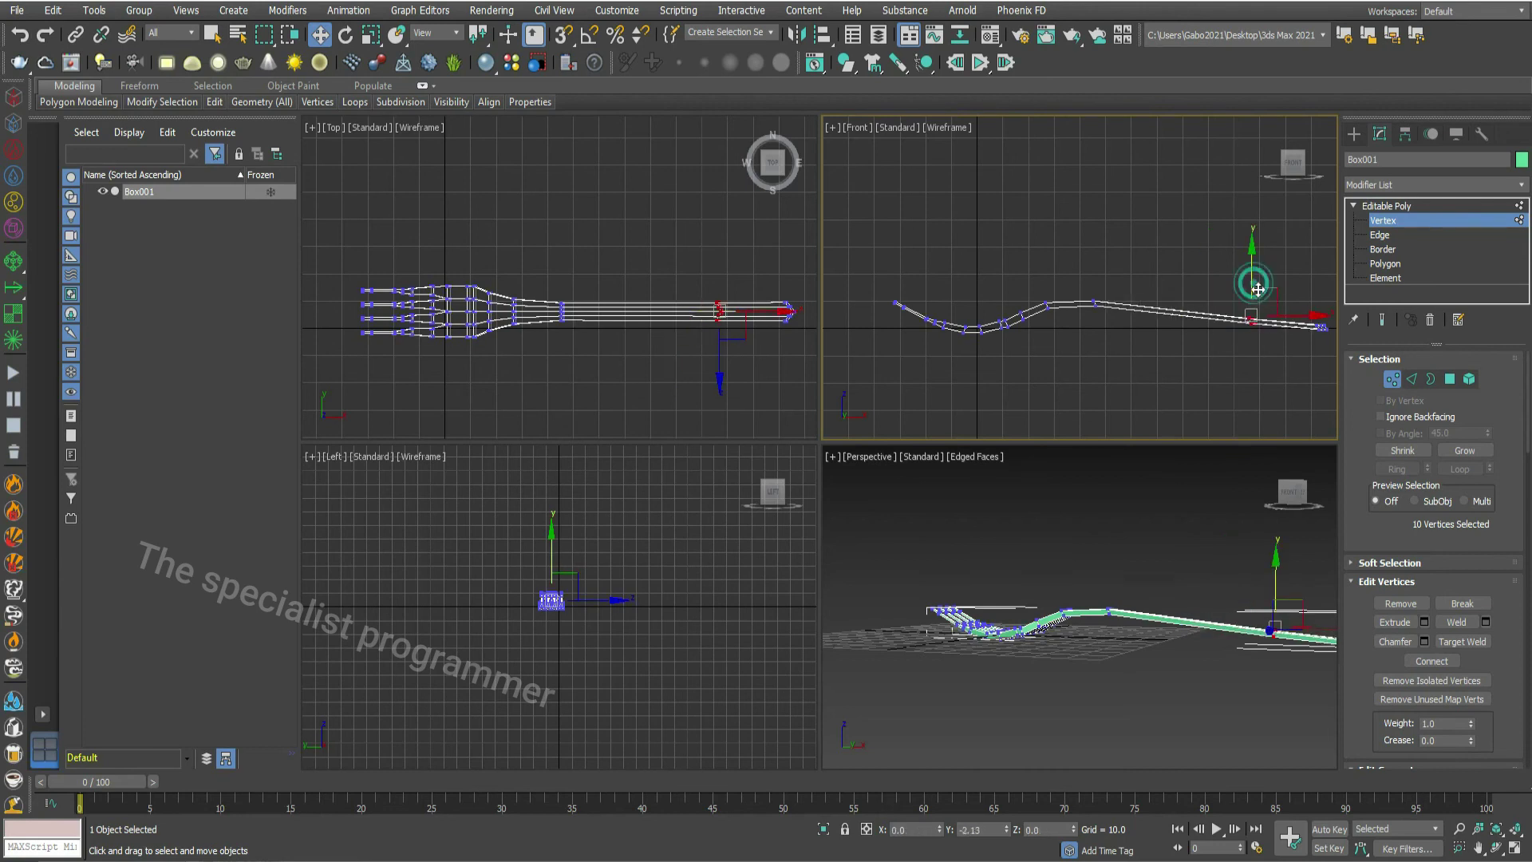
pyautogui.click(1233, 351)
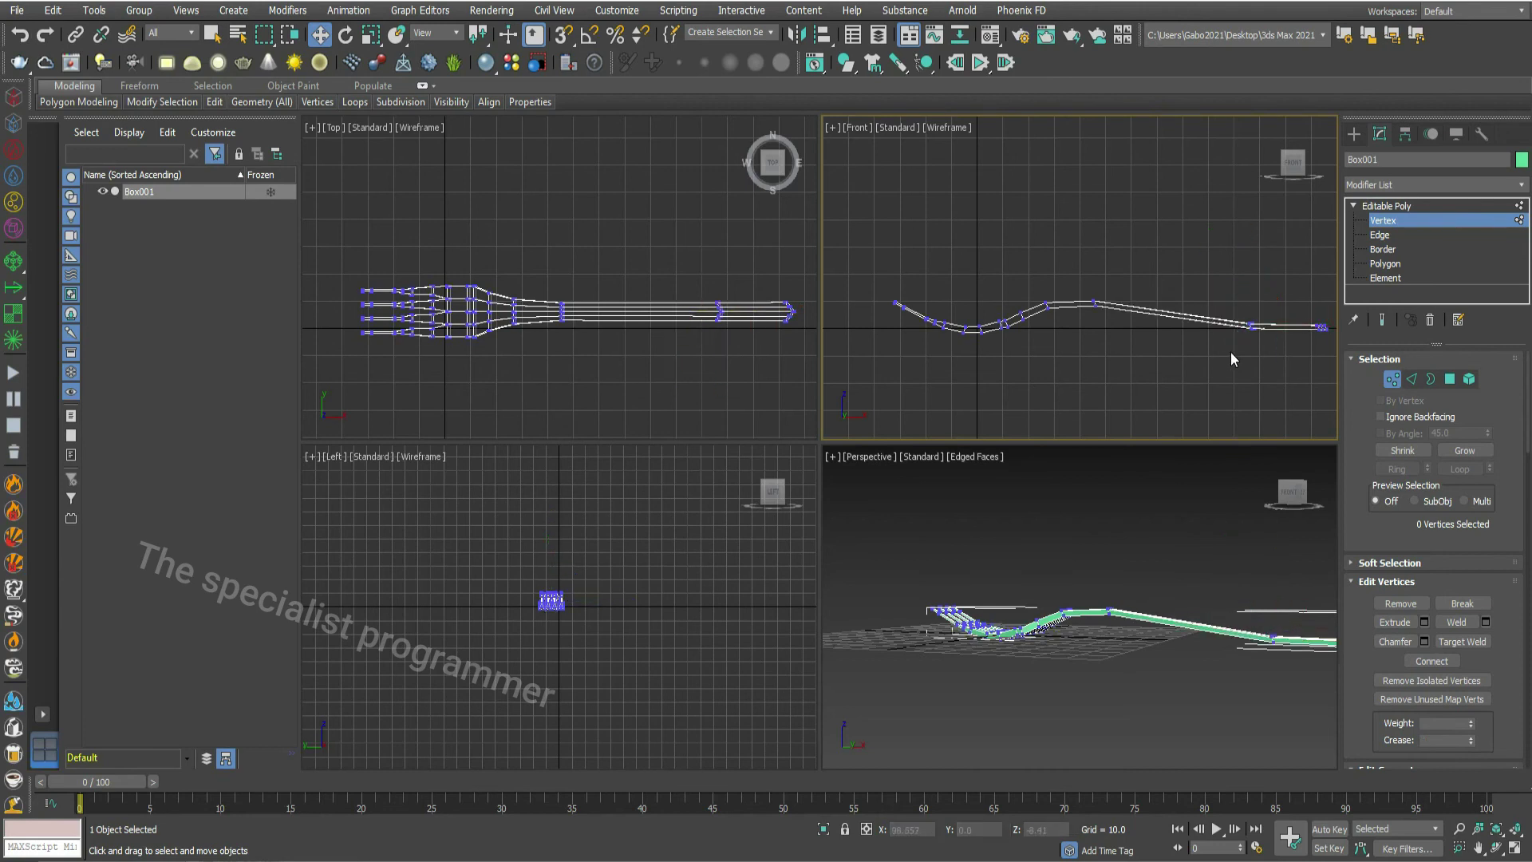
pyautogui.press('w')
pyautogui.click(844, 504)
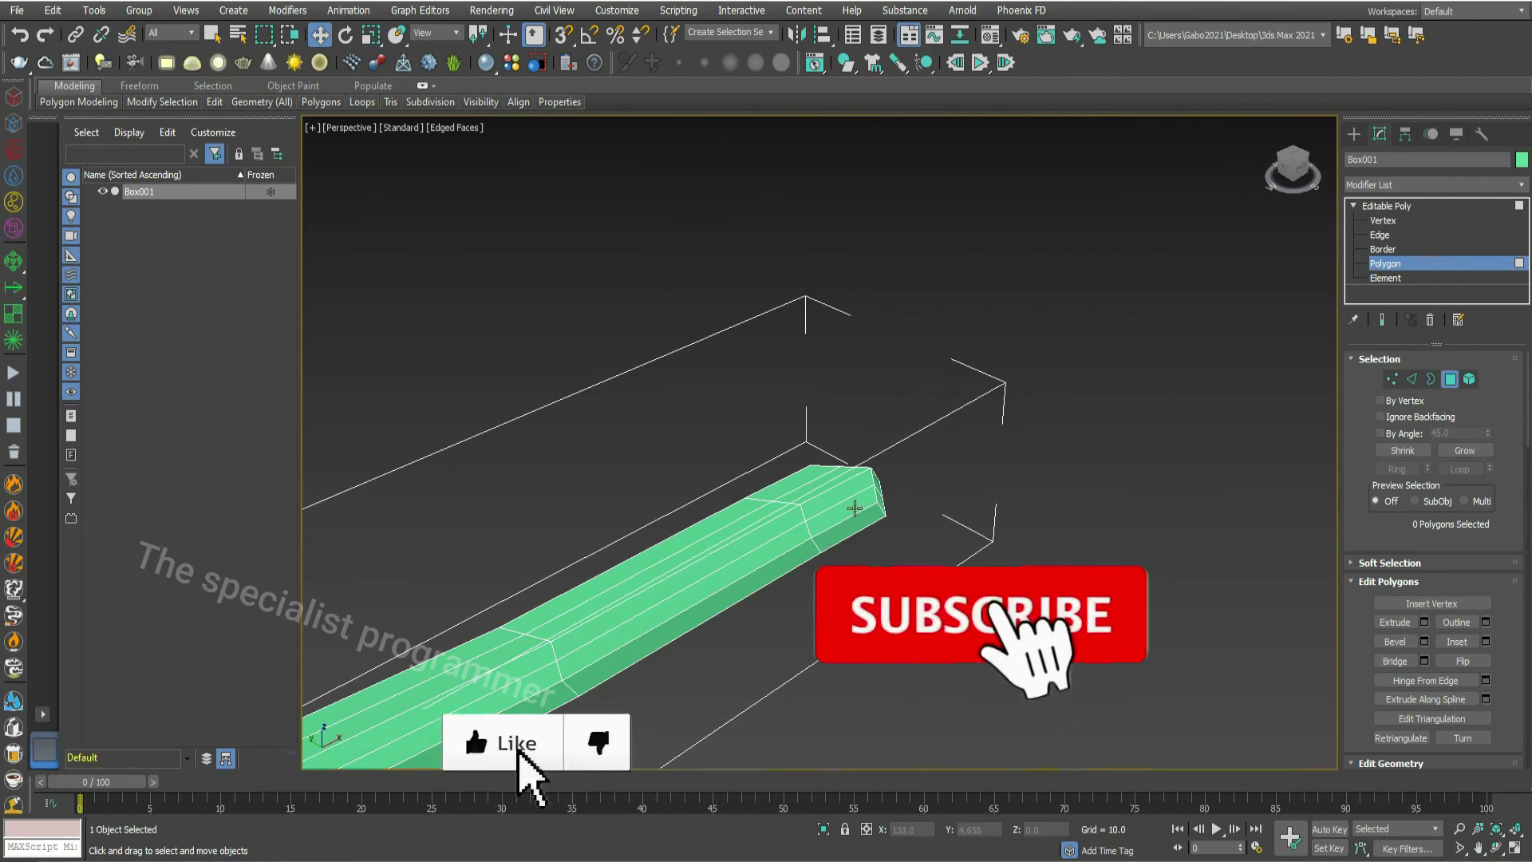
# Step: Ring the selection to the four handle-end polygons and extrude them 0.616 high
pyautogui.keyDown('shift'); pyautogui.click(821, 478); pyautogui.keyUp('shift')
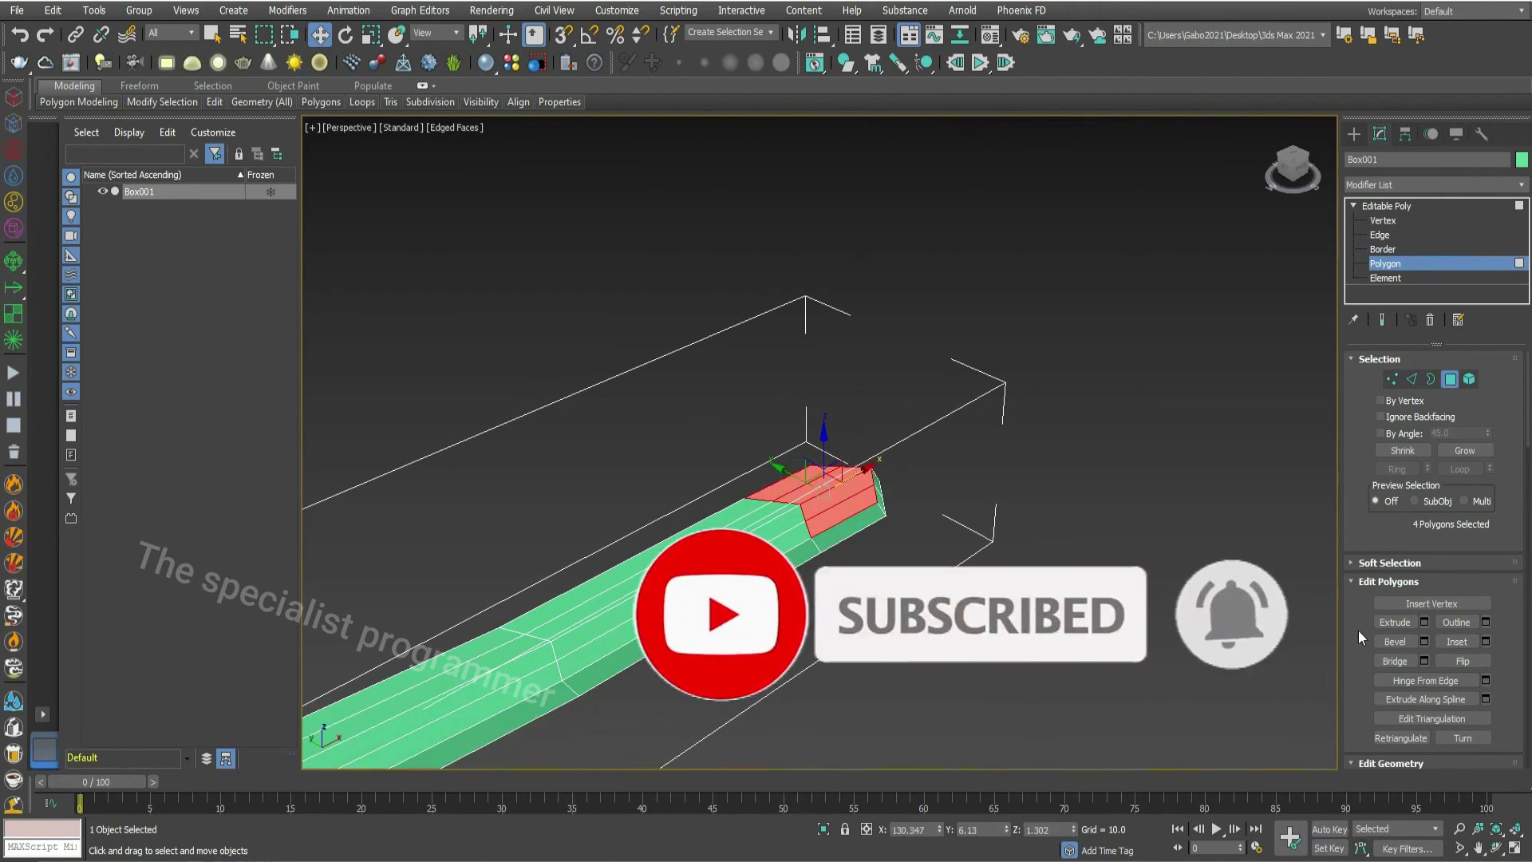
pyautogui.click(1424, 623)
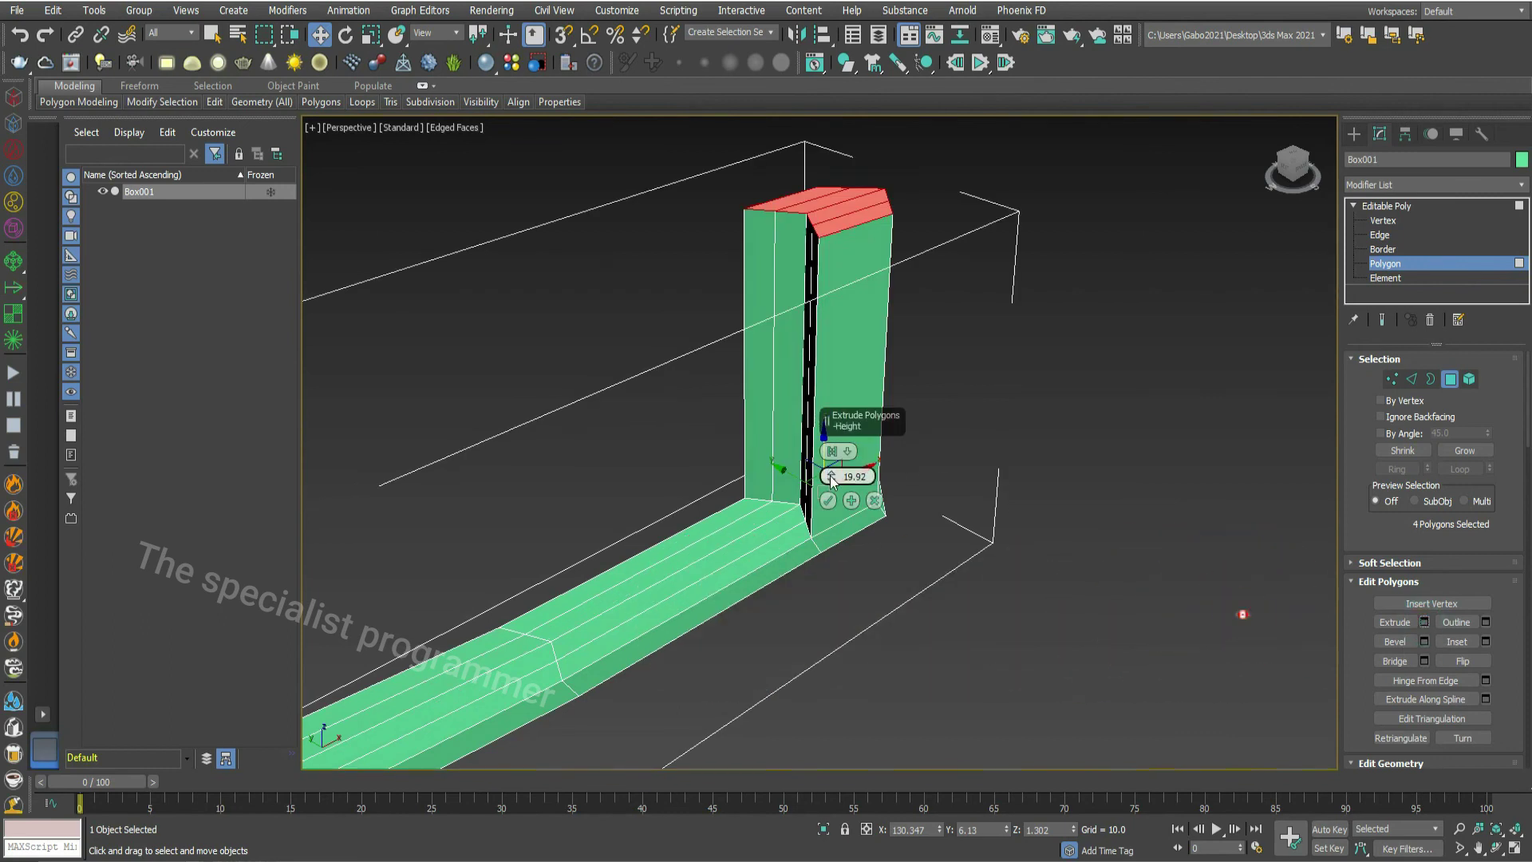
pyautogui.moveTo(830, 479); pyautogui.dragTo(818, 603)
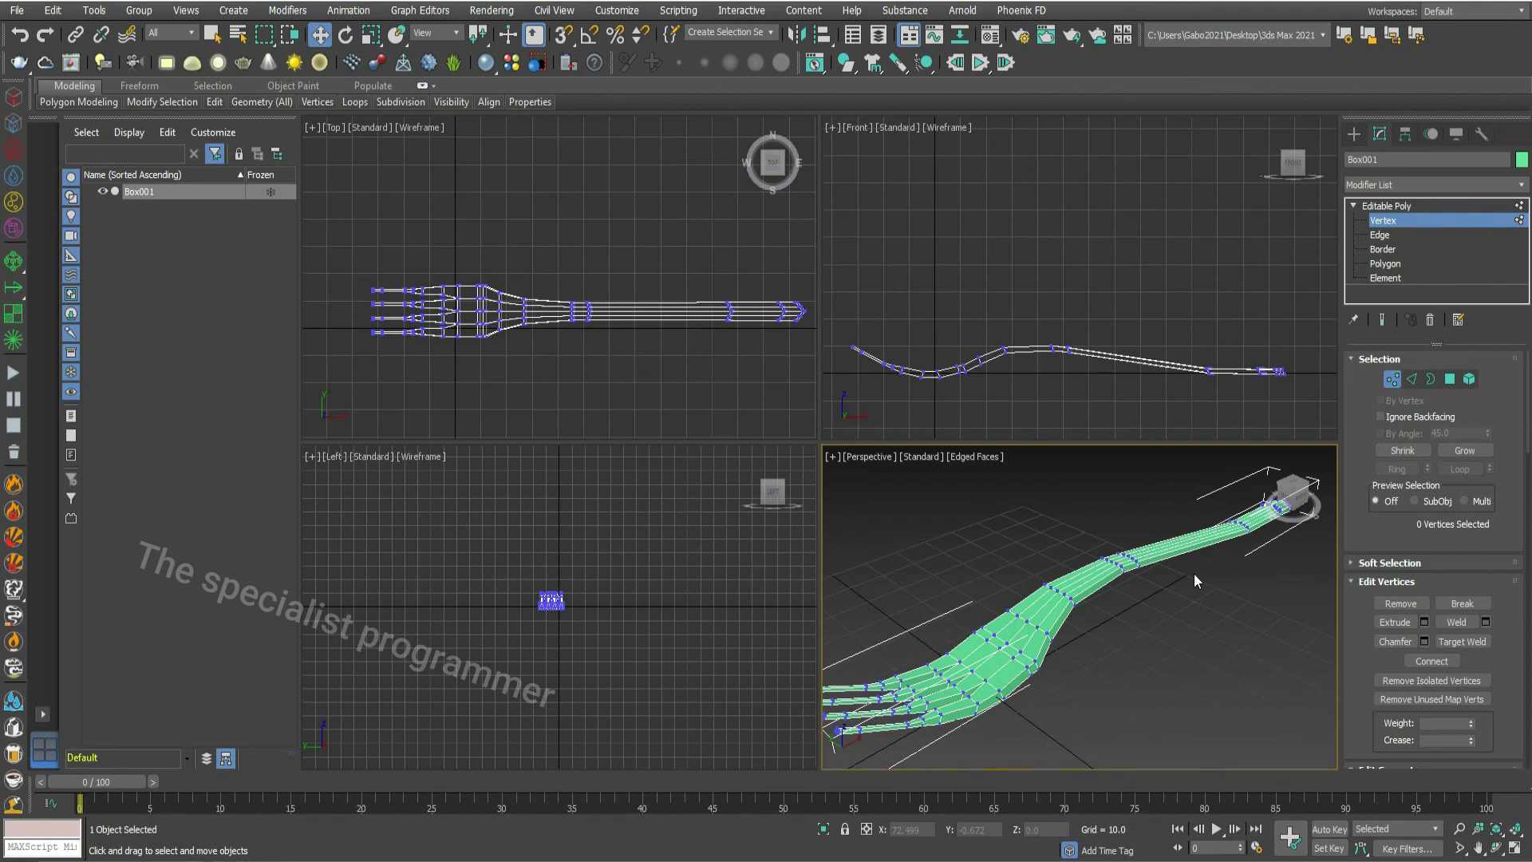
# Step: Select the handle-end vertices in Front view, then clear the vertex selection
pyautogui.moveTo(1142, 293)
pyautogui.mouseDown()
pyautogui.moveTo(1299, 398)
pyautogui.moveTo(1345, 369)
pyautogui.mouseUp()
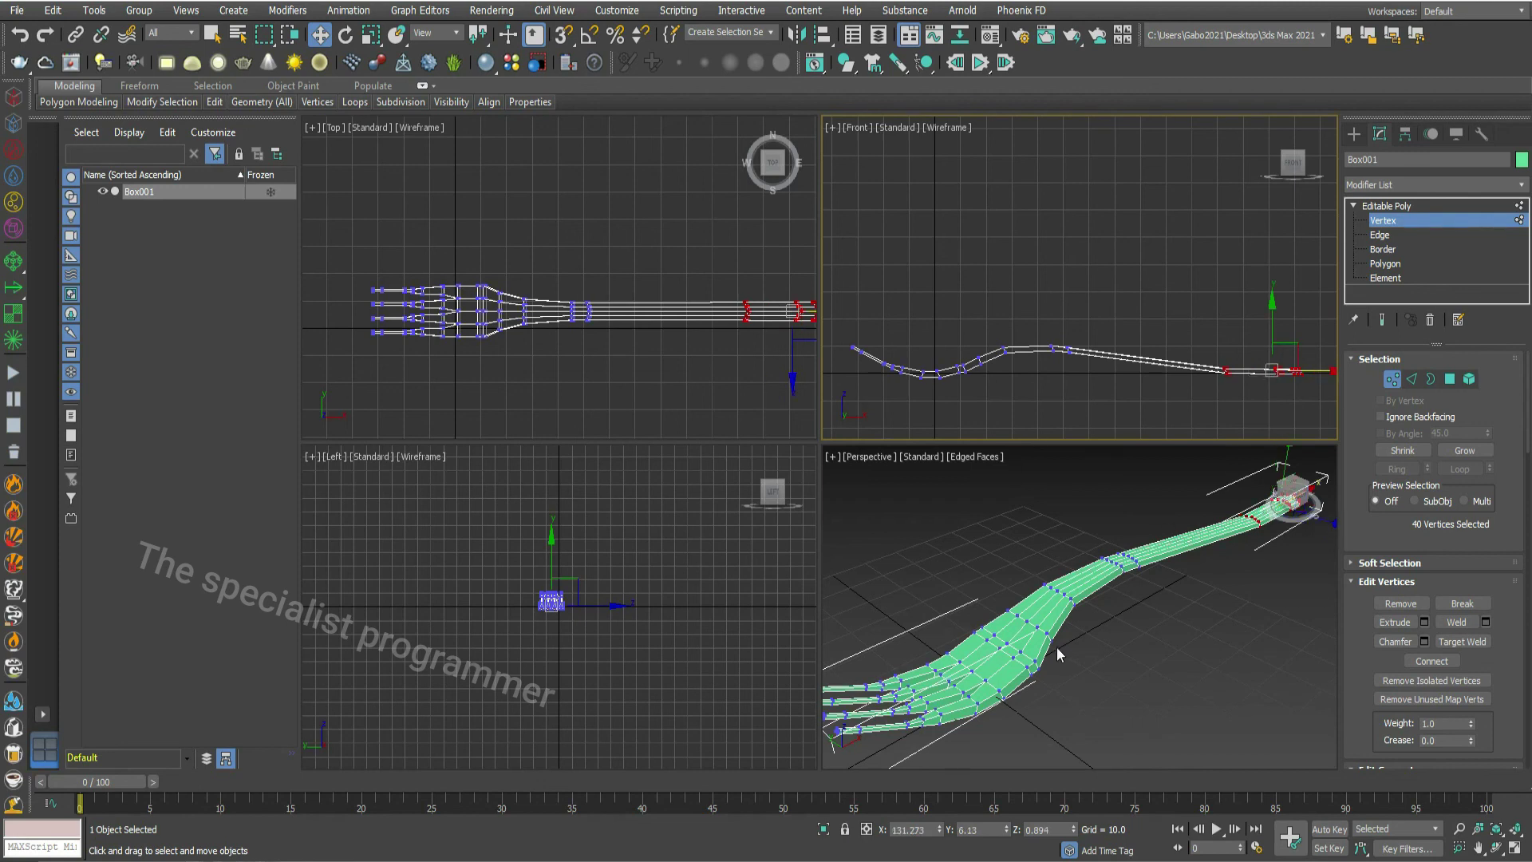
pyautogui.click(606, 397)
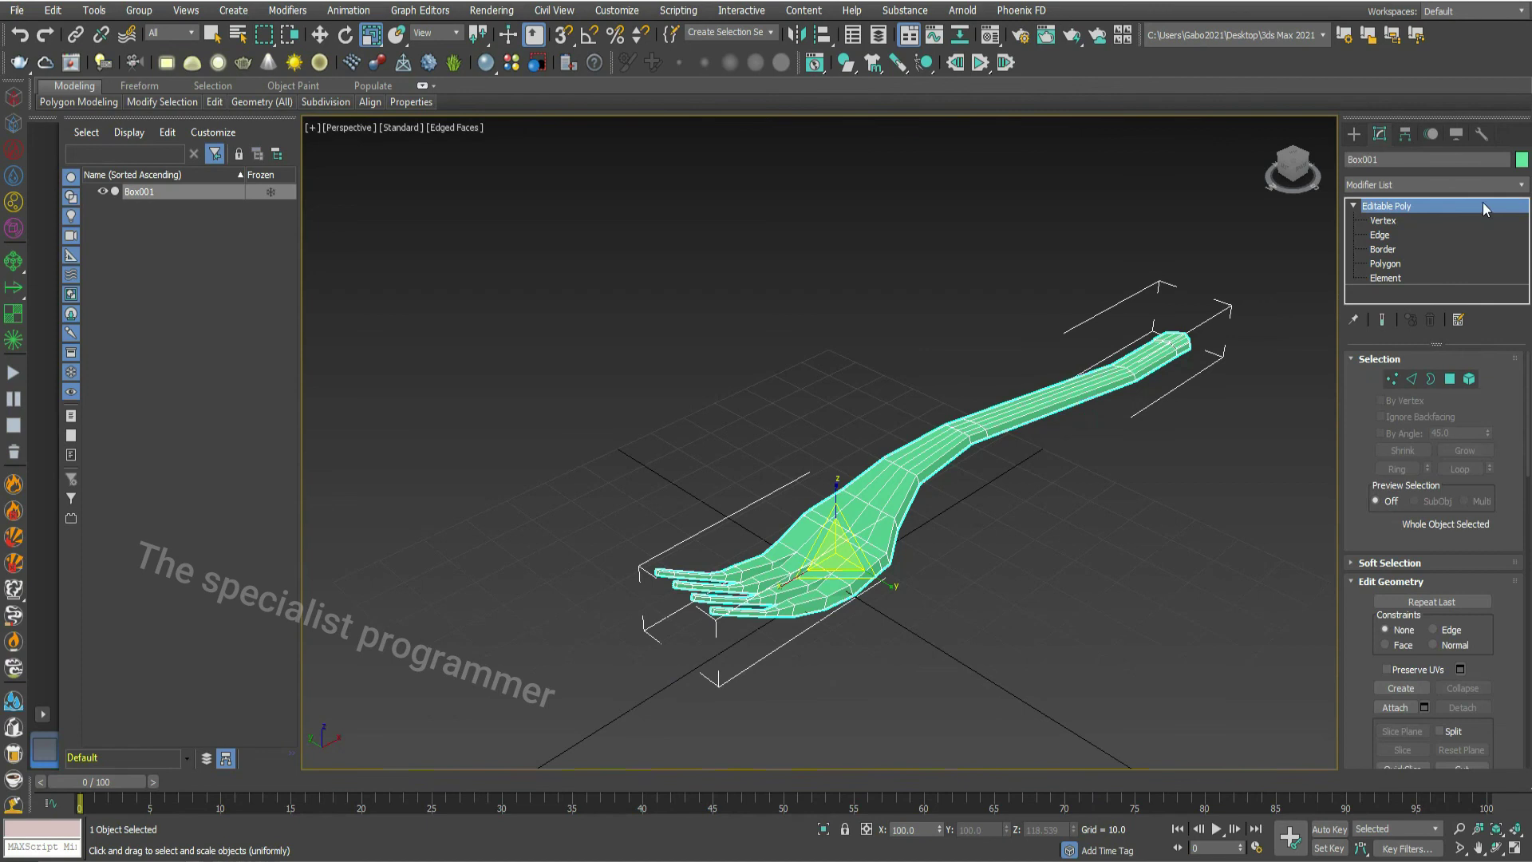
# Step: Add a TurboSmooth modifier to Box001 with Iterations set to 2
pyautogui.click(1435, 184)
pyautogui.scroll(-5, 1494, 606)
pyautogui.scroll(-5, 1493, 607)
pyautogui.scroll(-3, 1493, 606)
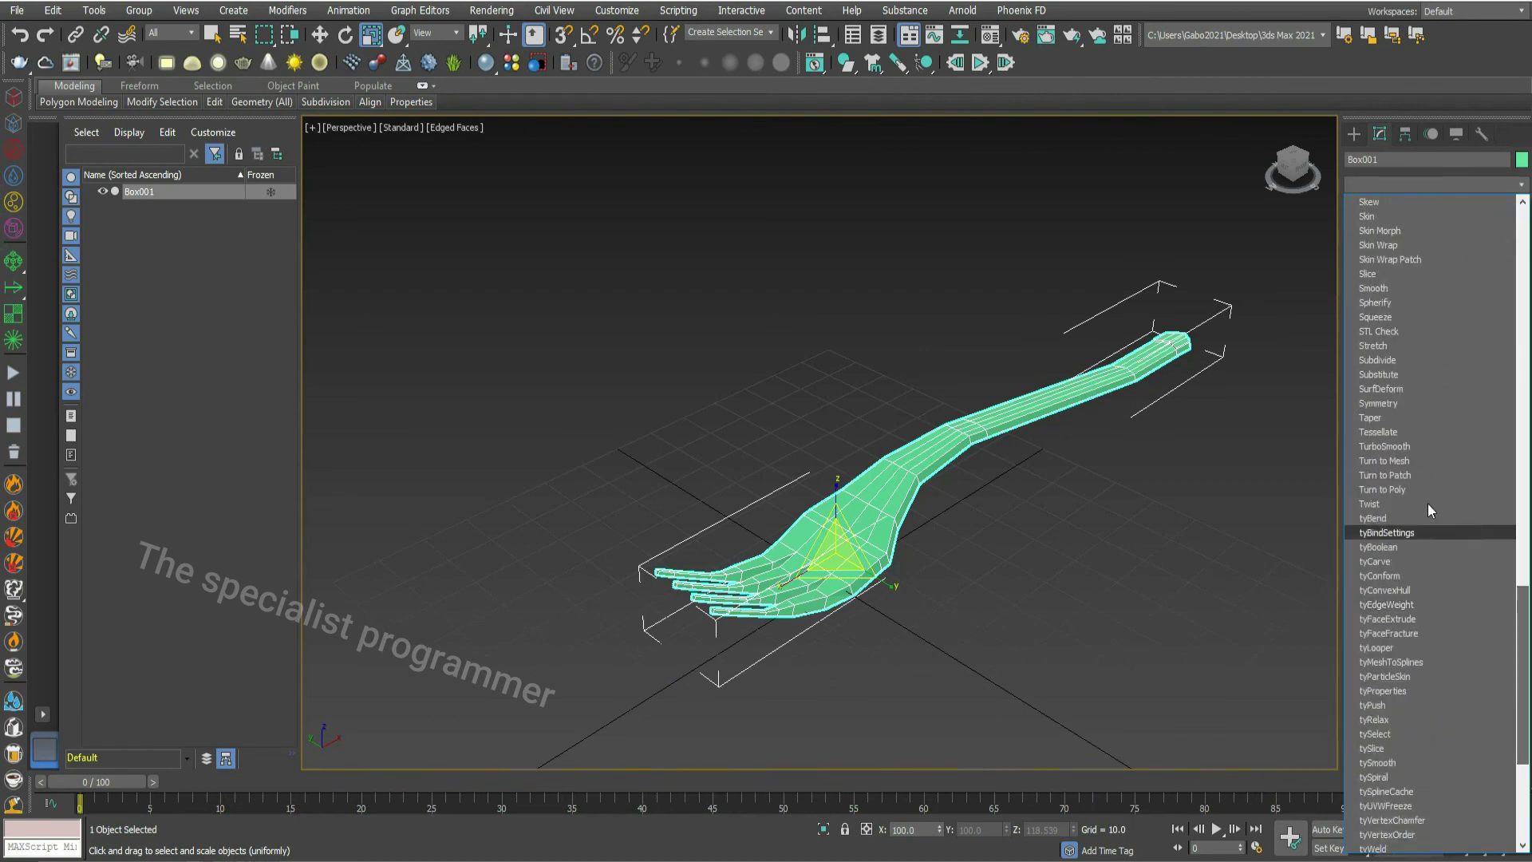
pyautogui.click(1384, 446)
pyautogui.click(1485, 385)
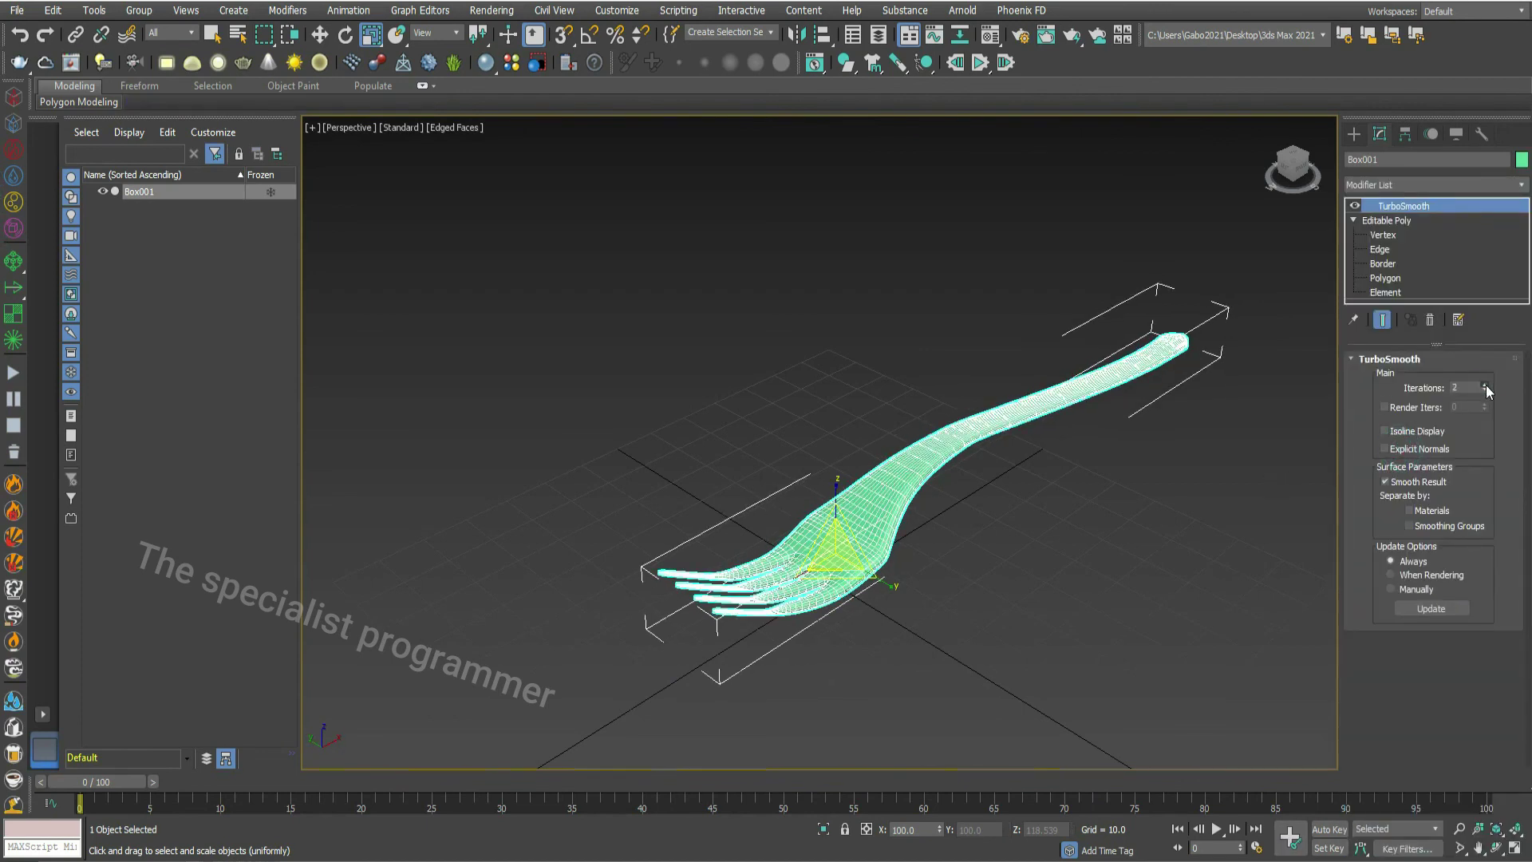